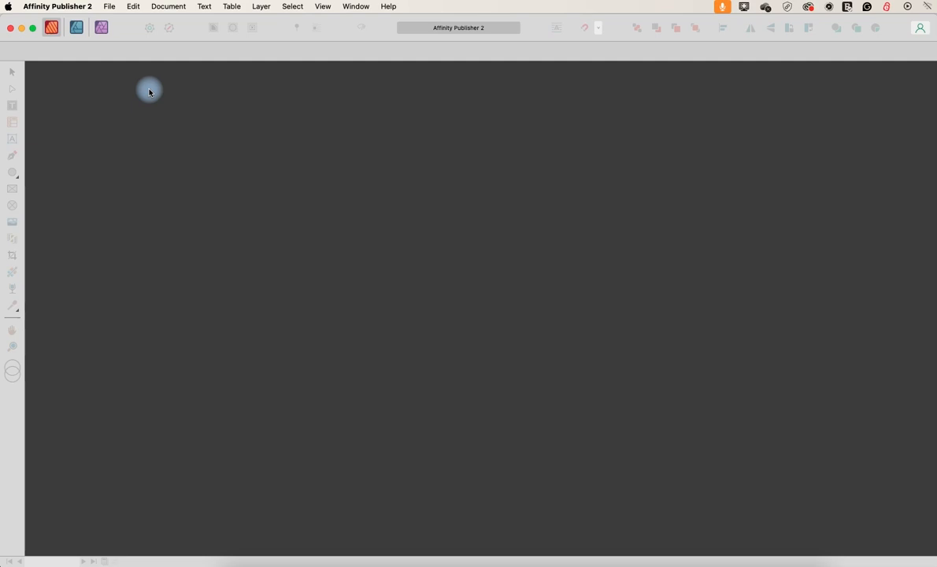
- Start a new document from the Letter print preset and turn off facing pages
{"action": "left_click", "coordinate": [108, 7]}
{"action": "left_click", "coordinate": [111, 26]}
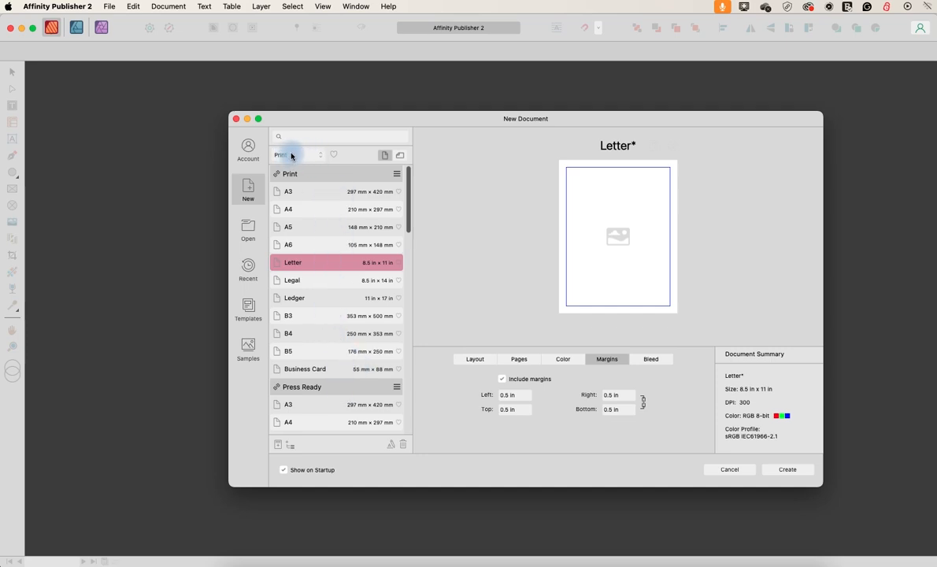
{"action": "left_click", "coordinate": [315, 157]}
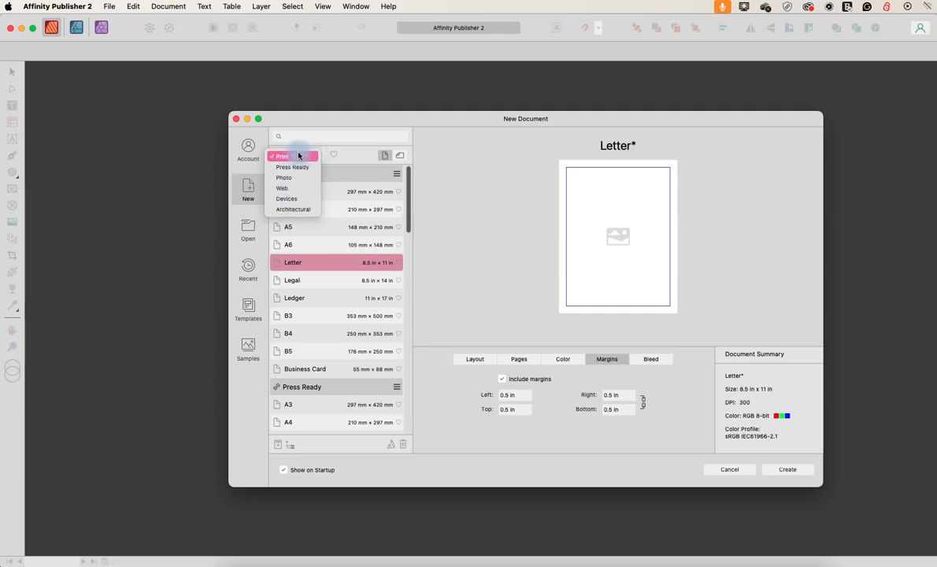
{"action": "left_click", "coordinate": [298, 155]}
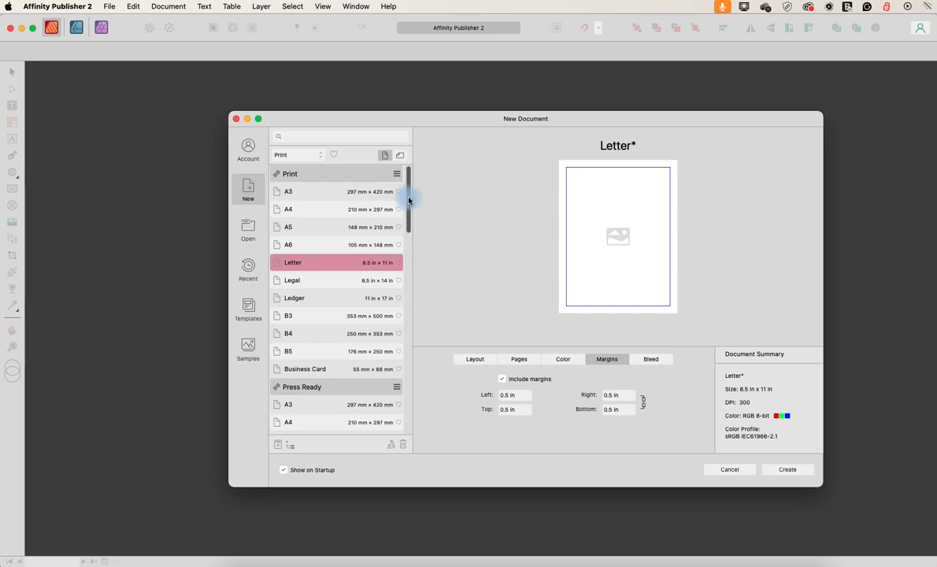
{"action": "left_click_drag", "start_coordinate": [404, 197], "coordinate": [409, 320]}
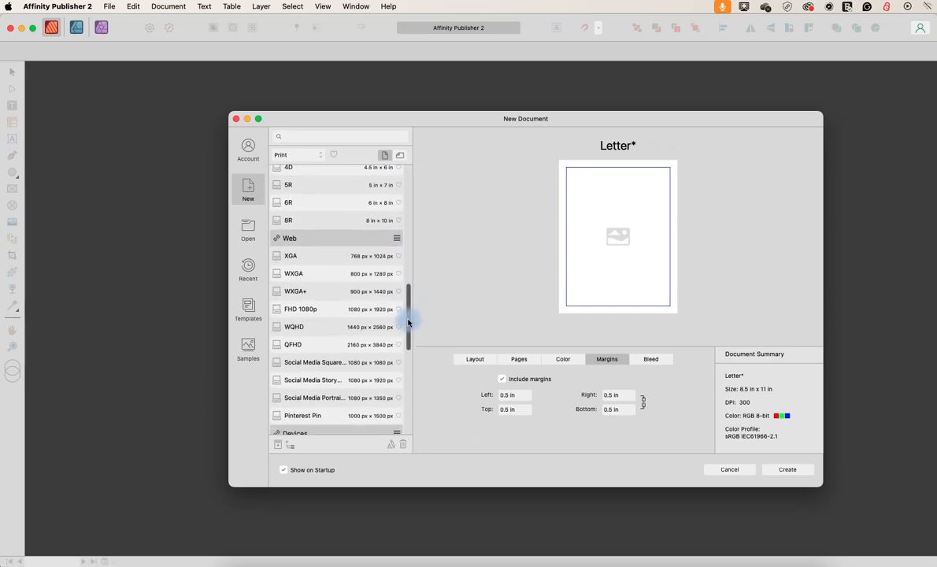
{"action": "left_click", "coordinate": [302, 156]}
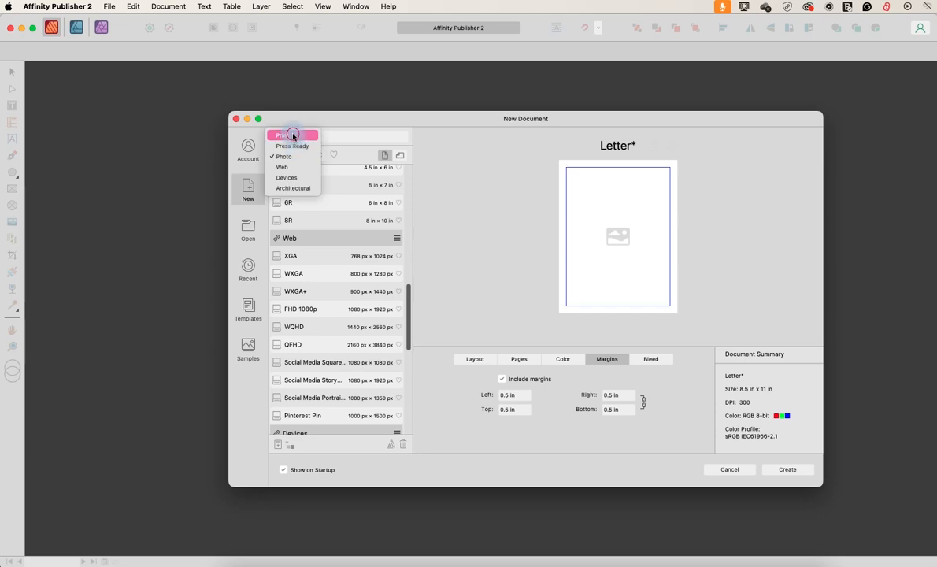
{"action": "left_click", "coordinate": [293, 133]}
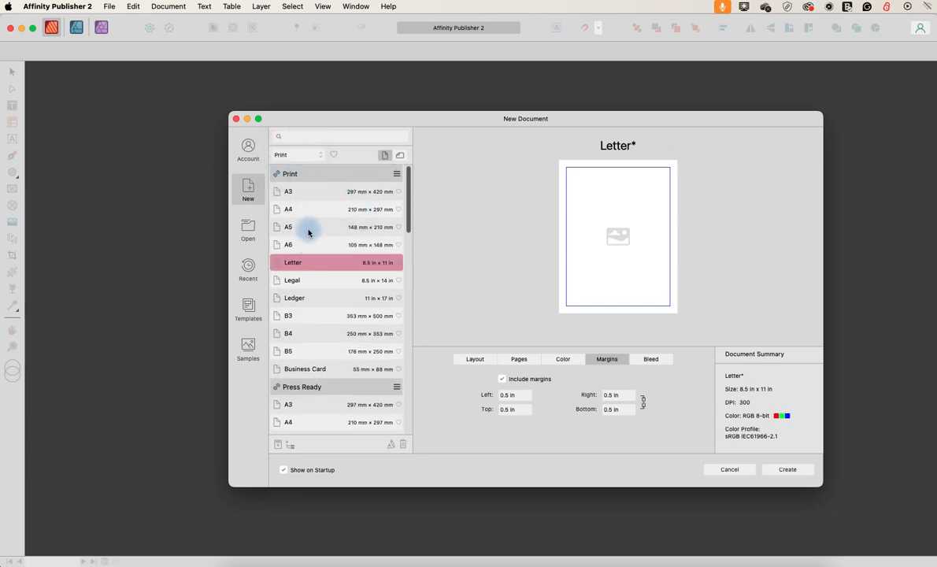
{"action": "left_click", "coordinate": [289, 265]}
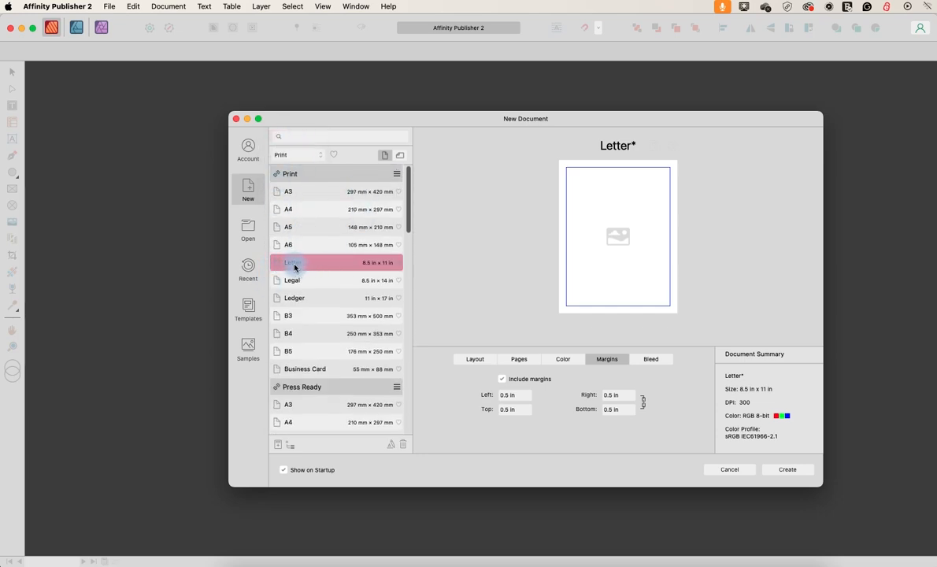
{"action": "left_click", "coordinate": [293, 265]}
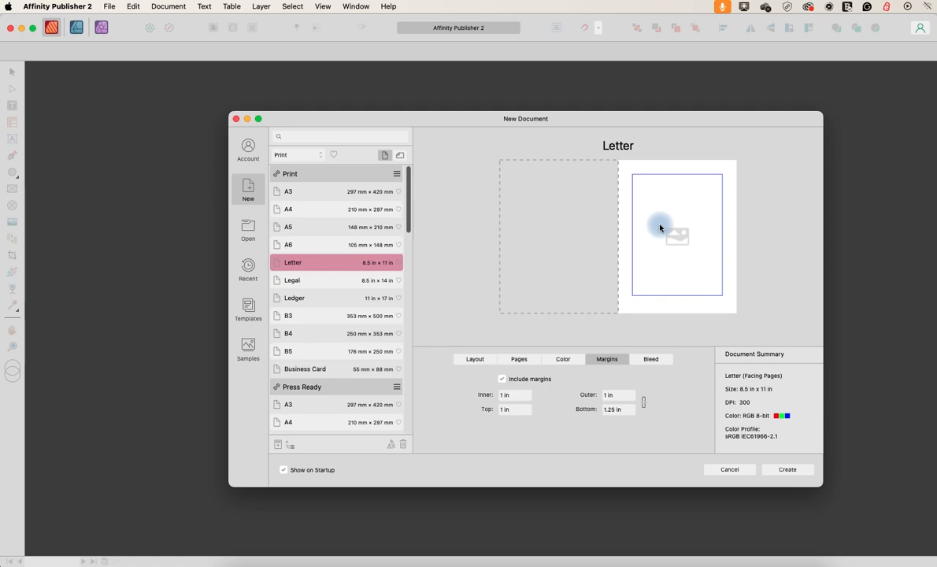
{"action": "left_click", "coordinate": [513, 360]}
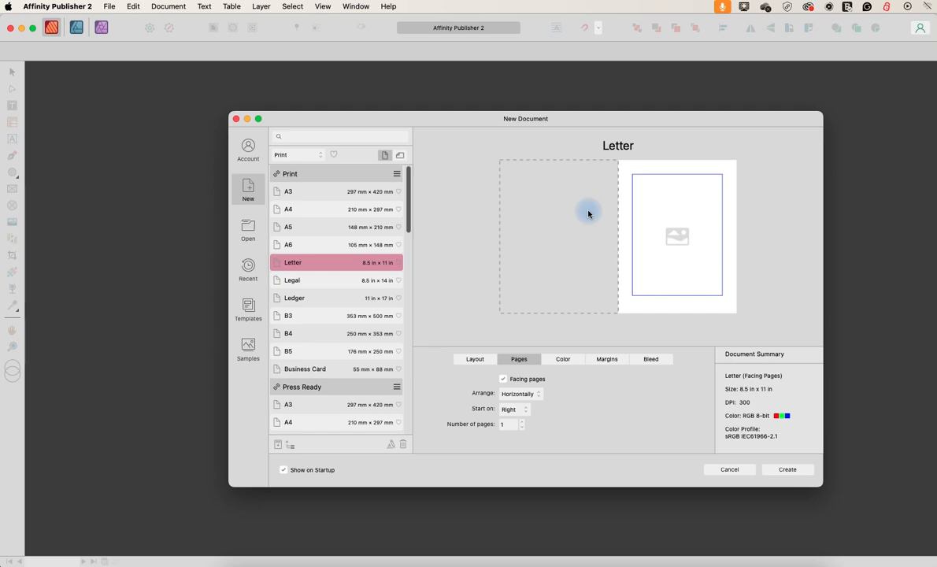
{"action": "left_click", "coordinate": [503, 379]}
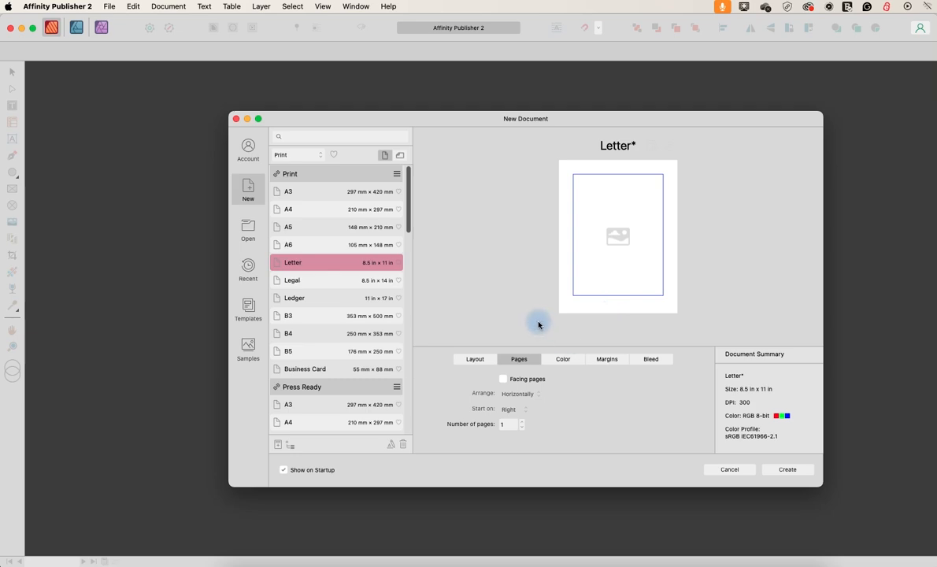
- Keep margins included, link the margin values and set all four margins to 0.5 in
{"action": "left_click", "coordinate": [605, 362]}
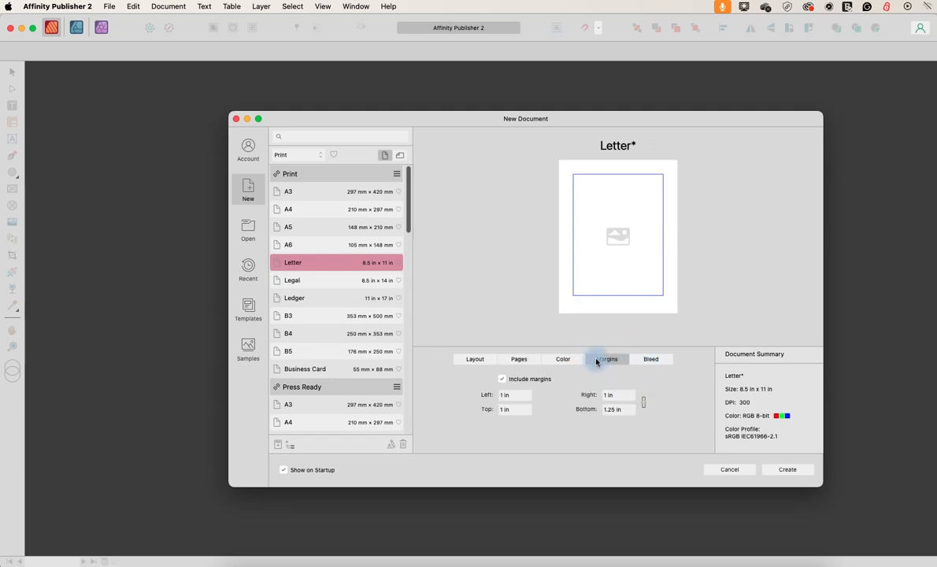
{"action": "left_click", "coordinate": [504, 380]}
{"action": "left_click", "coordinate": [503, 380]}
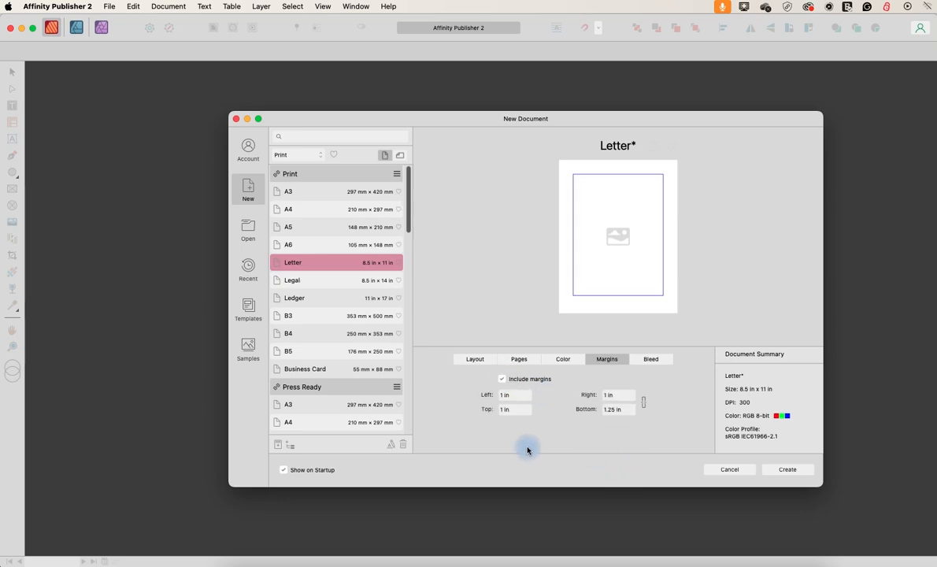
{"action": "left_click", "coordinate": [504, 396]}
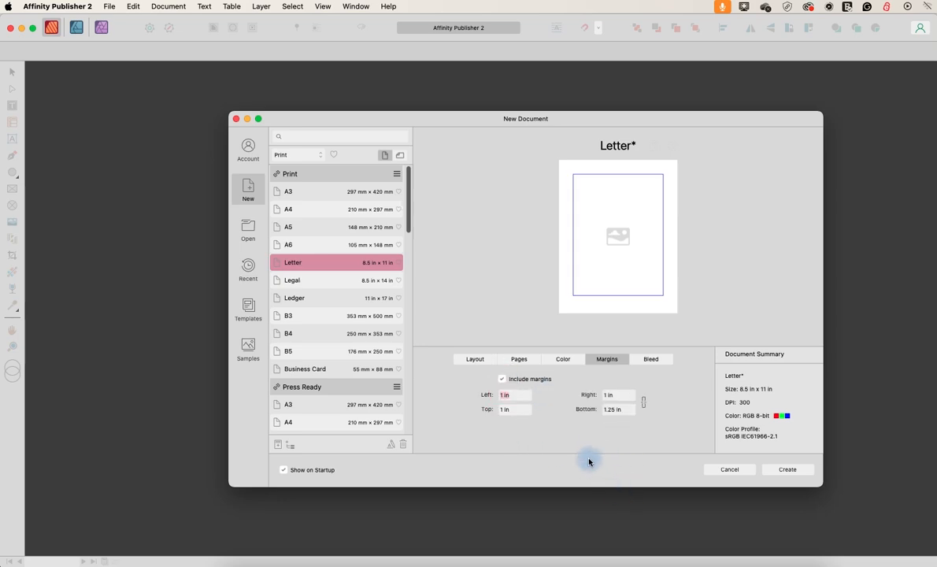
{"action": "type", "text": "0.5"}
{"action": "key", "text": "Return"}
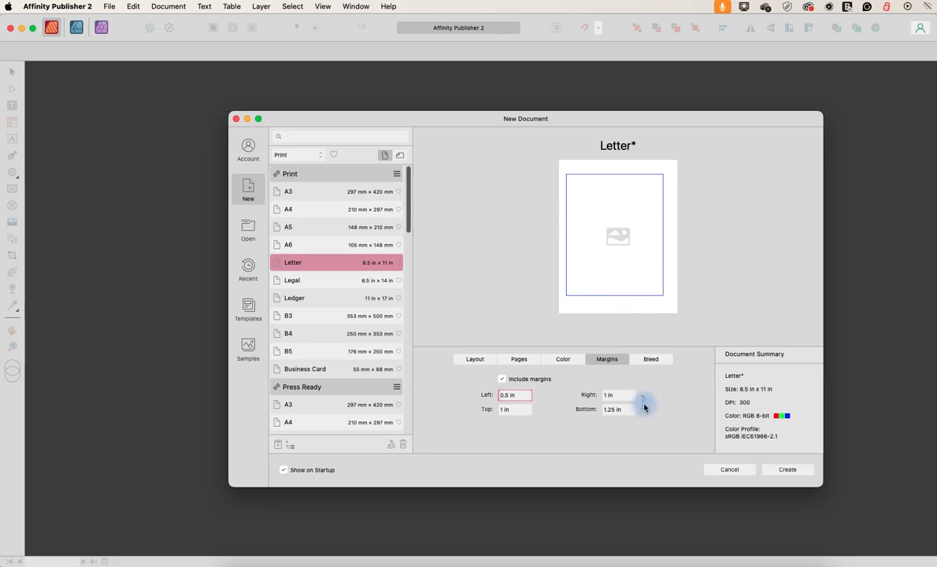
{"action": "left_click", "coordinate": [616, 394]}
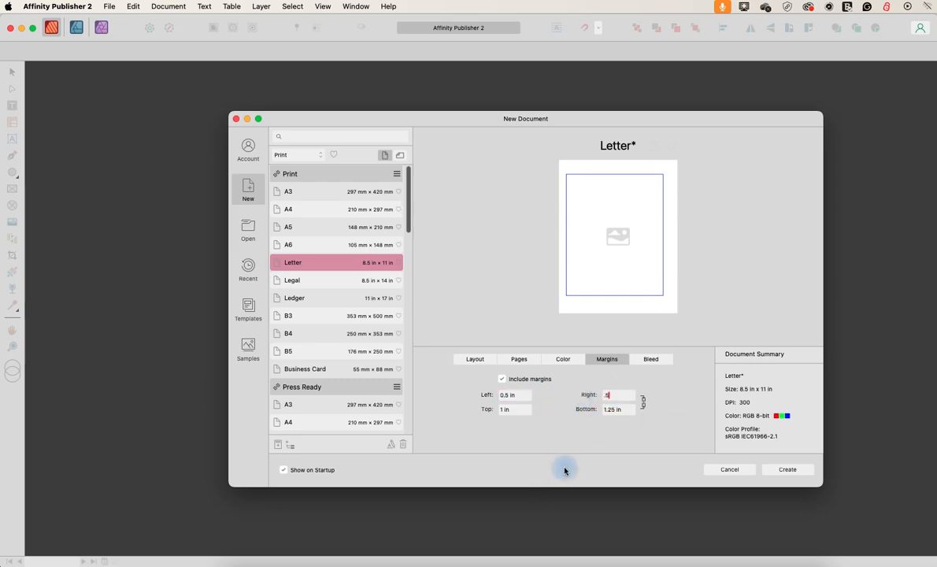
{"action": "type", "text": ".5"}
{"action": "key", "text": "Return"}
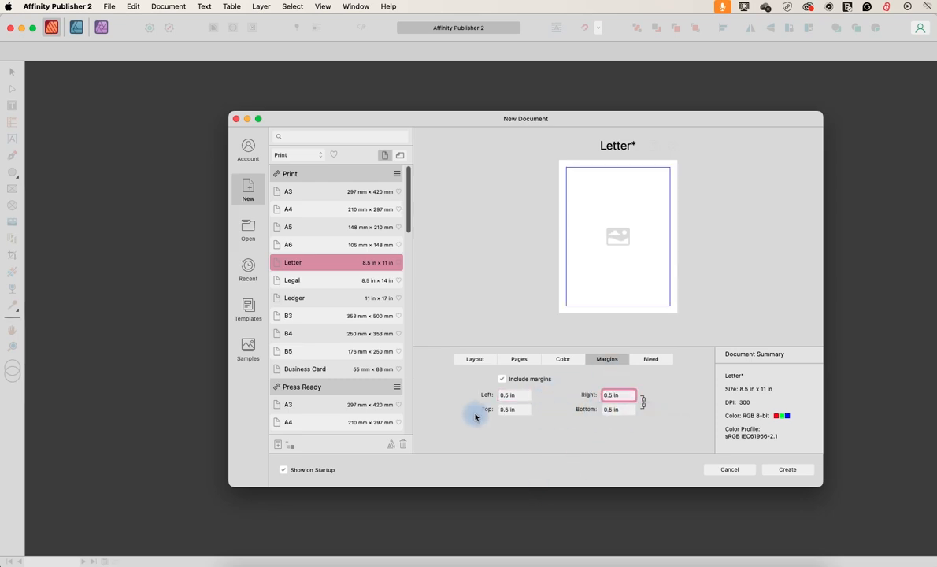
{"action": "left_click", "coordinate": [606, 398]}
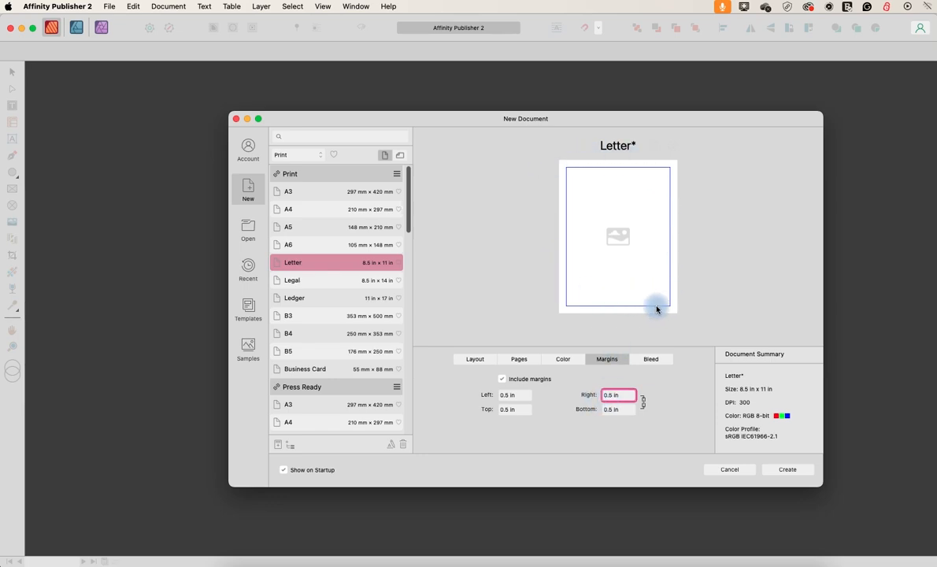
- Review the page size, document units and DPI in the layout settings, and create the document
{"action": "left_click", "coordinate": [473, 358]}
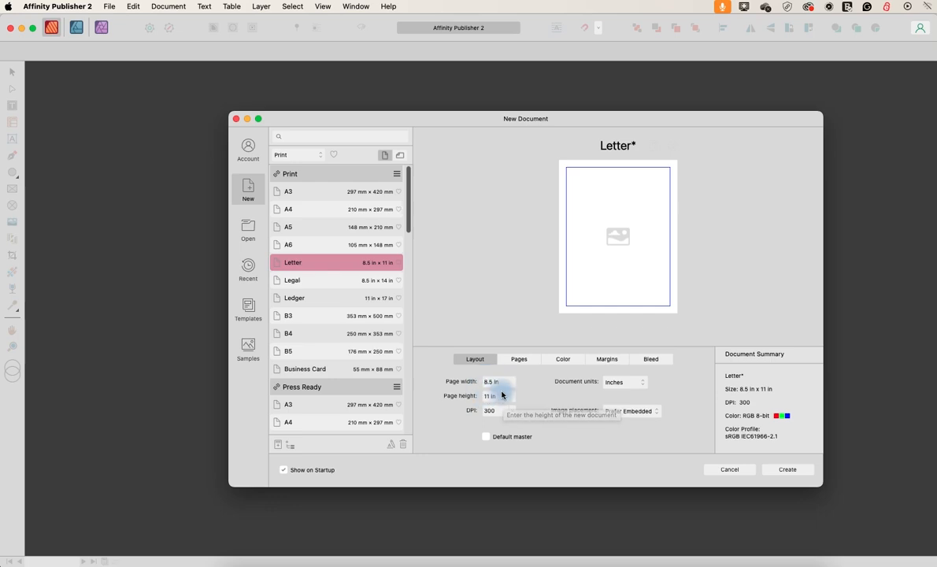
{"action": "left_click", "coordinate": [634, 385]}
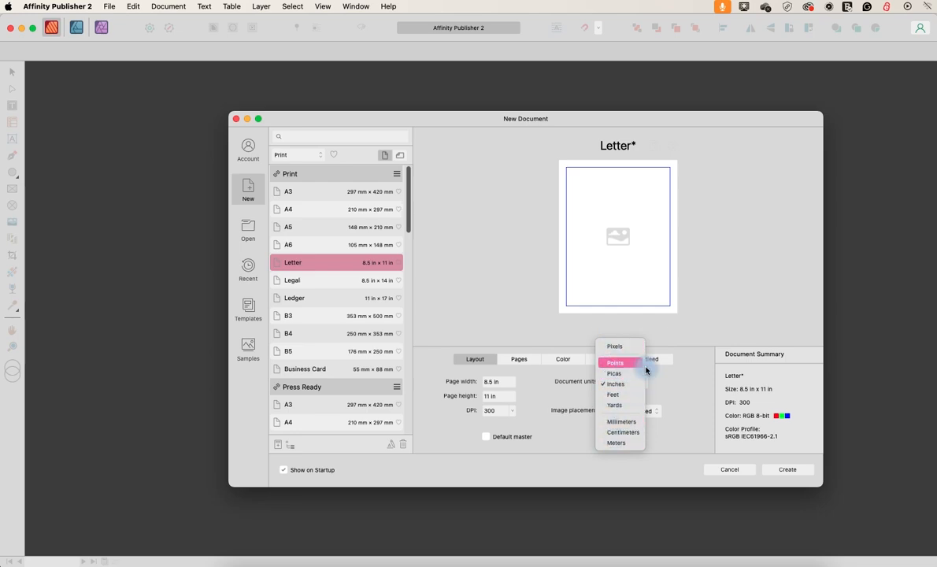
{"action": "left_click", "coordinate": [673, 380]}
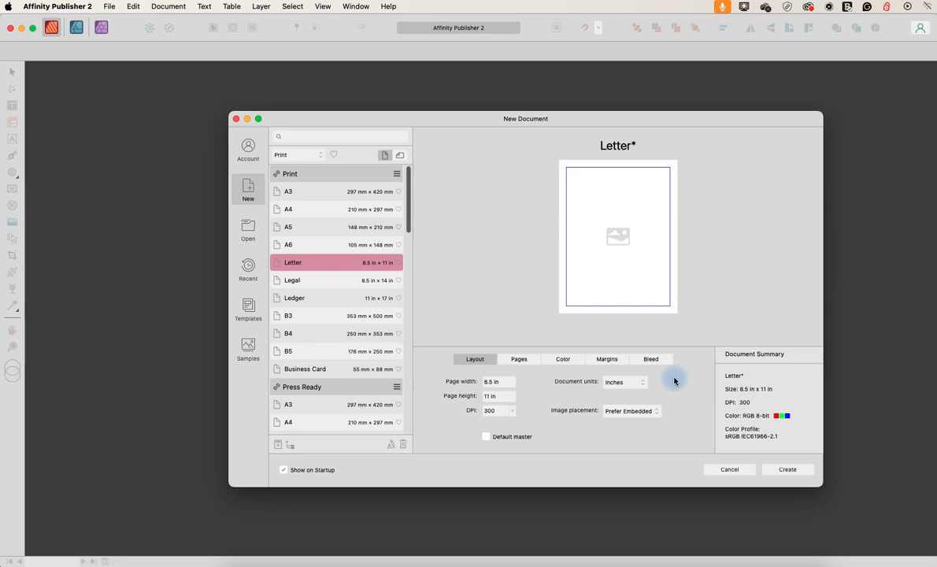
{"action": "left_click", "coordinate": [488, 410]}
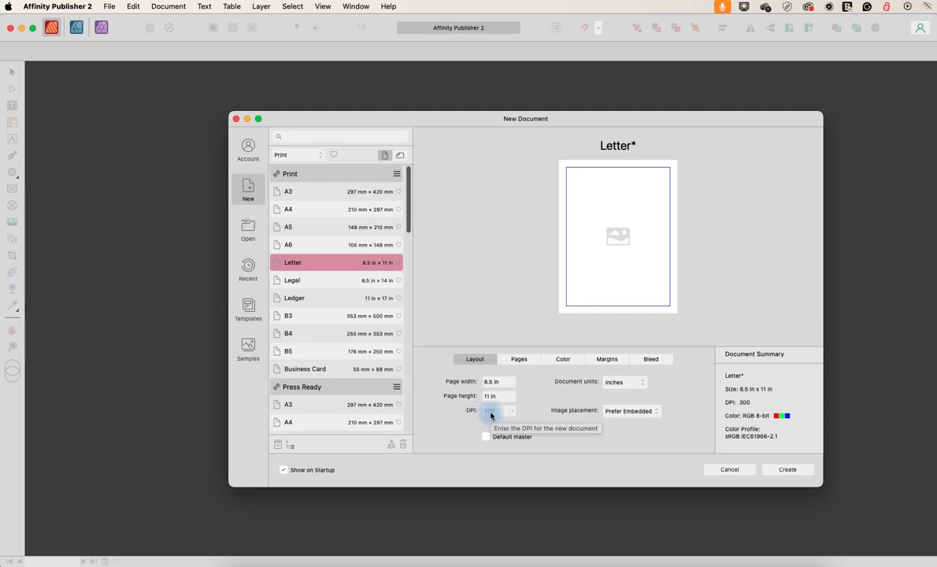
{"action": "left_click", "coordinate": [785, 470]}
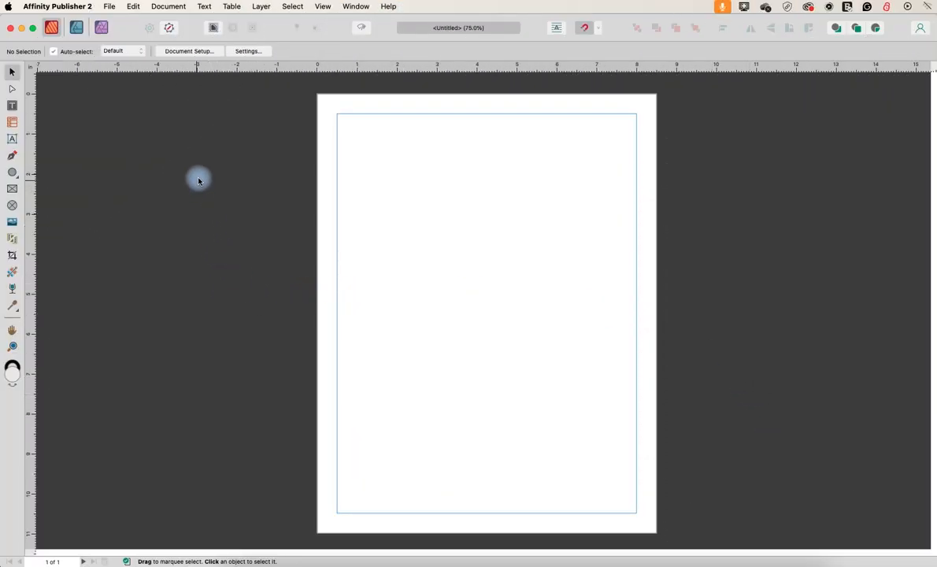
{"action": "left_click", "coordinate": [110, 10]}
{"action": "mouse_move", "coordinate": [132, 11]}
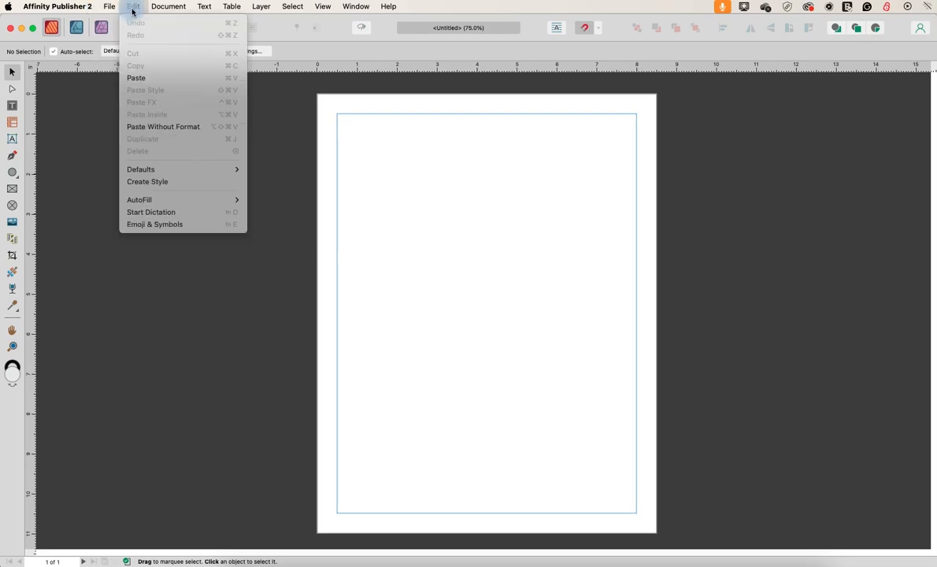
{"action": "mouse_move", "coordinate": [262, 9]}
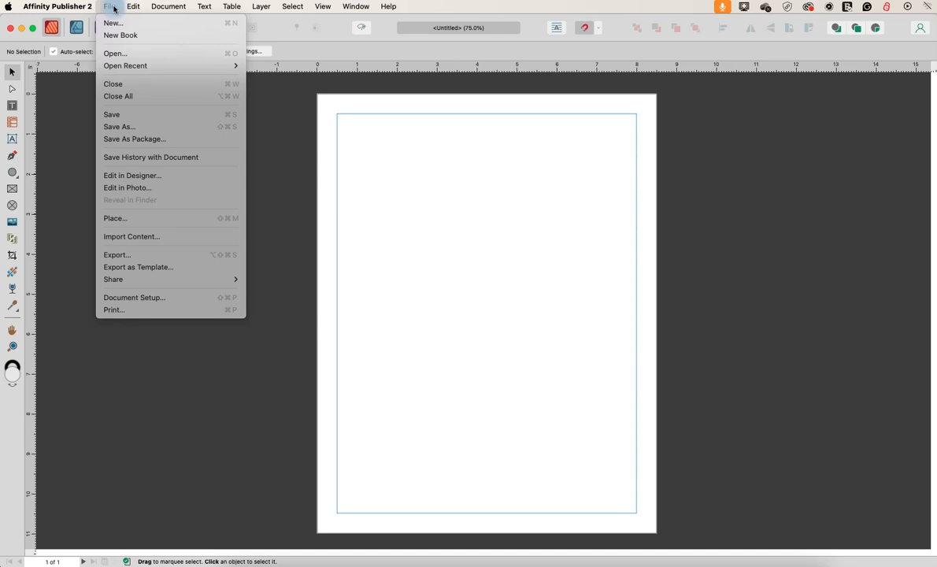
{"action": "left_click", "coordinate": [113, 114]}
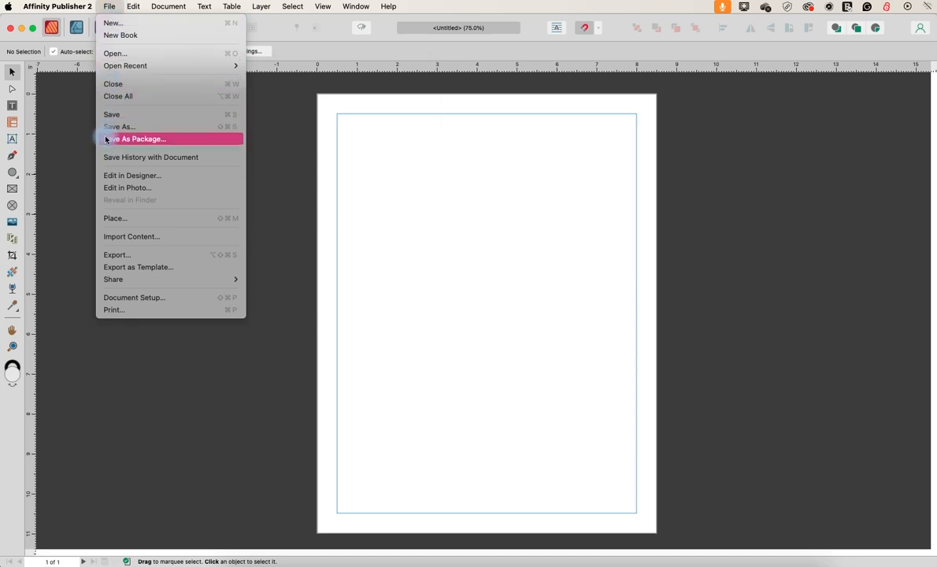
{"action": "left_click", "coordinate": [107, 114]}
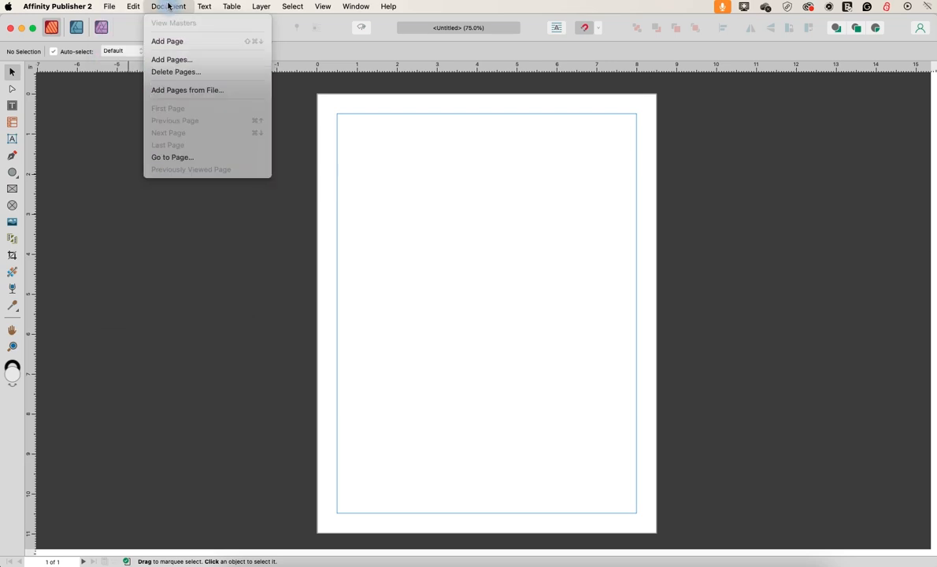
{"action": "mouse_move", "coordinate": [140, 8]}
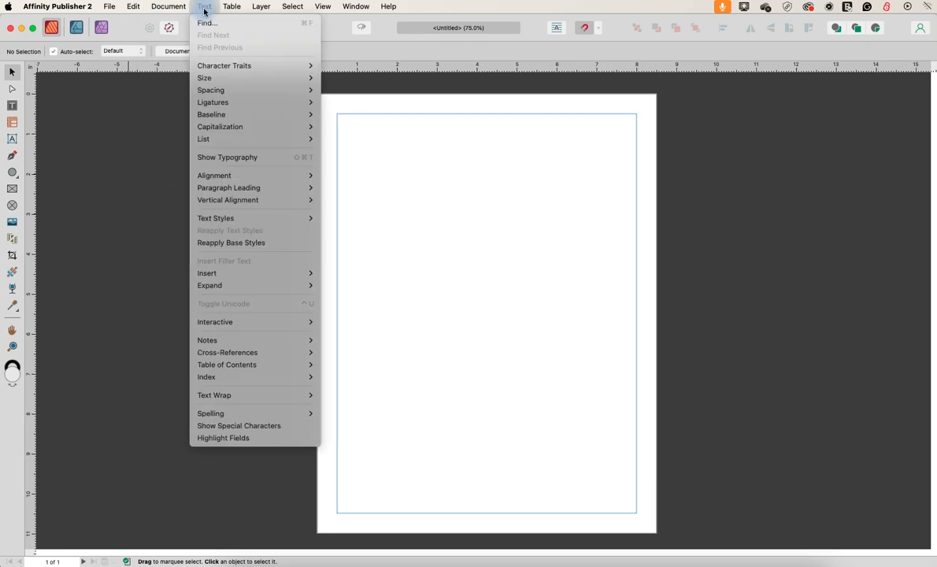
{"action": "mouse_move", "coordinate": [201, 10]}
{"action": "mouse_move", "coordinate": [232, 9]}
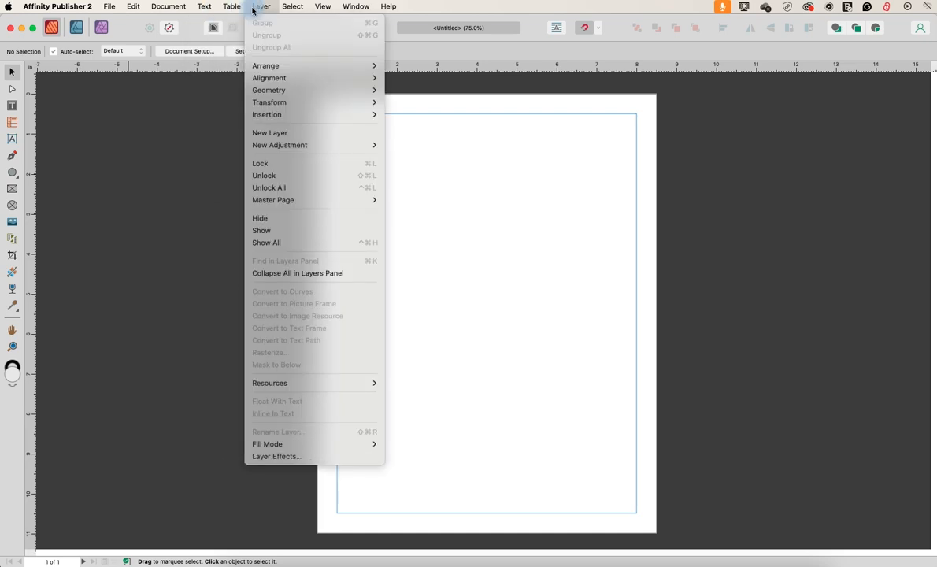
{"action": "mouse_move", "coordinate": [288, 12]}
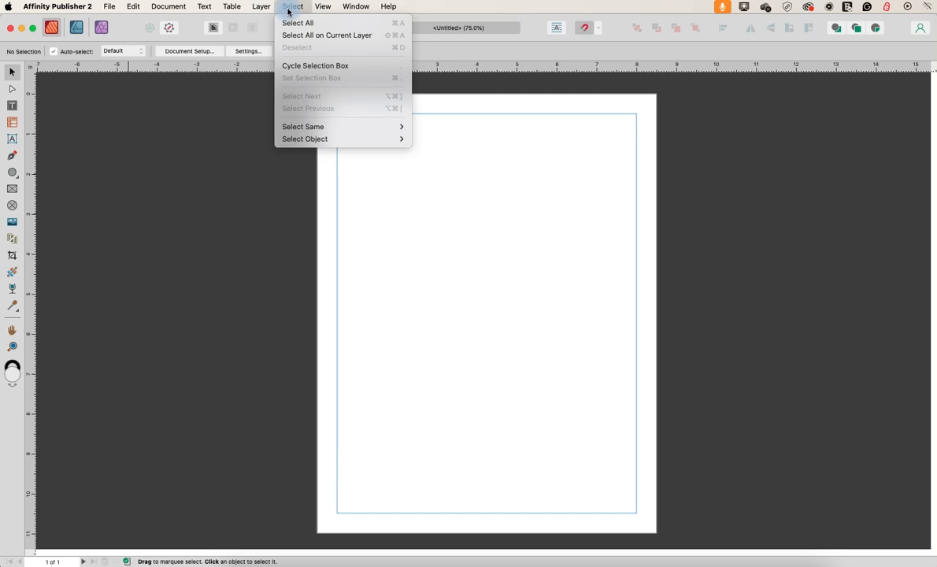
- Hide the page's margin guides and show them again
{"action": "mouse_move", "coordinate": [321, 9]}
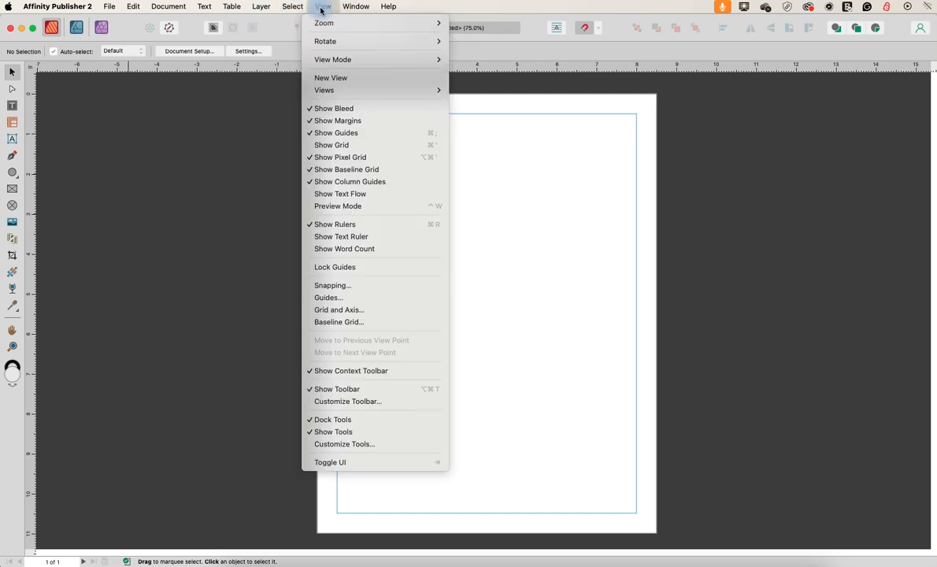
{"action": "left_click", "coordinate": [321, 122]}
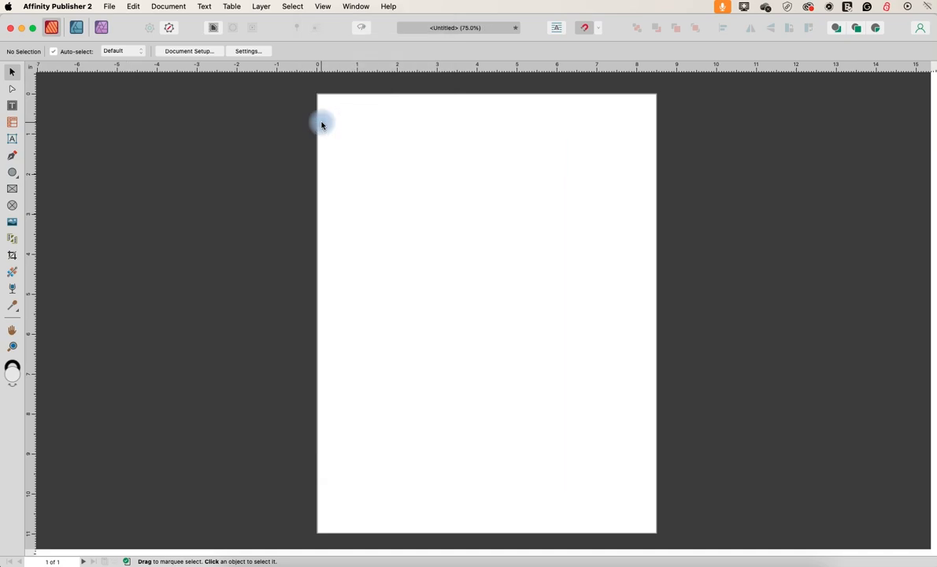
{"action": "left_click", "coordinate": [321, 8]}
{"action": "left_click", "coordinate": [311, 120]}
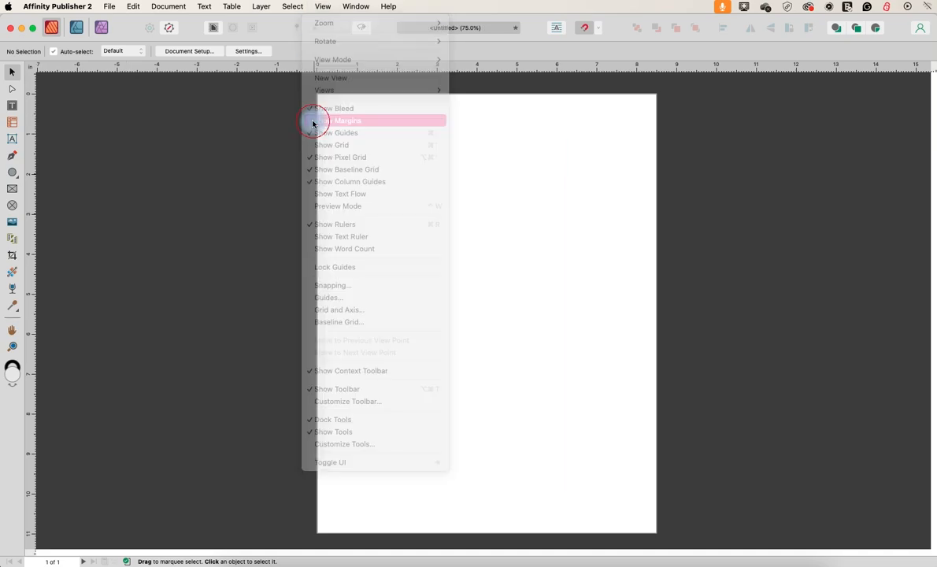
- Open the Layers panel
{"action": "left_click", "coordinate": [324, 7]}
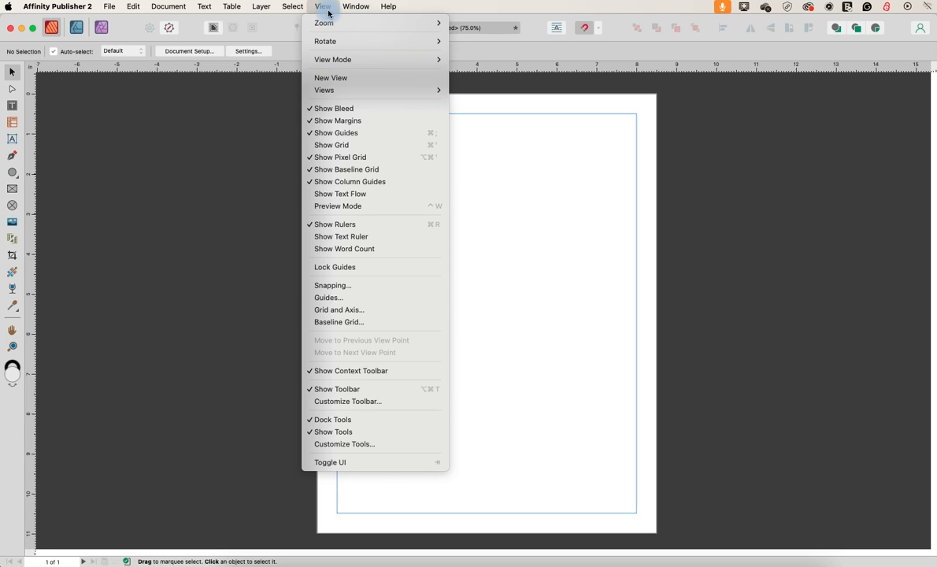
{"action": "mouse_move", "coordinate": [356, 8]}
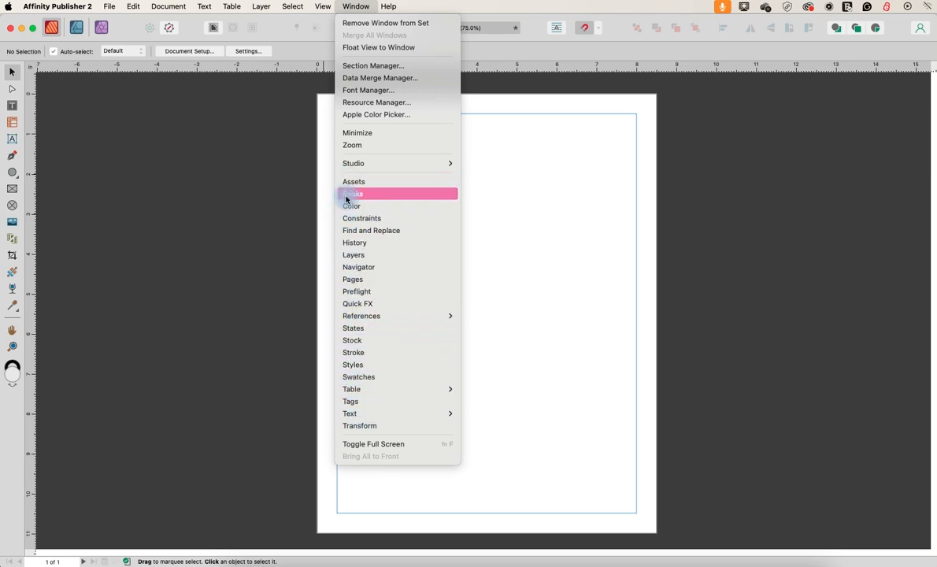
{"action": "left_click", "coordinate": [353, 255]}
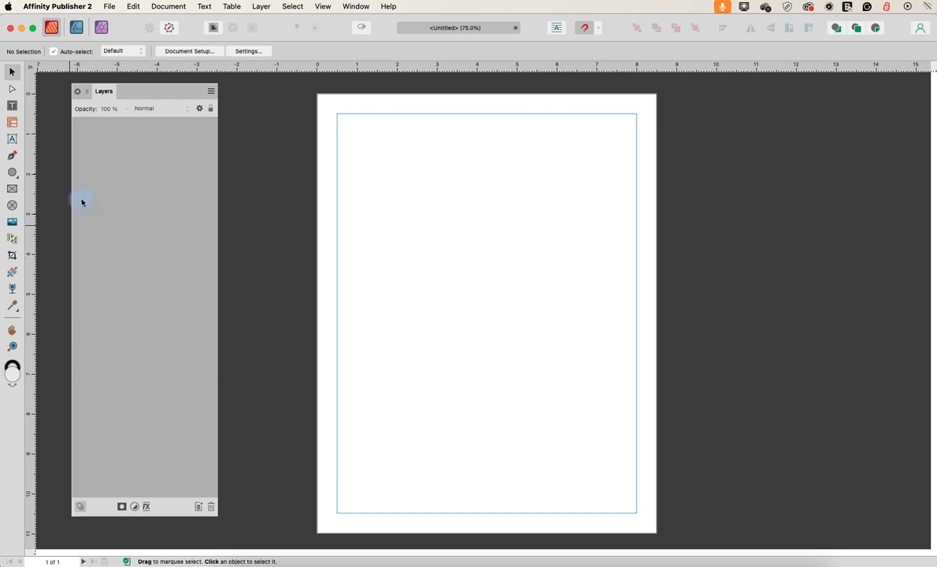
- Move the floating Layers panel to the empty area beside the page and shorten it to roughly half its height
{"action": "left_click_drag", "start_coordinate": [143, 90], "coordinate": [740, 100]}
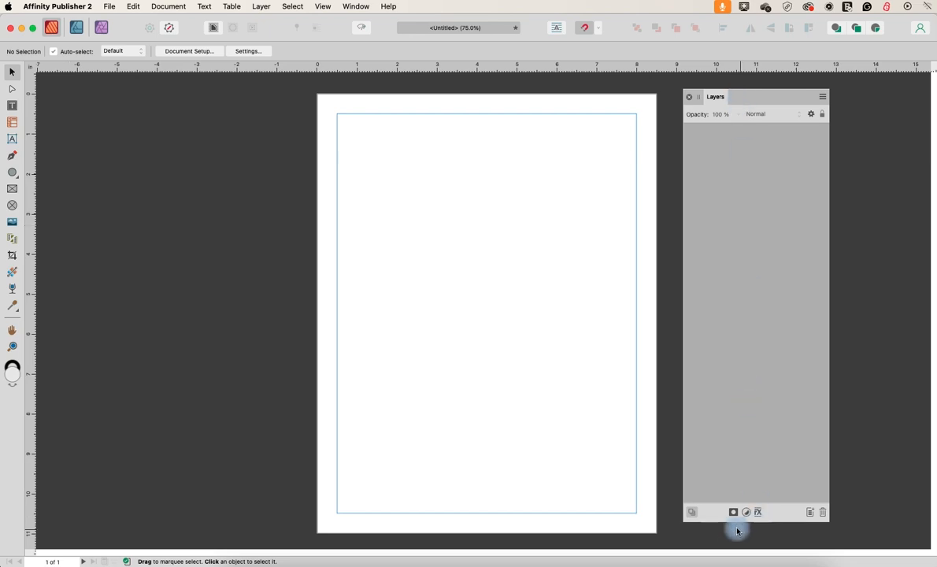
{"action": "left_click_drag", "start_coordinate": [751, 522], "coordinate": [755, 317]}
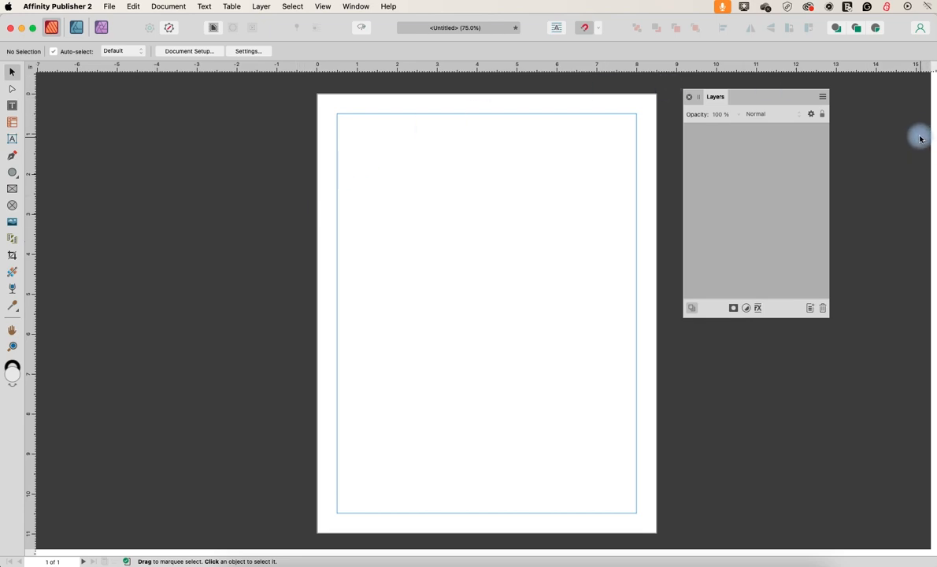
{"action": "left_click_drag", "start_coordinate": [759, 104], "coordinate": [794, 100]}
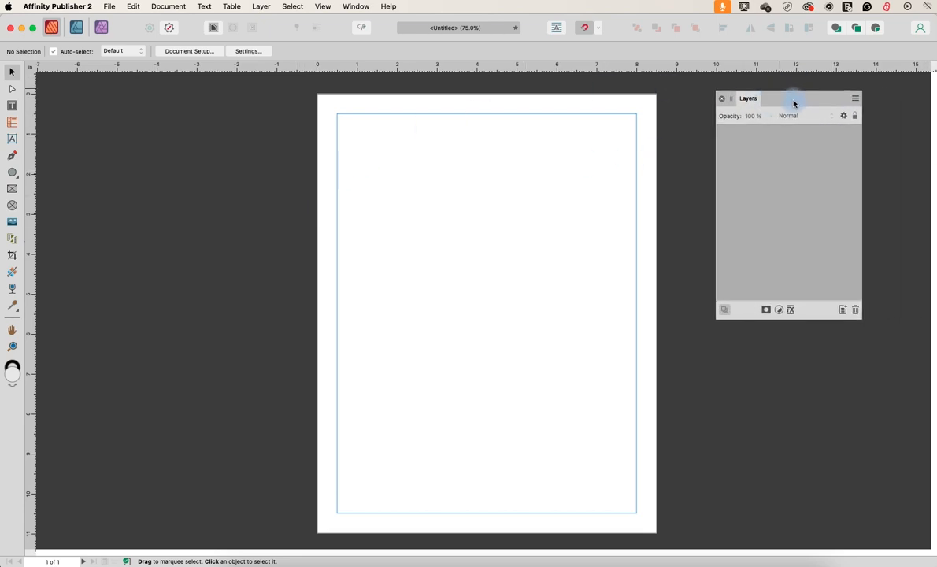
- Show the Transform panel and close it again
{"action": "left_click", "coordinate": [355, 7]}
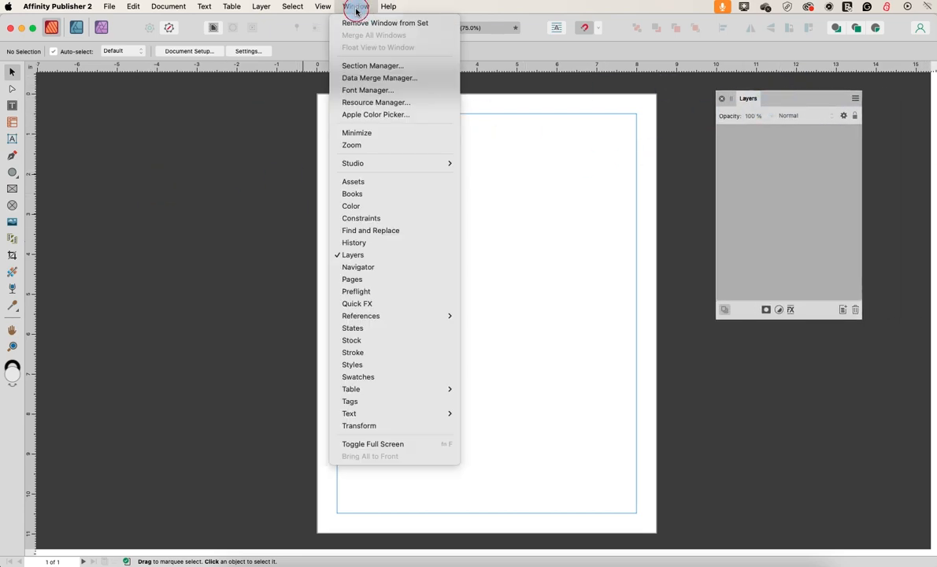
{"action": "left_click", "coordinate": [369, 425]}
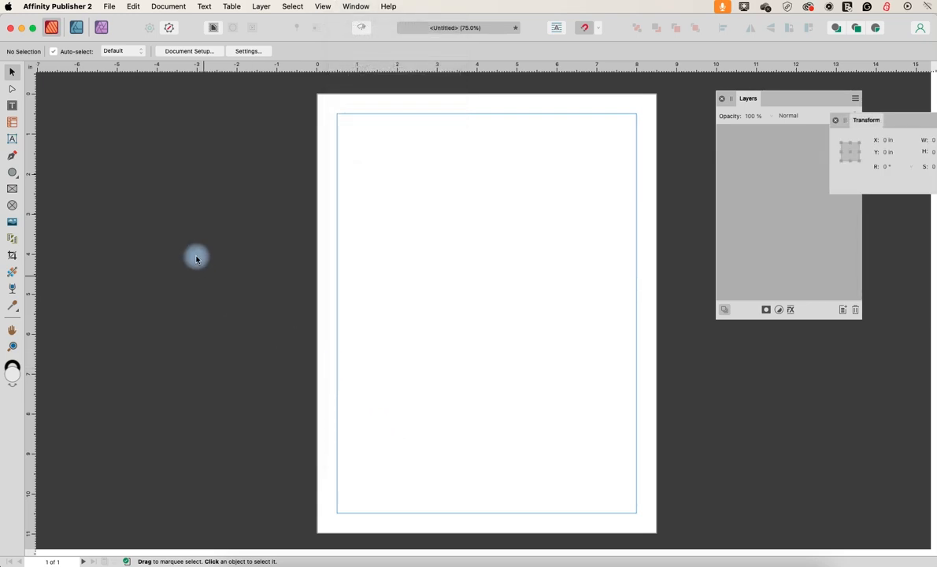
{"action": "left_click", "coordinate": [835, 120]}
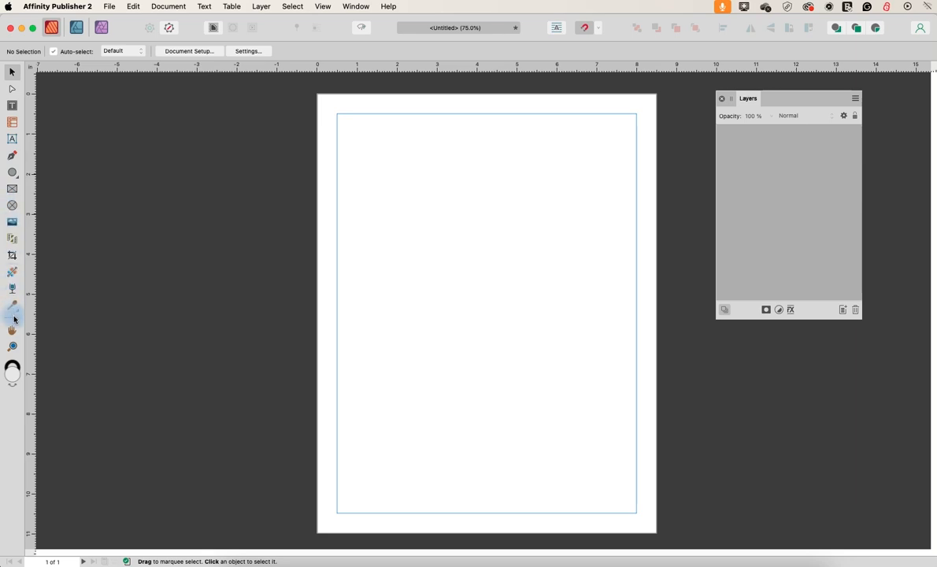
- Draw a nearly circular ellipse about 5.3 in wide in the page's upper part and move it slightly up and right
{"action": "left_click", "coordinate": [12, 173]}
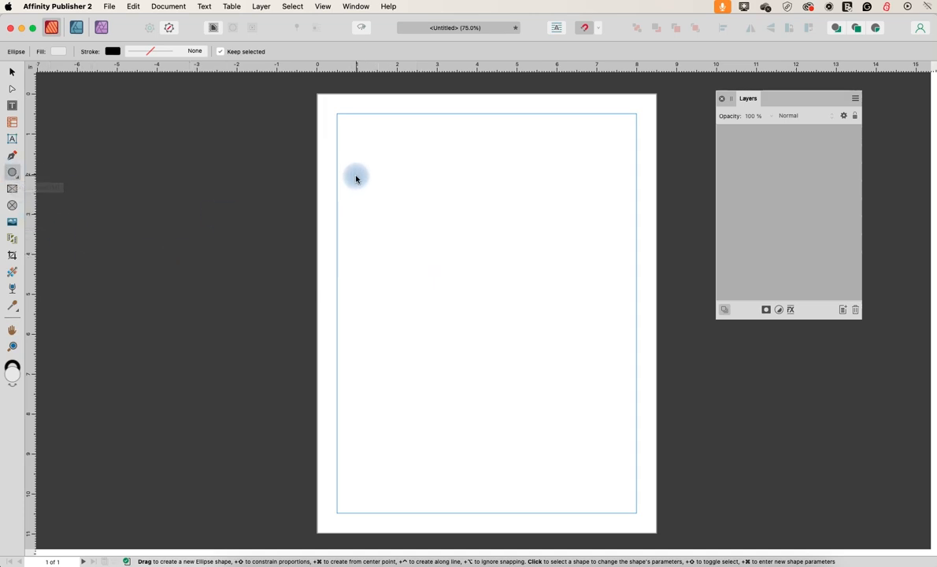
{"action": "left_click_drag", "start_coordinate": [356, 175], "coordinate": [566, 390]}
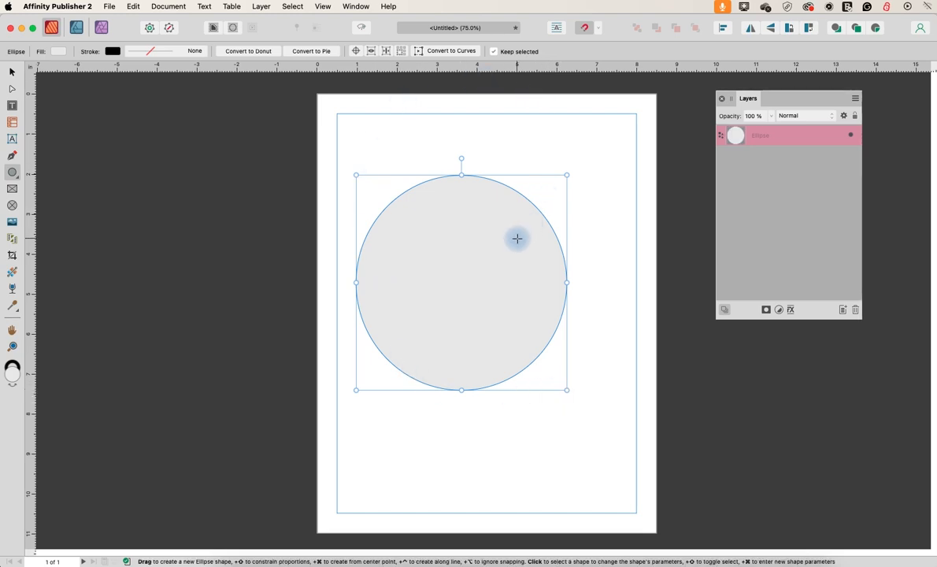
{"action": "left_click", "coordinate": [12, 71]}
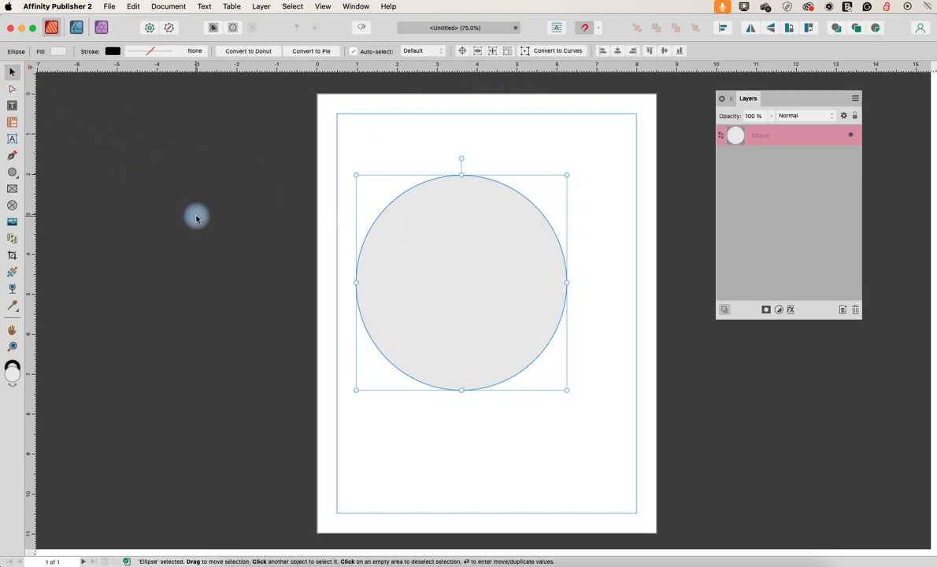
{"action": "left_click_drag", "start_coordinate": [424, 289], "coordinate": [444, 285]}
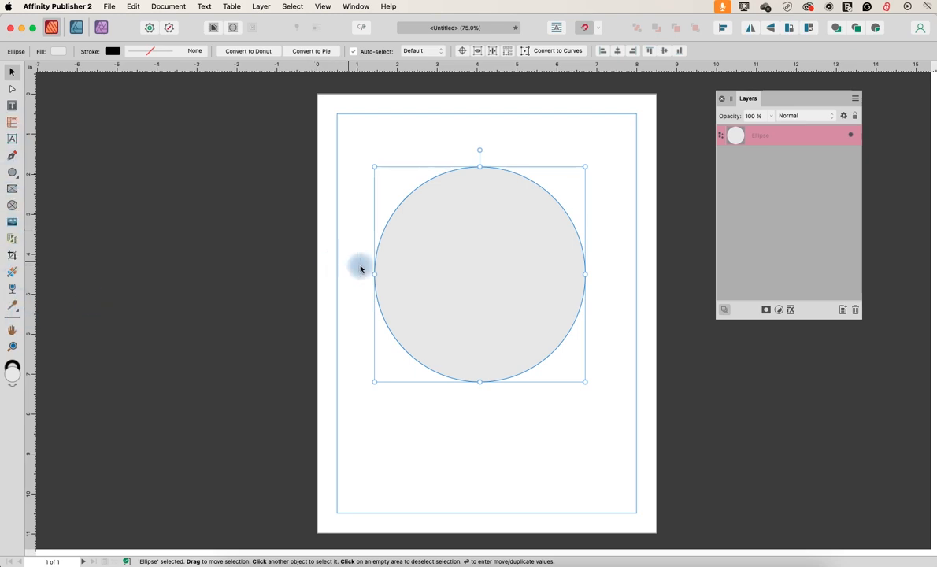
- Delete the ellipse from the page
{"action": "left_click", "coordinate": [494, 251]}
{"action": "key", "text": "BackSpace"}
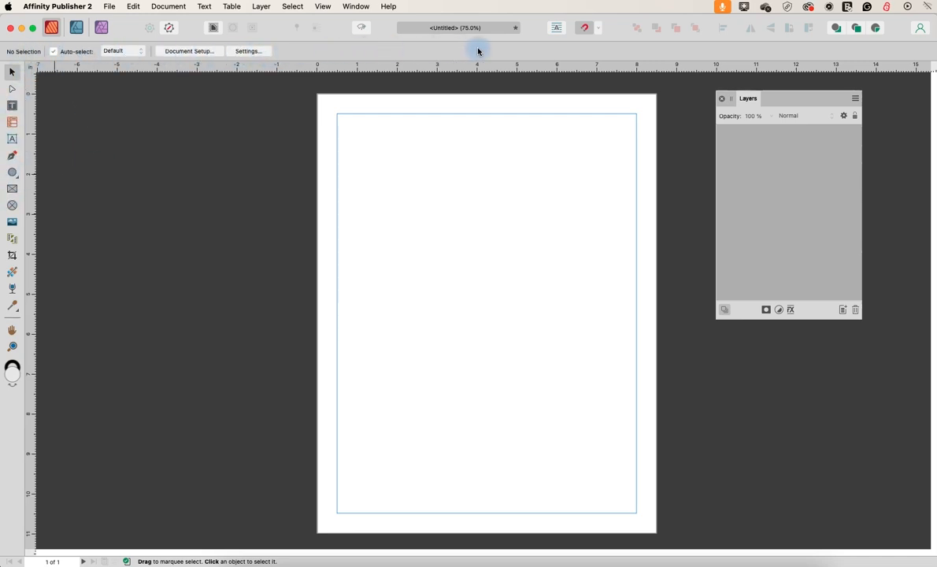
{"action": "left_click", "coordinate": [54, 49]}
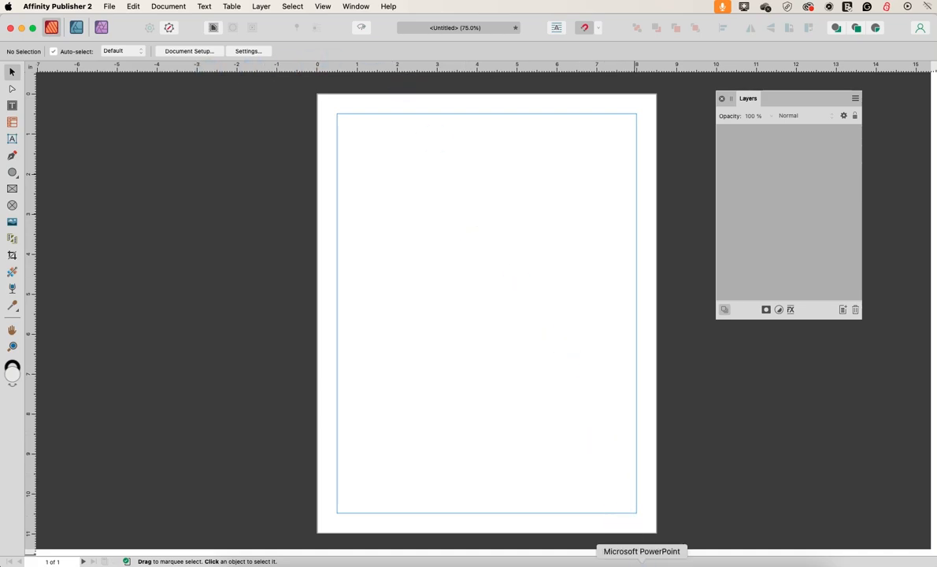
- Switch to PowerPoint, look through its Animations, Record and Insert commands, and return to Affinity Publisher
{"action": "left_click", "coordinate": [642, 562]}
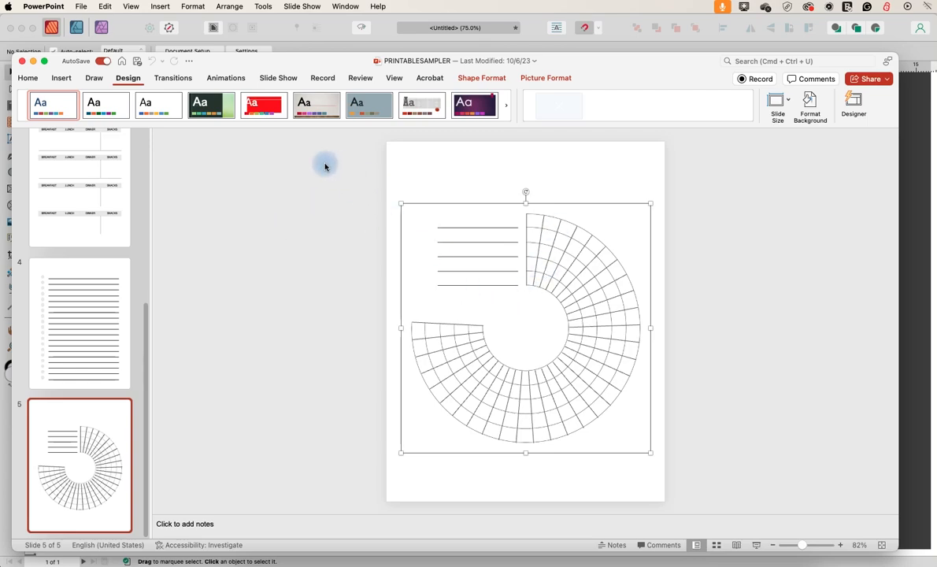
{"action": "left_click", "coordinate": [87, 82]}
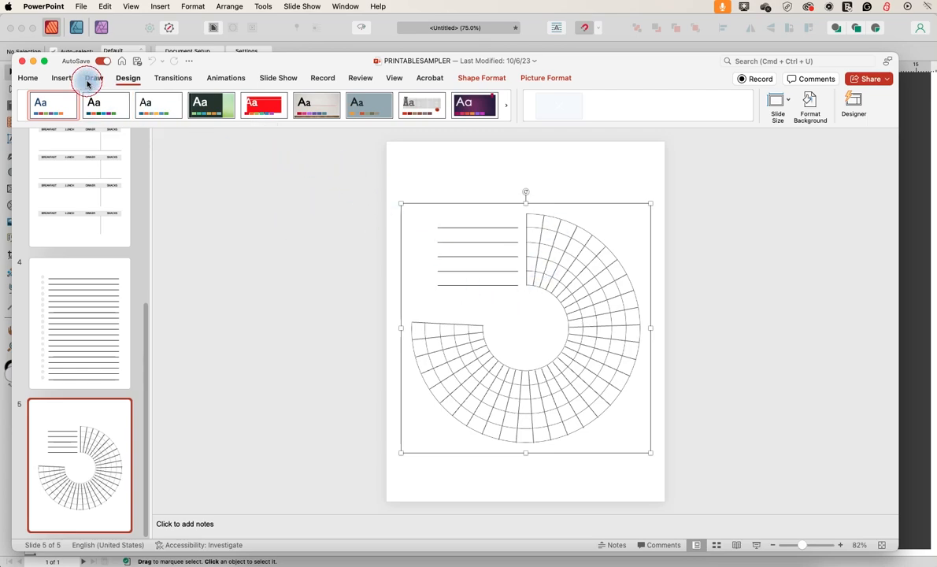
{"action": "left_click", "coordinate": [174, 78]}
{"action": "left_click", "coordinate": [226, 77]}
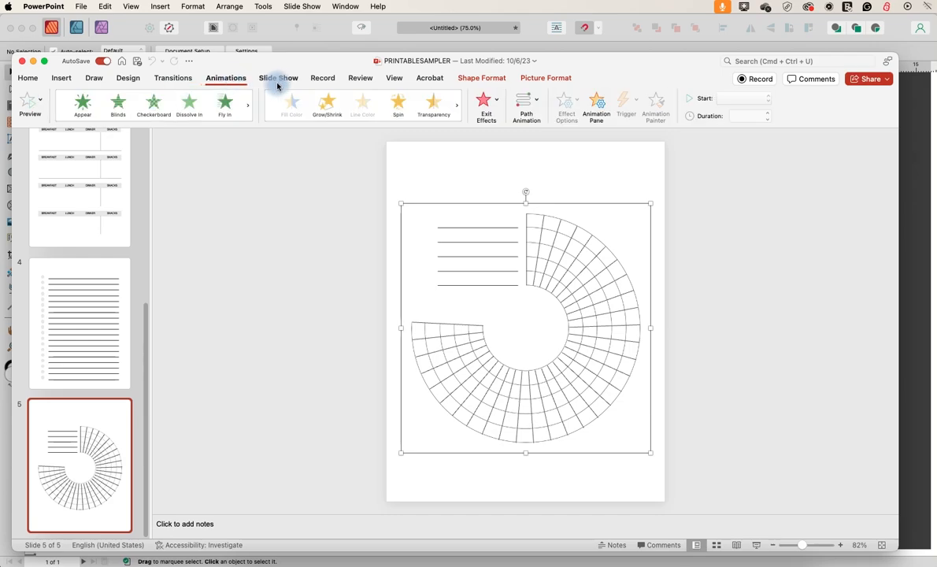
{"action": "left_click", "coordinate": [279, 79]}
{"action": "left_click", "coordinate": [323, 78]}
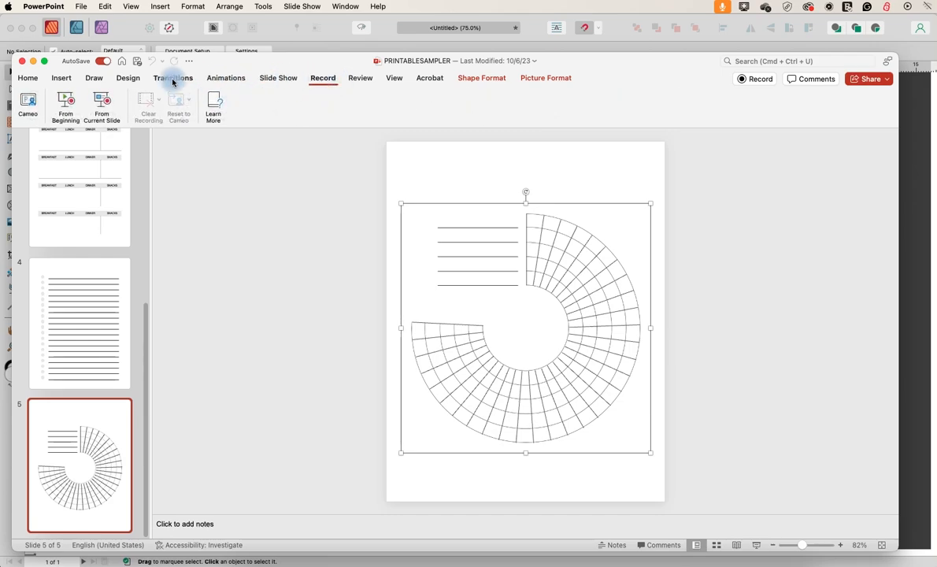
{"action": "left_click", "coordinate": [104, 81]}
{"action": "left_click", "coordinate": [61, 77]}
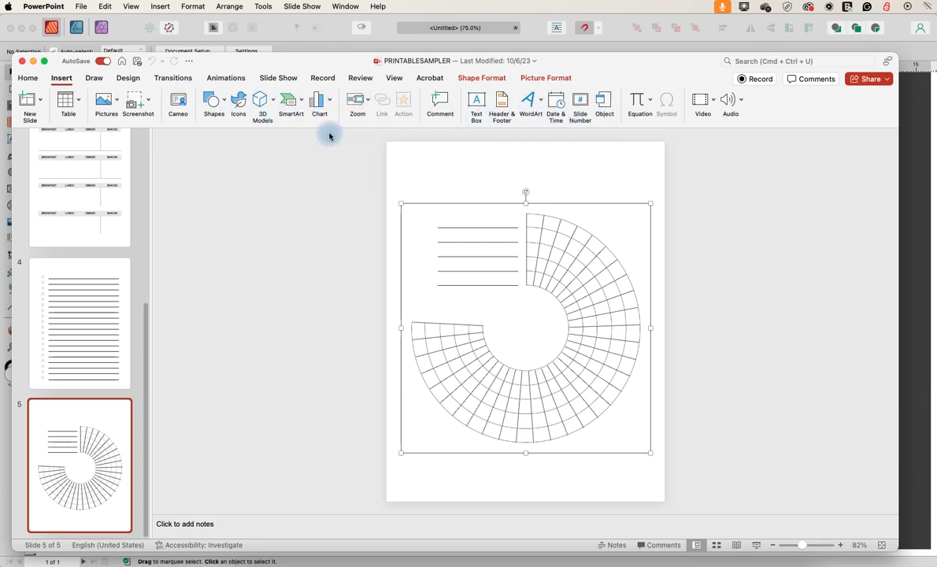
{"action": "left_click", "coordinate": [34, 61]}
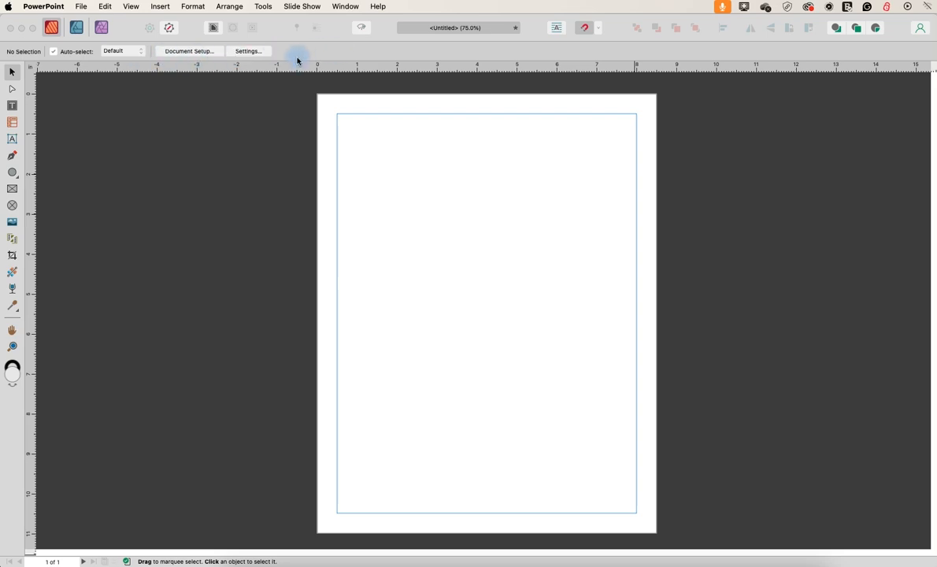
- Compare the context options of the Frame Text, Artistic Text and Pen tools, and return to the Move Tool
{"action": "left_click", "coordinate": [12, 88]}
{"action": "left_click", "coordinate": [12, 106]}
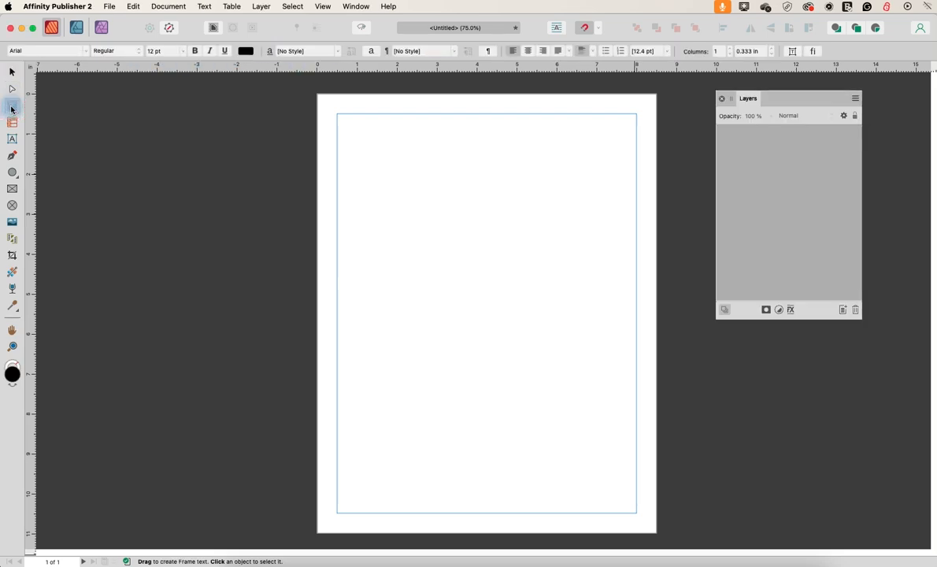
{"action": "left_click", "coordinate": [11, 122]}
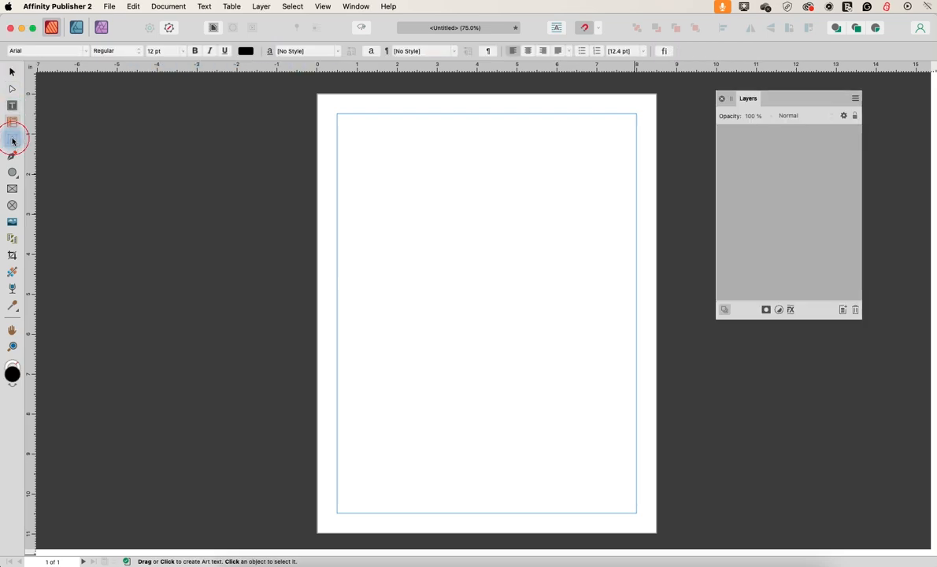
{"action": "left_click", "coordinate": [11, 155]}
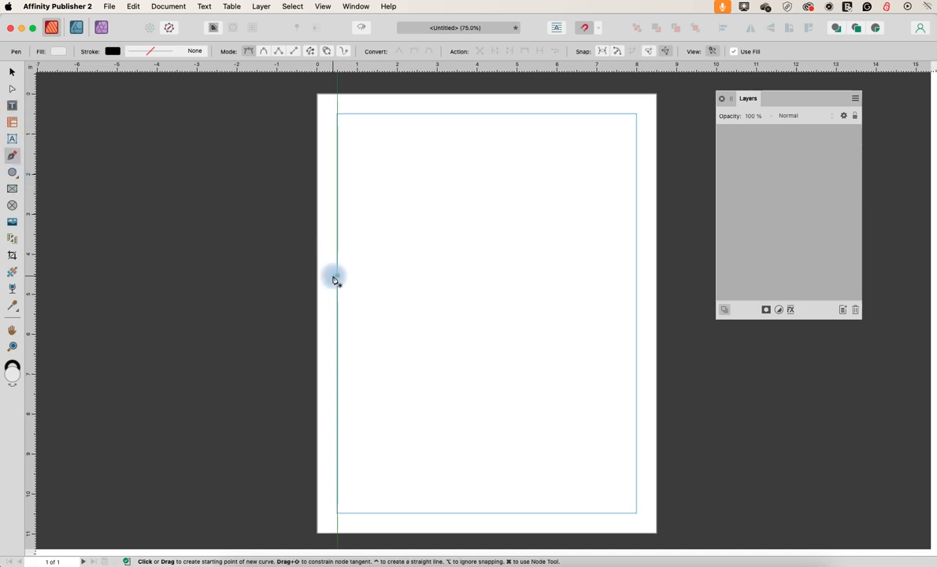
{"action": "left_click", "coordinate": [13, 74]}
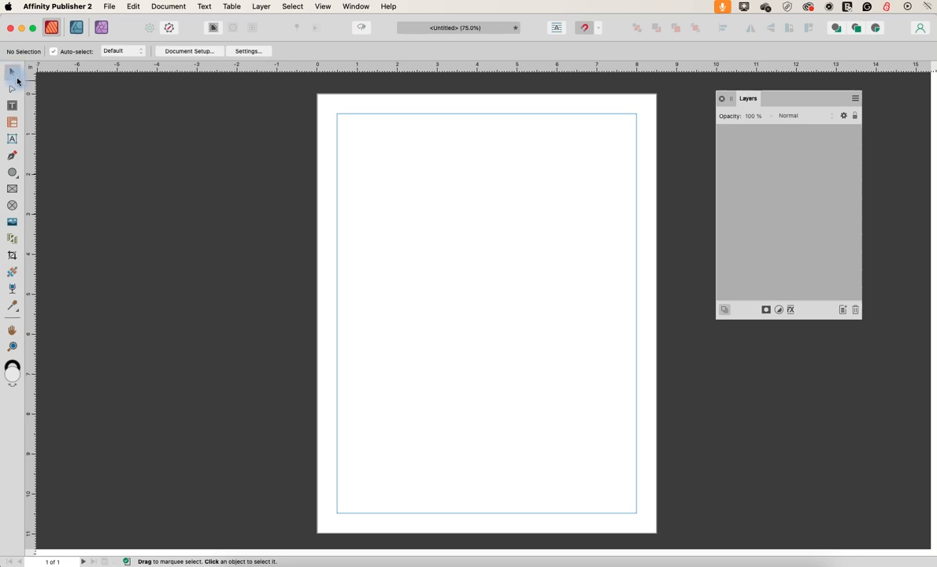
- Widen all four page margins to about 0.75 in in the document setup
{"action": "left_click", "coordinate": [184, 52]}
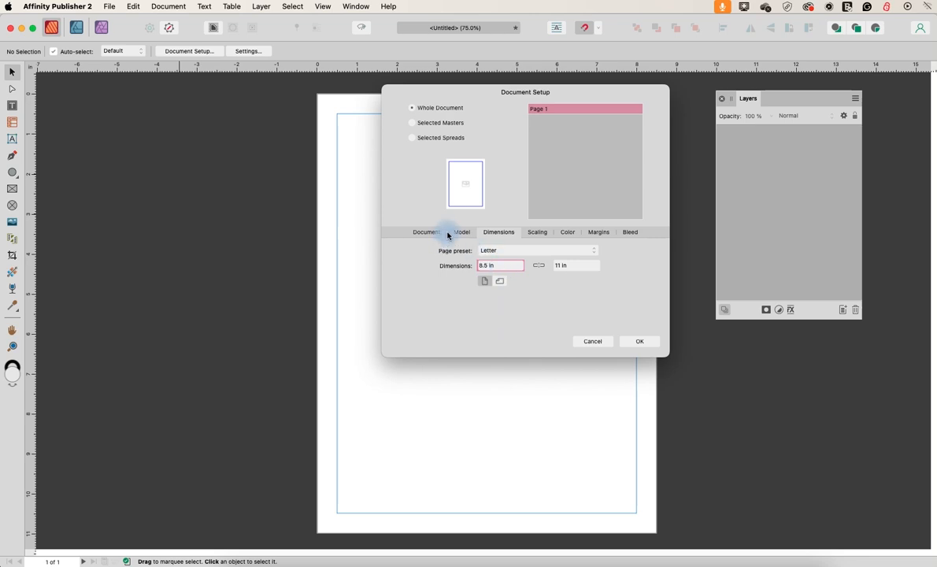
{"action": "left_click", "coordinate": [599, 232]}
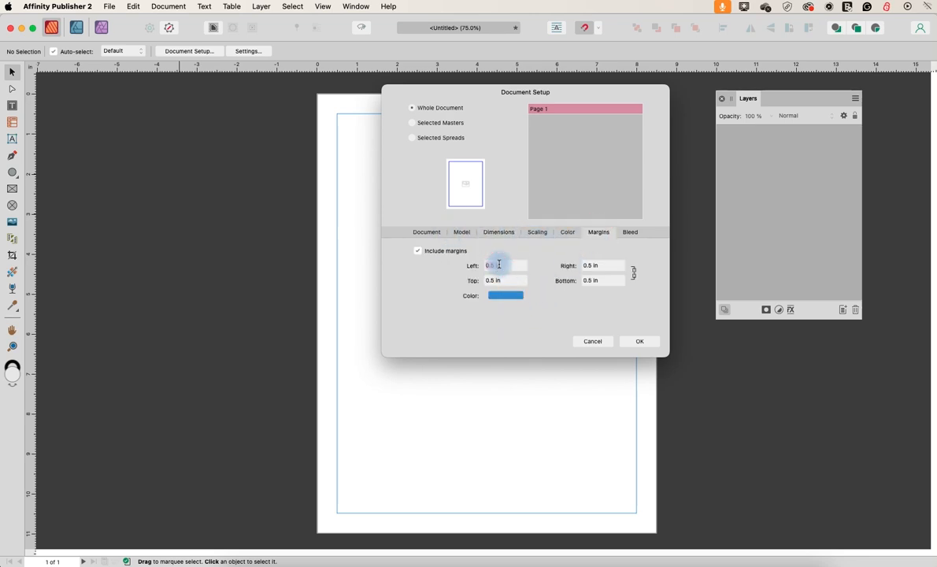
{"action": "key", "text": "Return"}
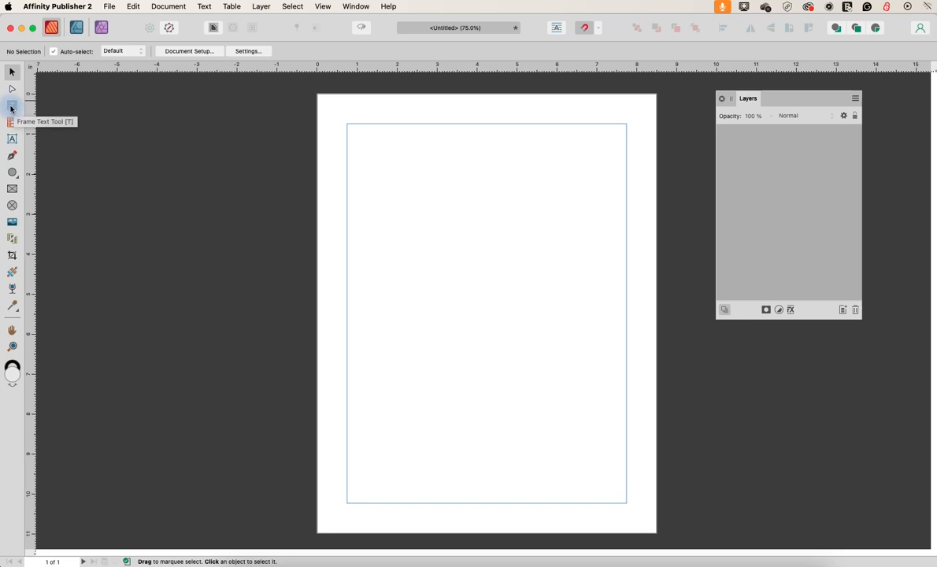
- Draw a text frame across the full width between the margins, about 4.4 in tall, starting about 1.7 in down the page
{"action": "left_click", "coordinate": [13, 112]}
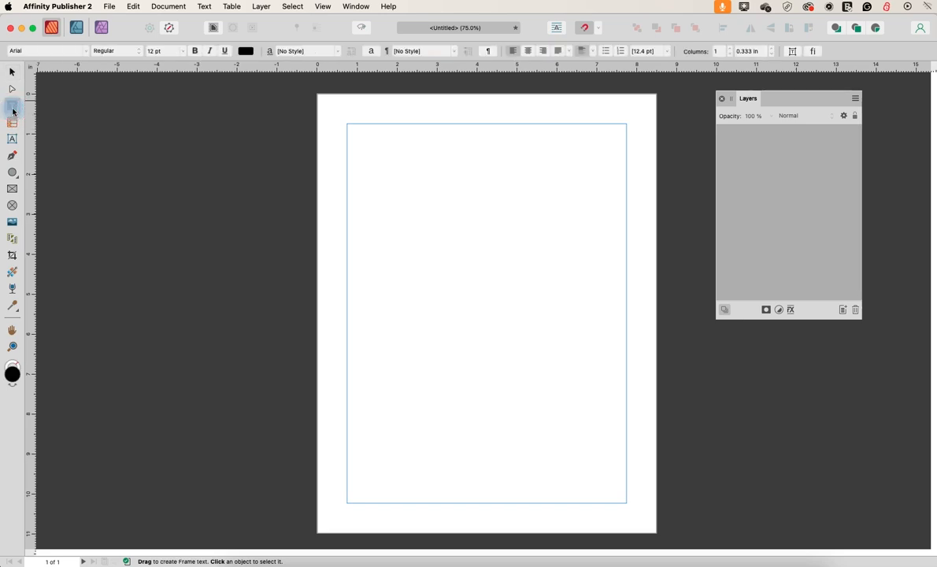
{"action": "left_click", "coordinate": [15, 140]}
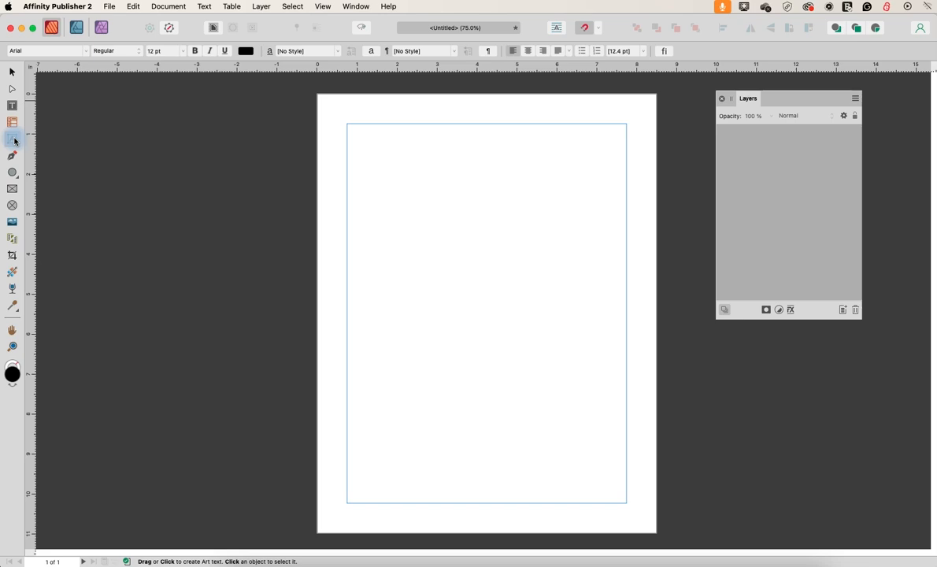
{"action": "left_click", "coordinate": [14, 107]}
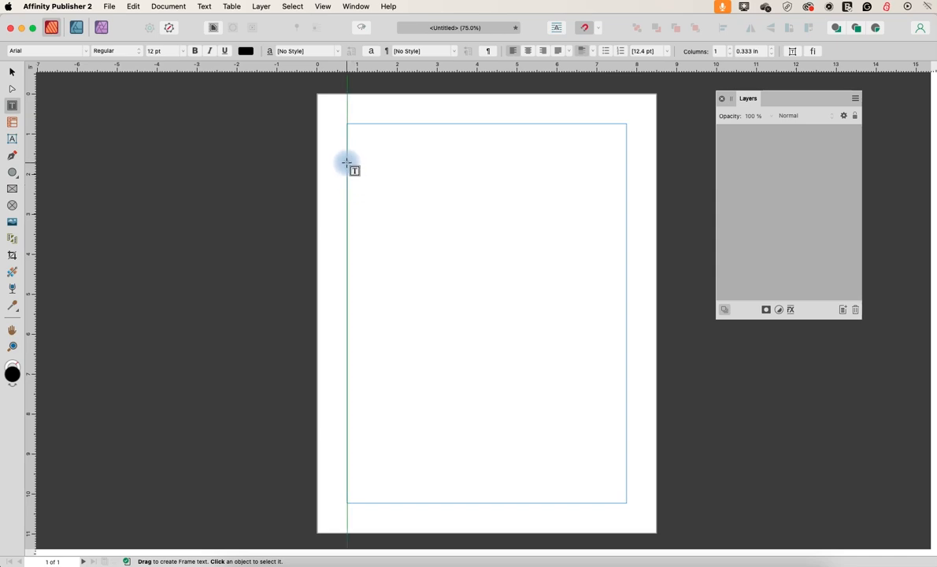
{"action": "left_click_drag", "start_coordinate": [348, 162], "coordinate": [627, 337]}
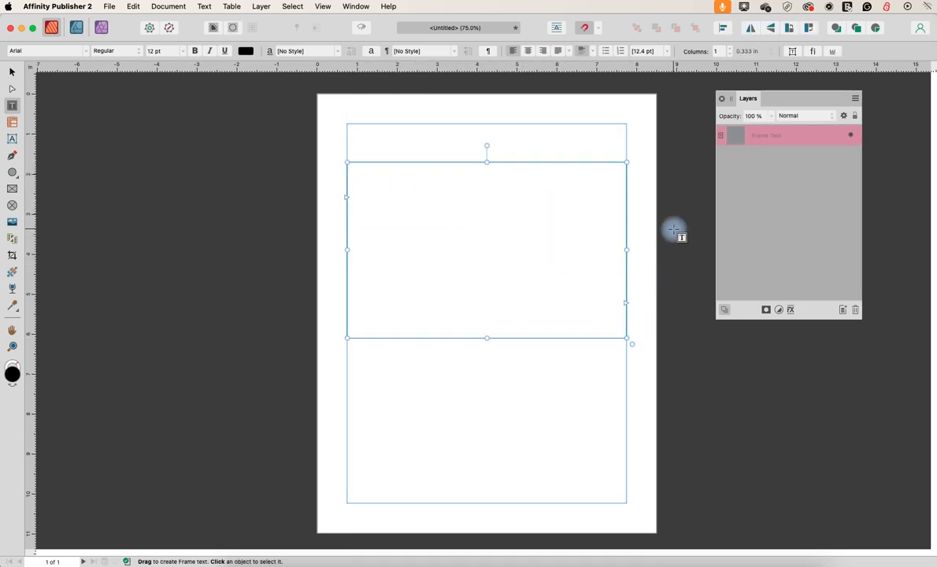
- Enter the sample text "Start typing your text." in the text frame and delete it again
{"action": "type", "text": "start typgin"}
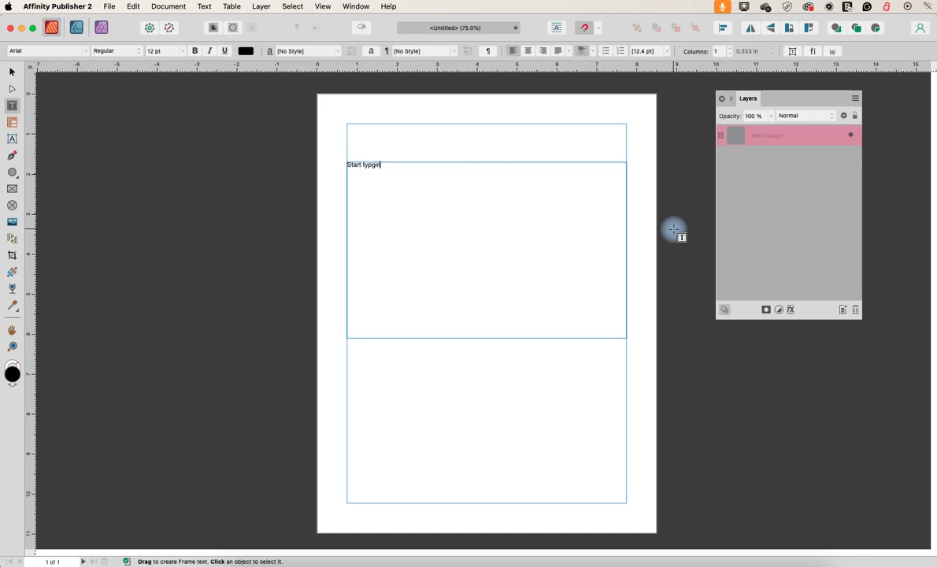
{"action": "key", "text": "BackSpace"}
{"action": "key", "text": "BackSpace"}
{"action": "key", "text": "BackSpace"}
{"action": "type", "text": "ing your"}
{"action": "left_click", "coordinate": [543, 175]}
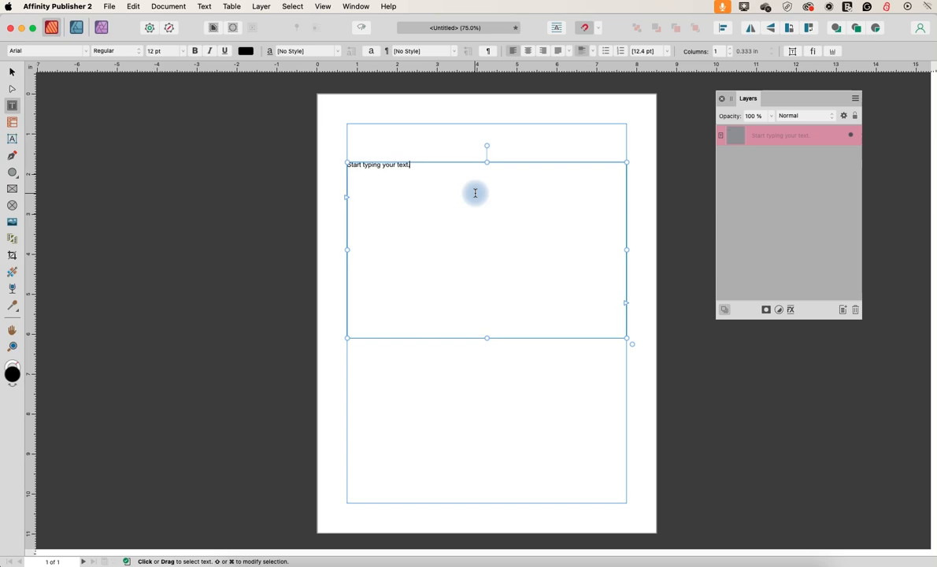
{"action": "left_click_drag", "start_coordinate": [420, 163], "coordinate": [341, 163]}
{"action": "key", "text": "BackSpace"}
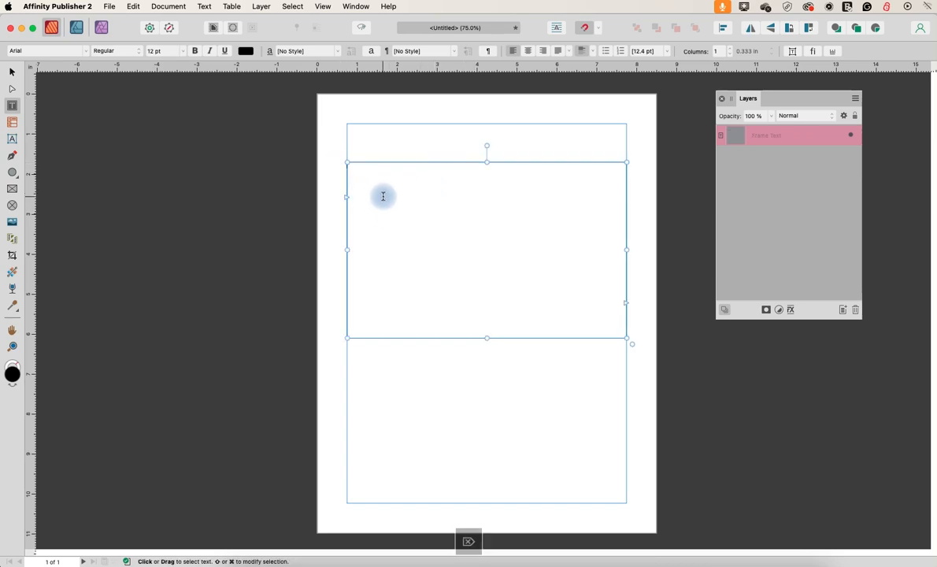
- Fill the text frame with filler text and extend the frame down to the page's bottom margin
{"action": "left_click", "coordinate": [205, 6]}
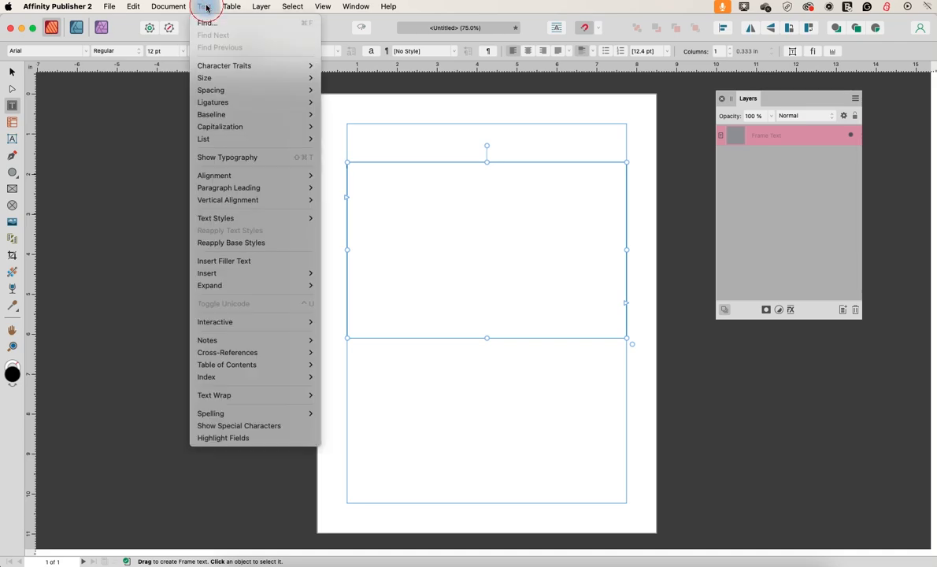
{"action": "left_click", "coordinate": [218, 262]}
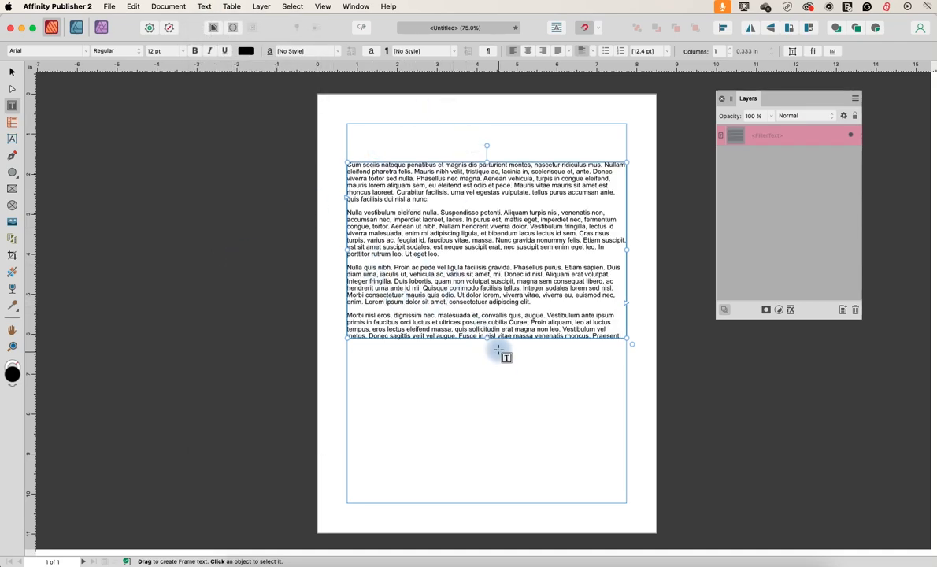
{"action": "left_click_drag", "start_coordinate": [485, 341], "coordinate": [487, 502]}
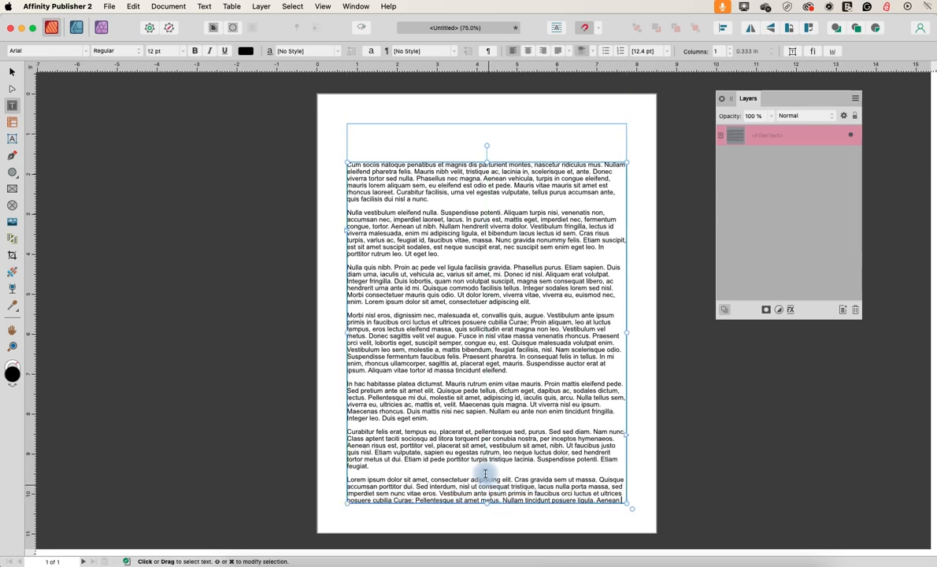
- Set the font of all the filler text to Bangla Sangam MN
{"action": "left_click", "coordinate": [204, 7]}
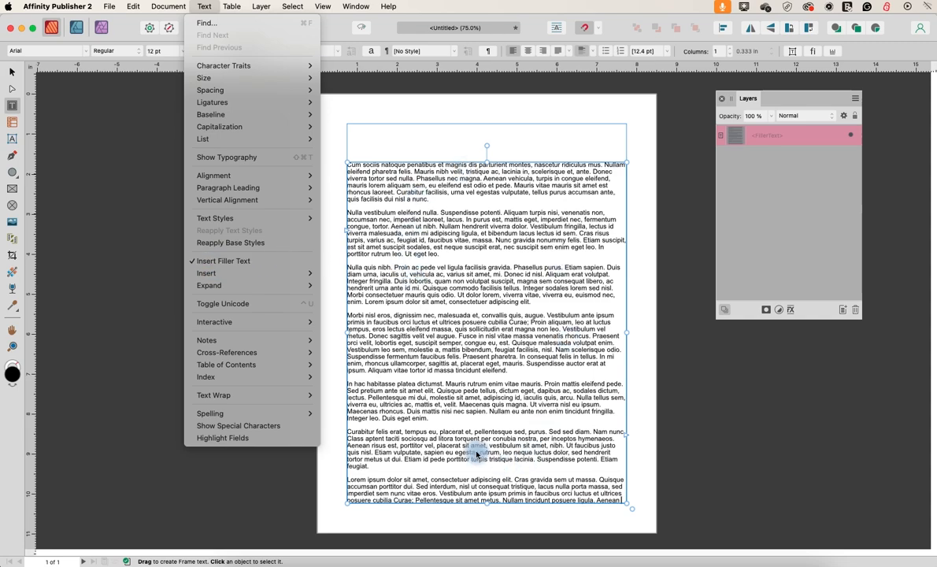
{"action": "left_click", "coordinate": [396, 98]}
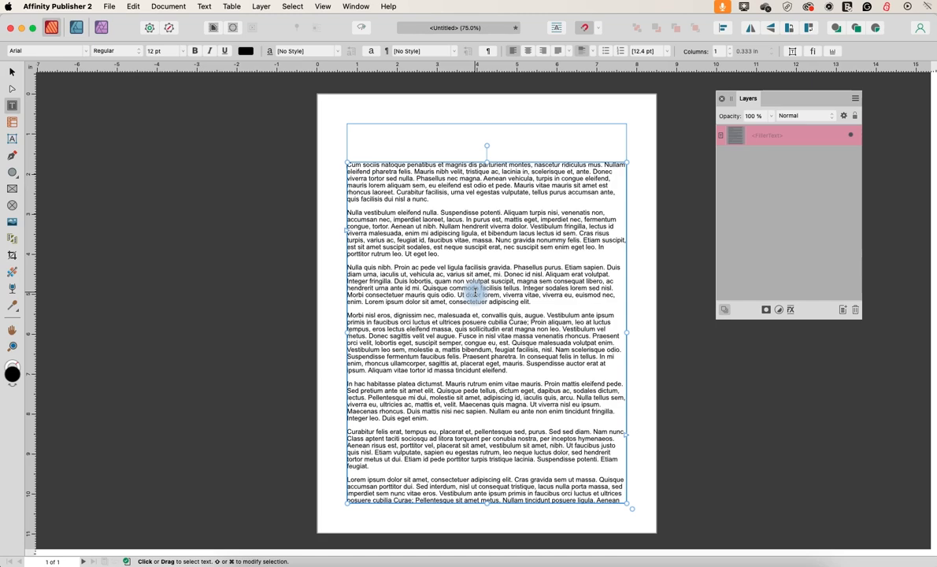
{"action": "key", "text": "super+a"}
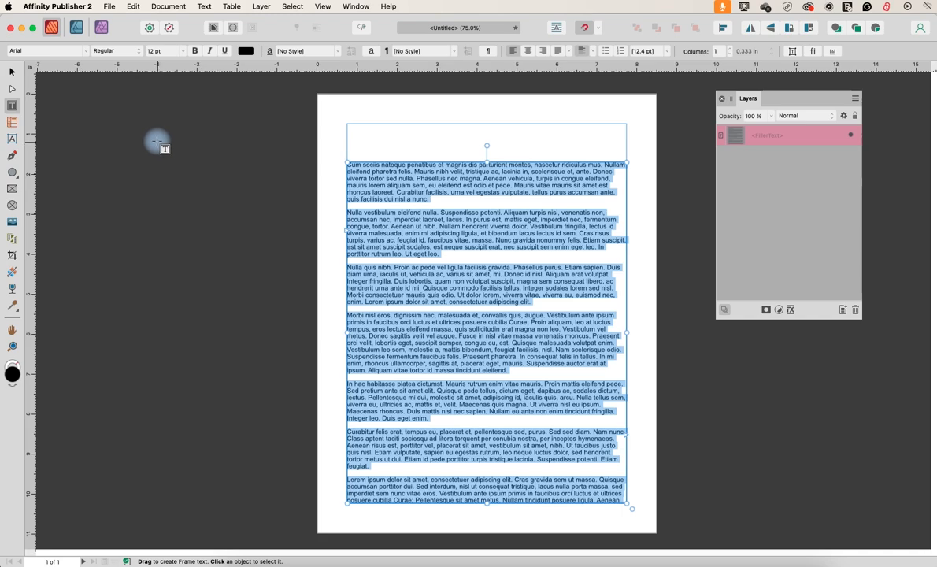
{"action": "left_click", "coordinate": [86, 52]}
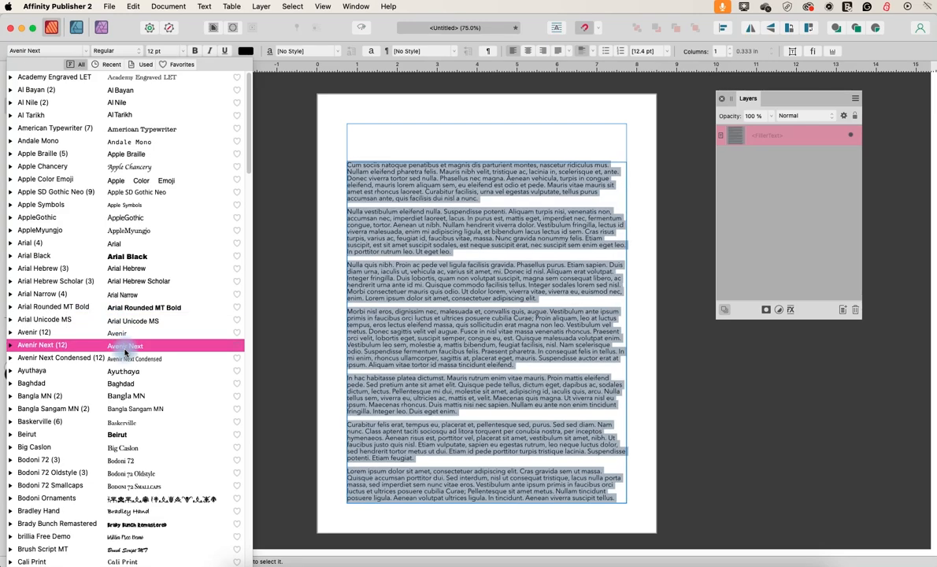
{"action": "left_click", "coordinate": [119, 413]}
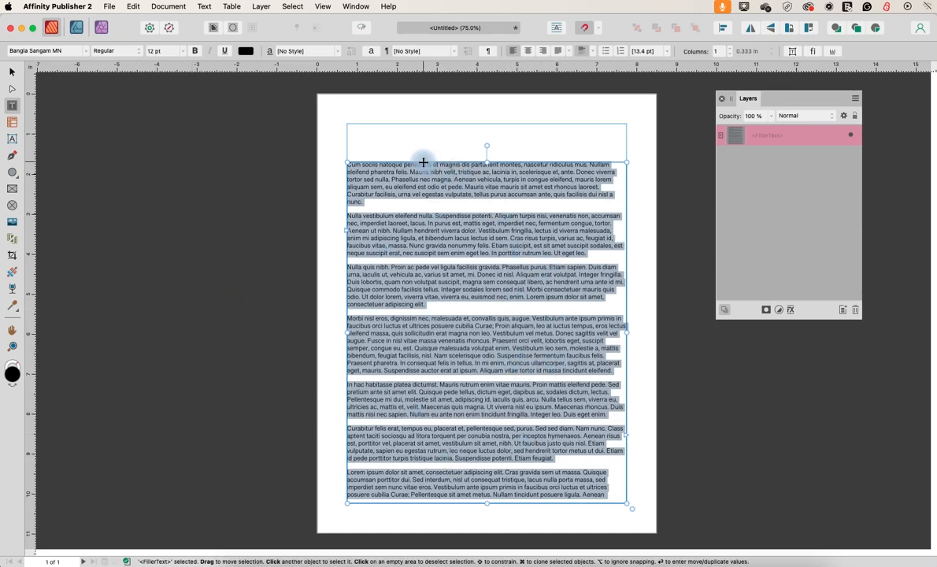
- Try the bold style on the filler text and return it to regular
{"action": "left_click", "coordinate": [135, 51]}
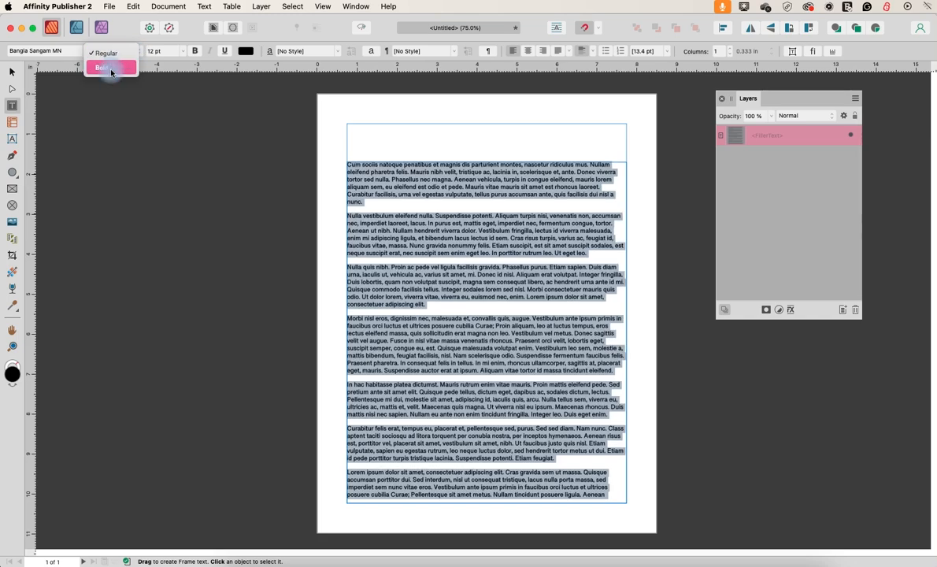
{"action": "left_click", "coordinate": [196, 52]}
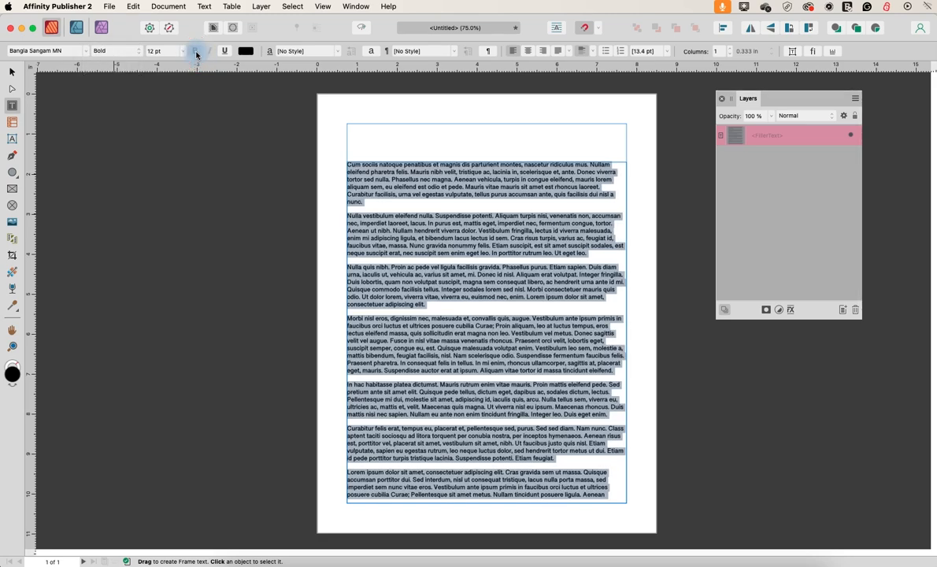
{"action": "left_click", "coordinate": [197, 52]}
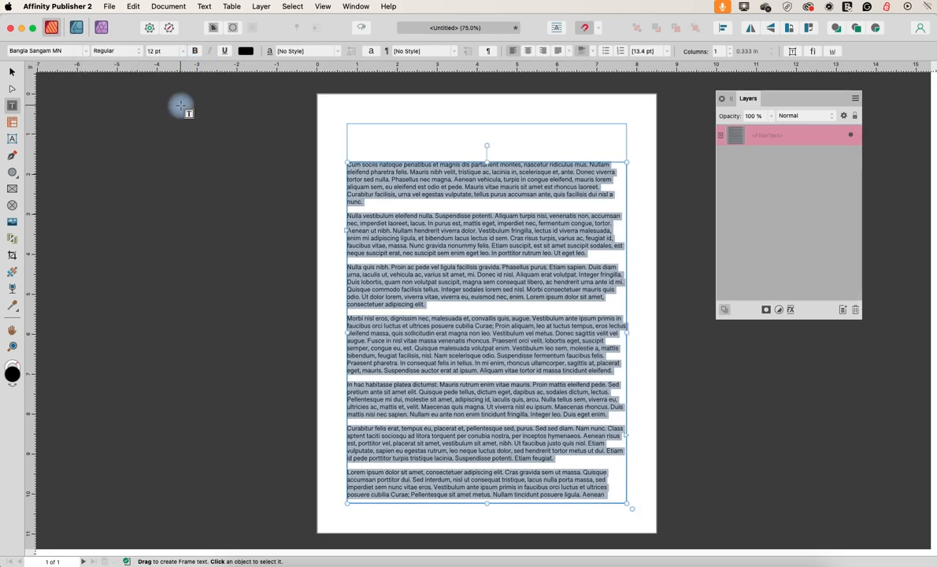
- Set the filler text to 14 pt, try right and center alignment, and settle on Justified Left
{"action": "left_click", "coordinate": [182, 52]}
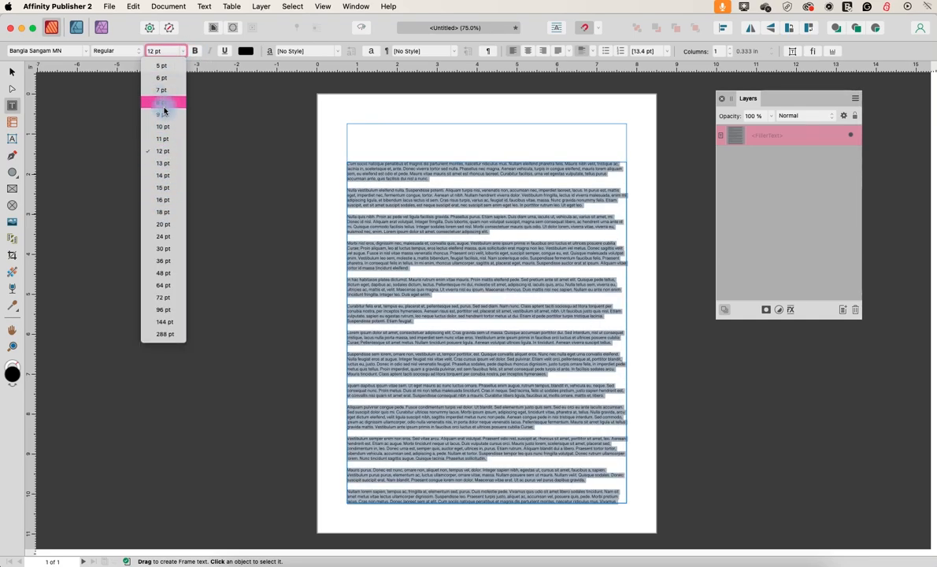
{"action": "left_click", "coordinate": [162, 176]}
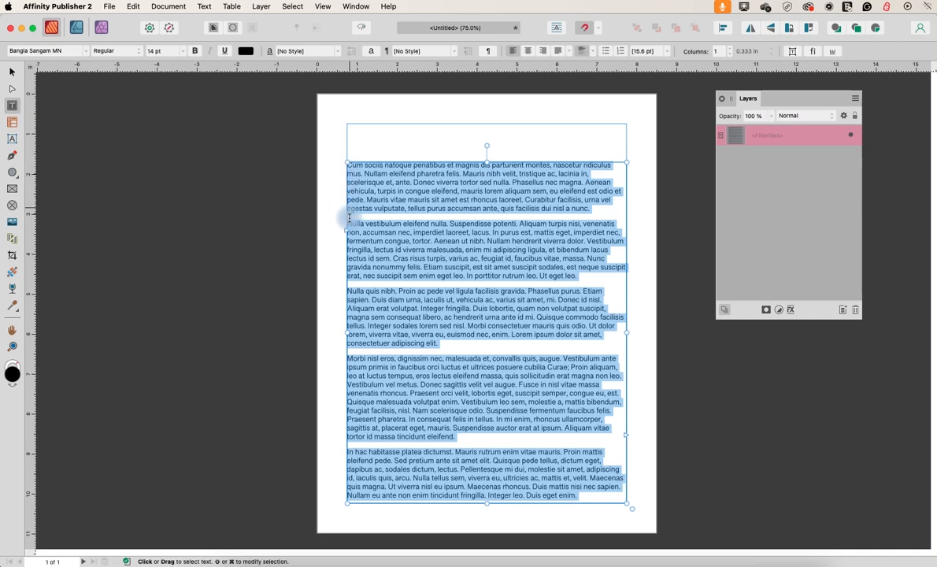
{"action": "left_click", "coordinate": [542, 51]}
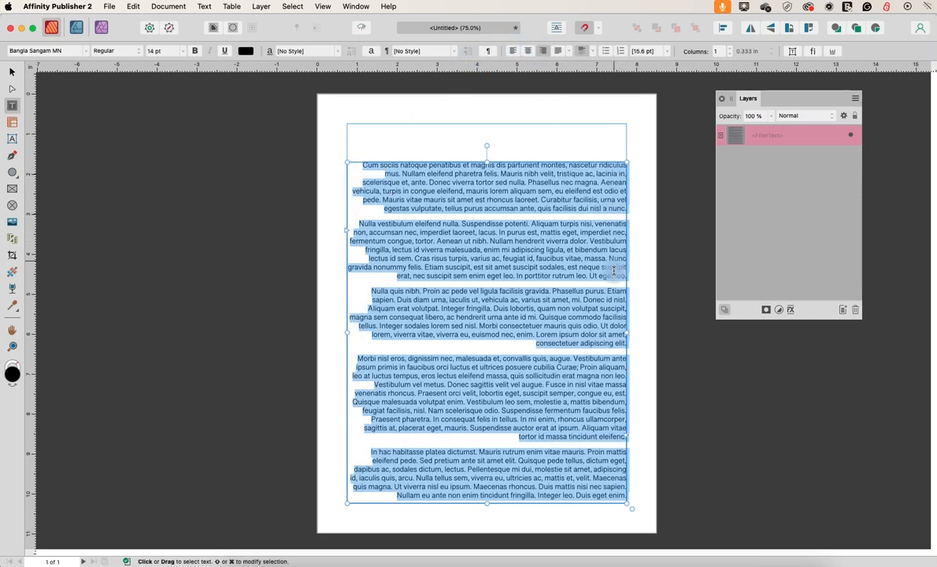
{"action": "left_click", "coordinate": [527, 52]}
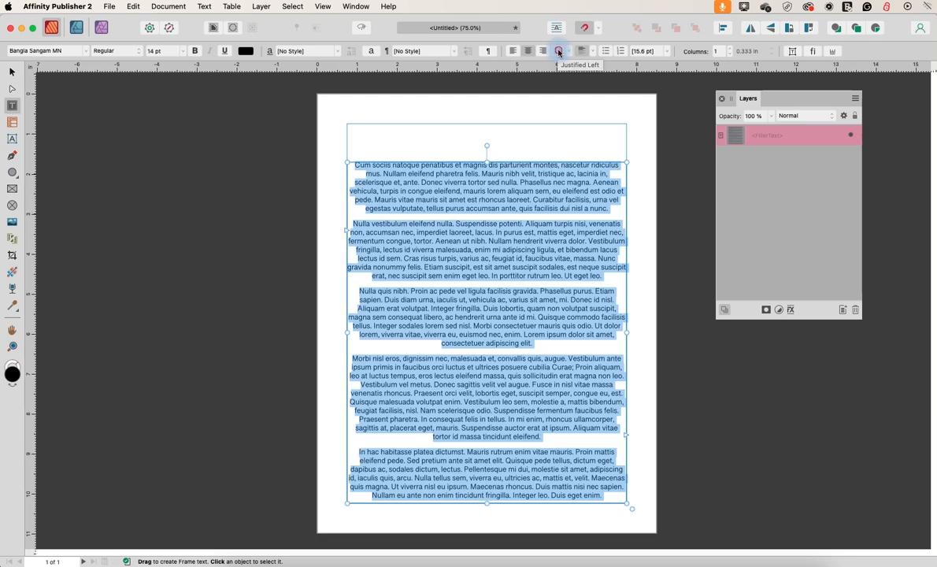
{"action": "left_click", "coordinate": [558, 51]}
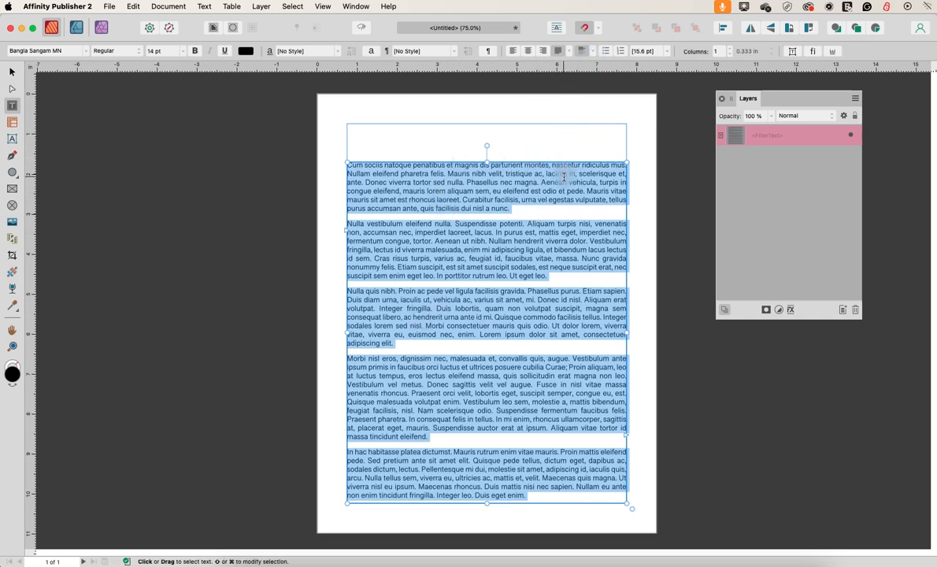
- Try centered and bottom vertical alignment on the filler text frame, and settle on Justify Vertically
{"action": "left_click", "coordinate": [593, 53]}
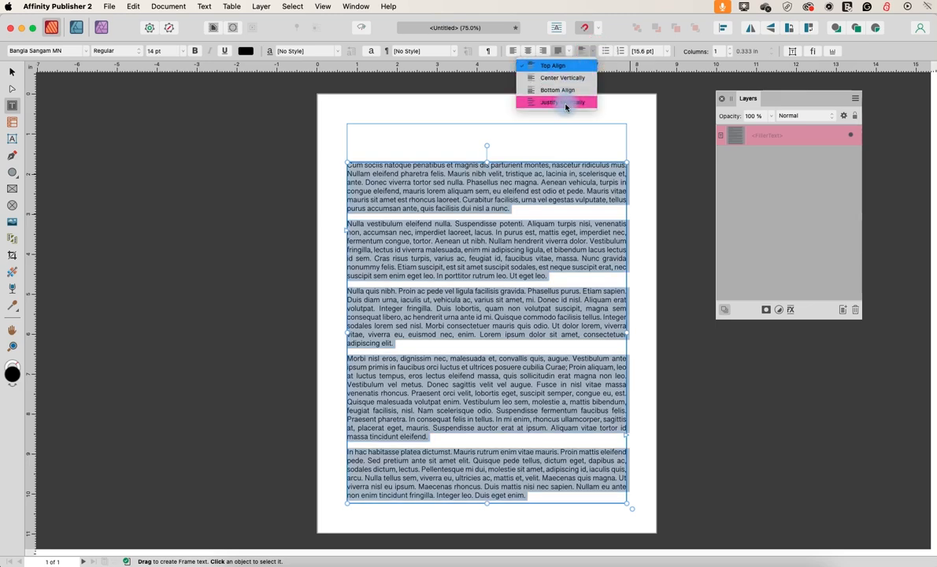
{"action": "left_click", "coordinate": [558, 78]}
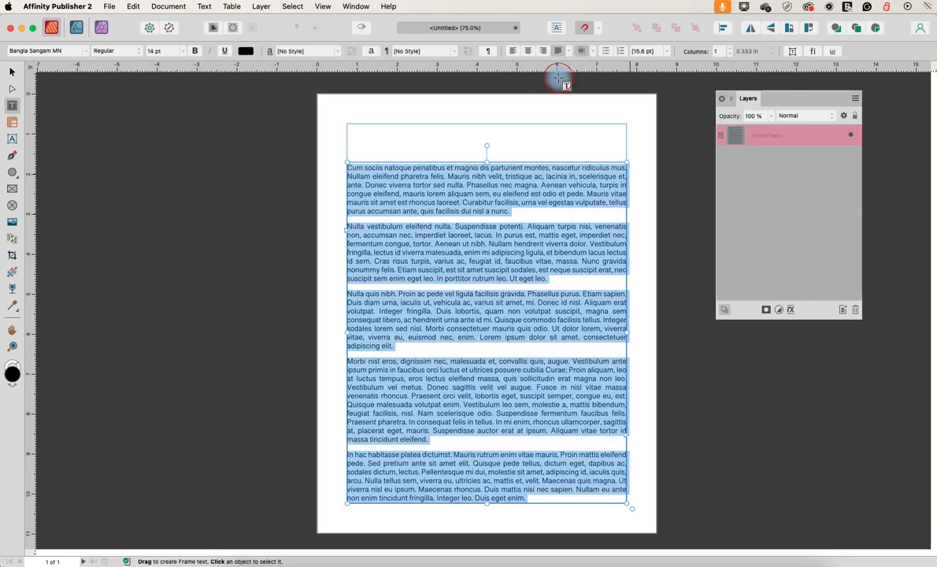
{"action": "left_click", "coordinate": [595, 52]}
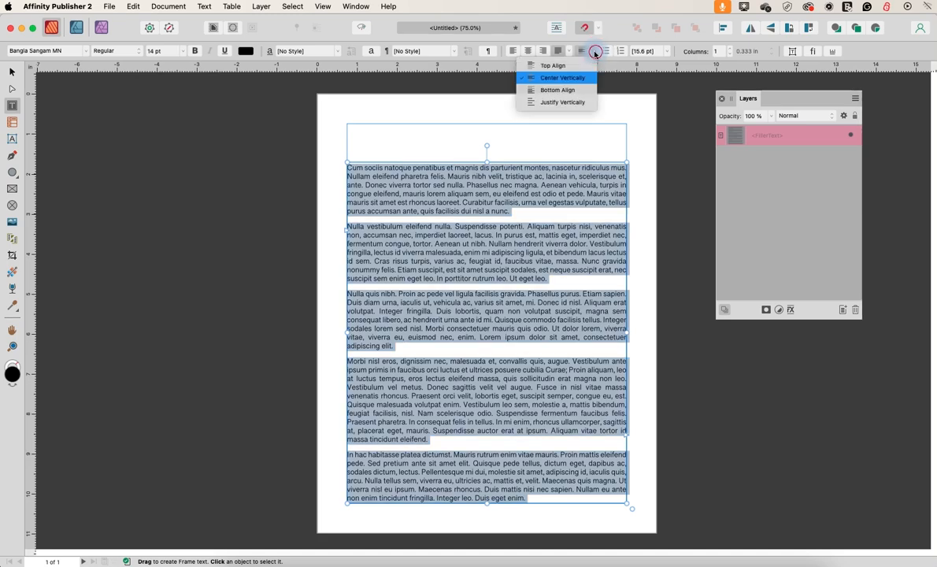
{"action": "left_click", "coordinate": [557, 90]}
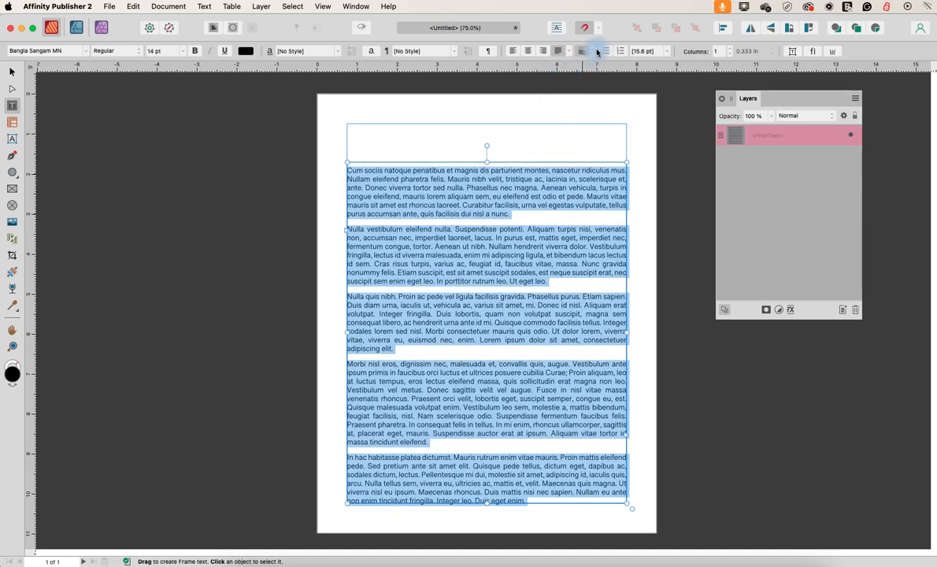
{"action": "left_click", "coordinate": [597, 52]}
{"action": "left_click", "coordinate": [578, 74]}
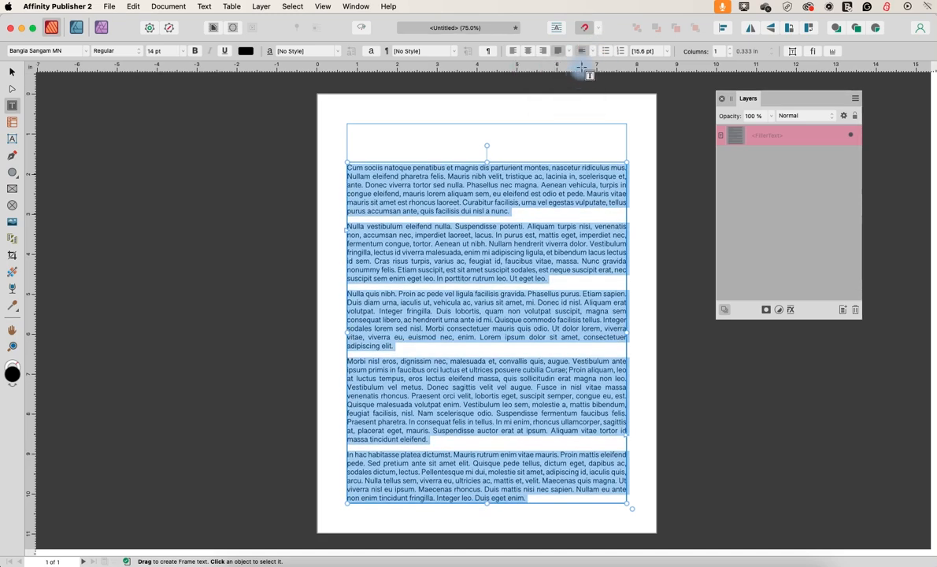
{"action": "left_click", "coordinate": [594, 52]}
{"action": "left_click", "coordinate": [559, 103]}
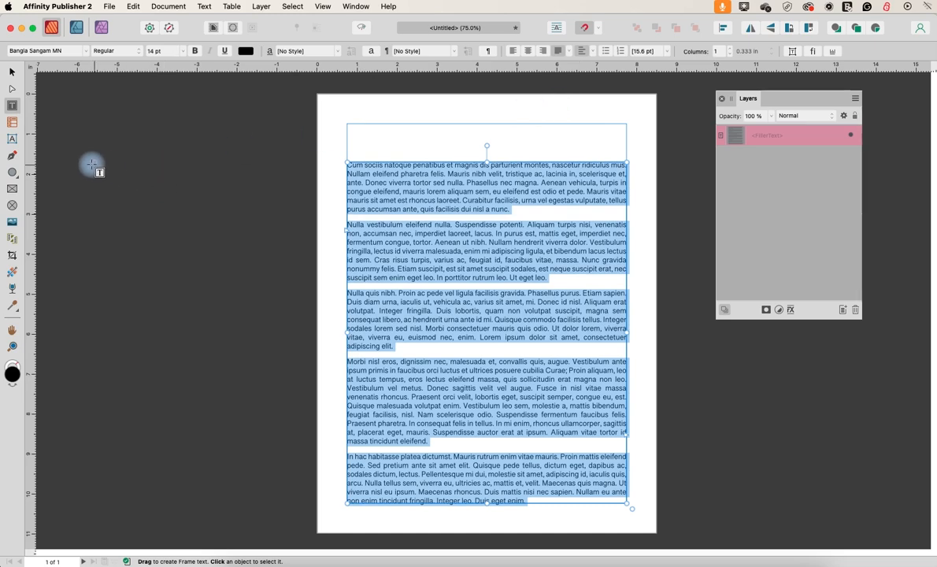
- Draw a heading text frame about 6 in wide and 0.9 in tall above the filler text and enter "HELLO WORLD"
{"action": "left_click_drag", "start_coordinate": [365, 111], "coordinate": [605, 145]}
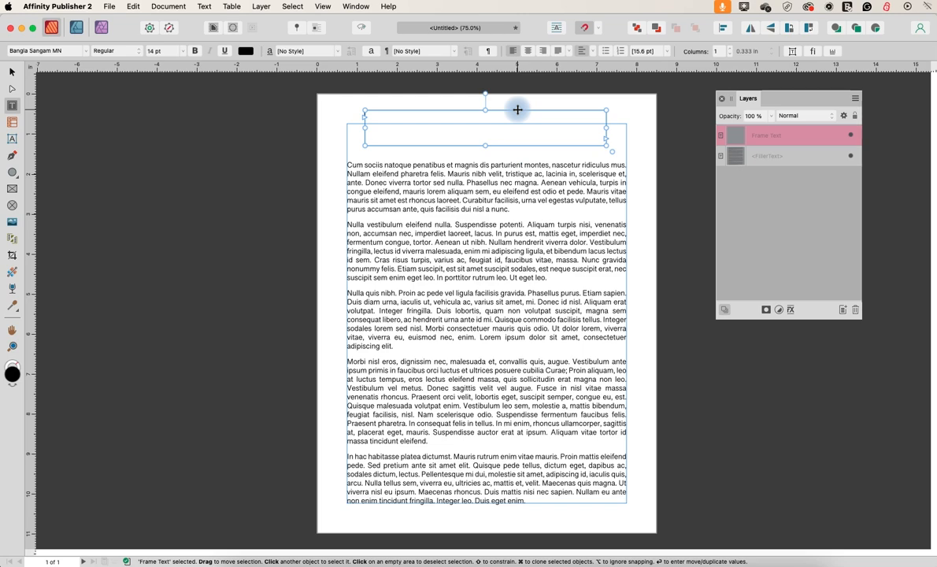
{"action": "type", "text": "HE"}
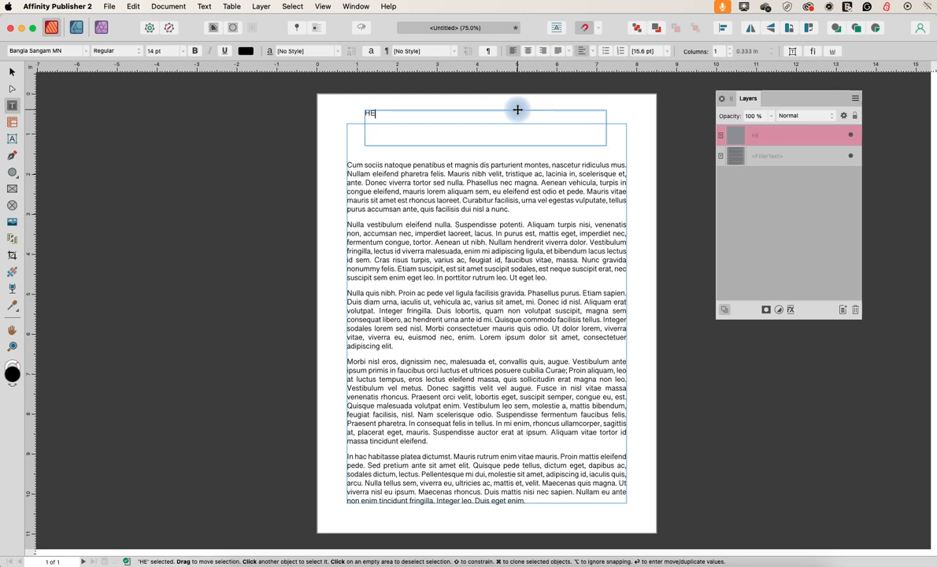
{"action": "type", "text": "LLO WORLD"}
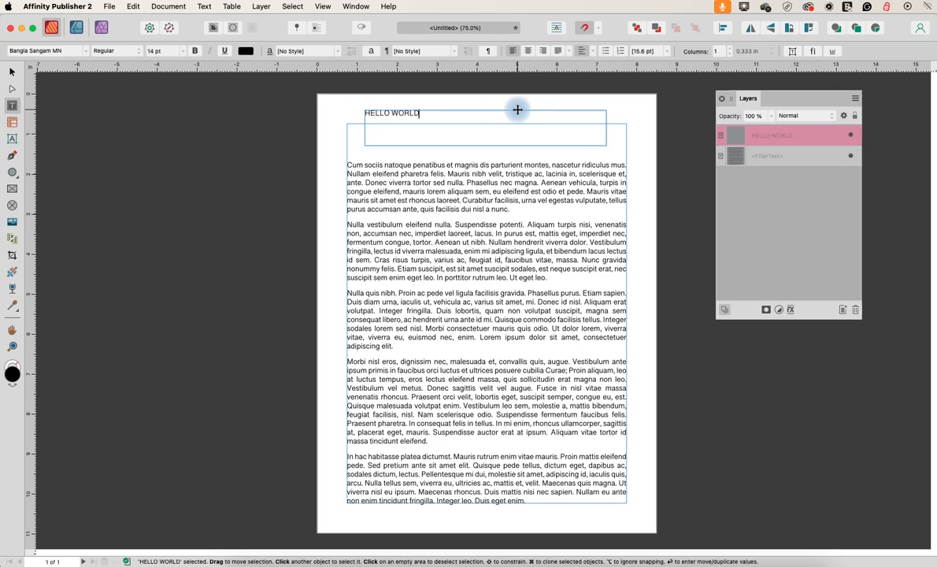
- Set the HELLO WORLD heading to 18 pt, try right alignment, and center it horizontally
{"action": "triple_click", "coordinate": [418, 112]}
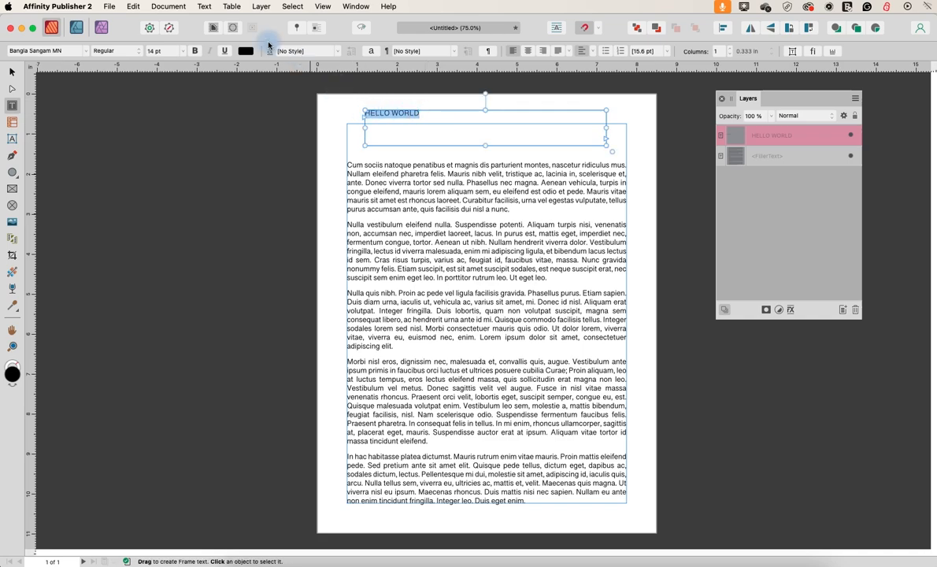
{"action": "left_click", "coordinate": [182, 51]}
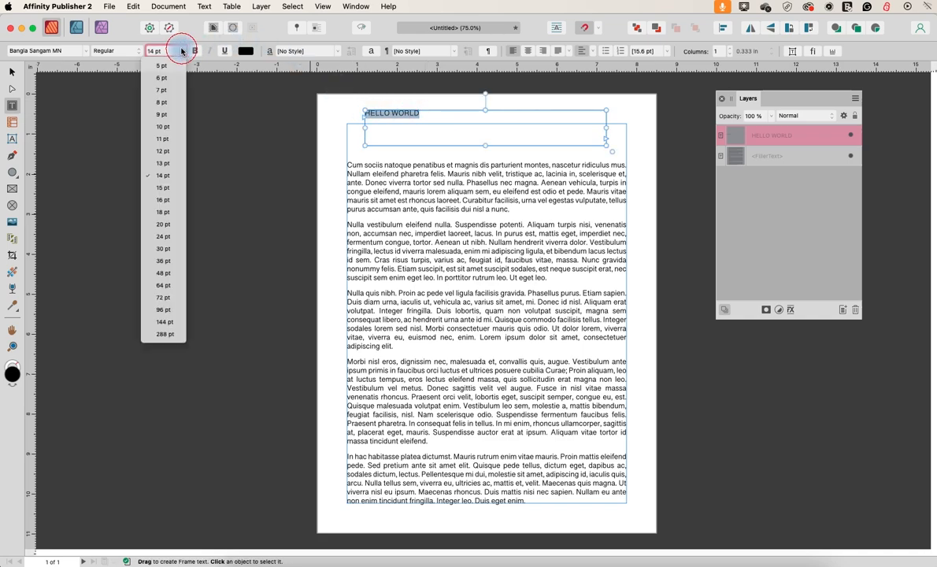
{"action": "left_click", "coordinate": [155, 213]}
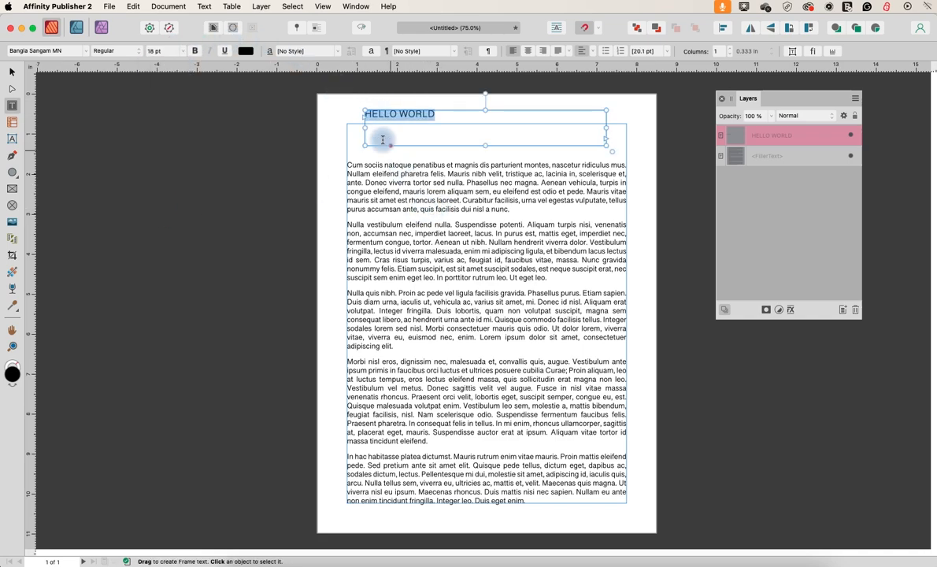
{"action": "left_click", "coordinate": [543, 52]}
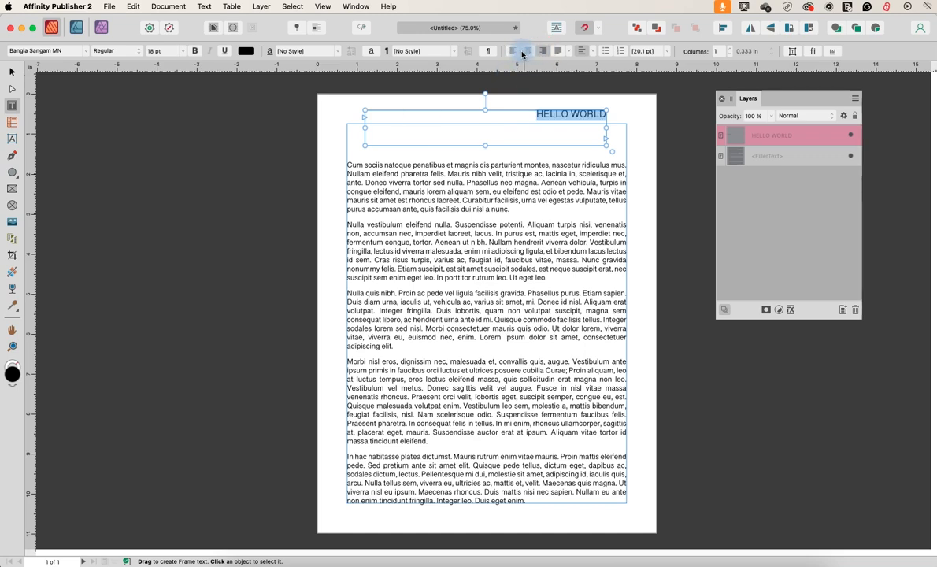
{"action": "left_click", "coordinate": [528, 52]}
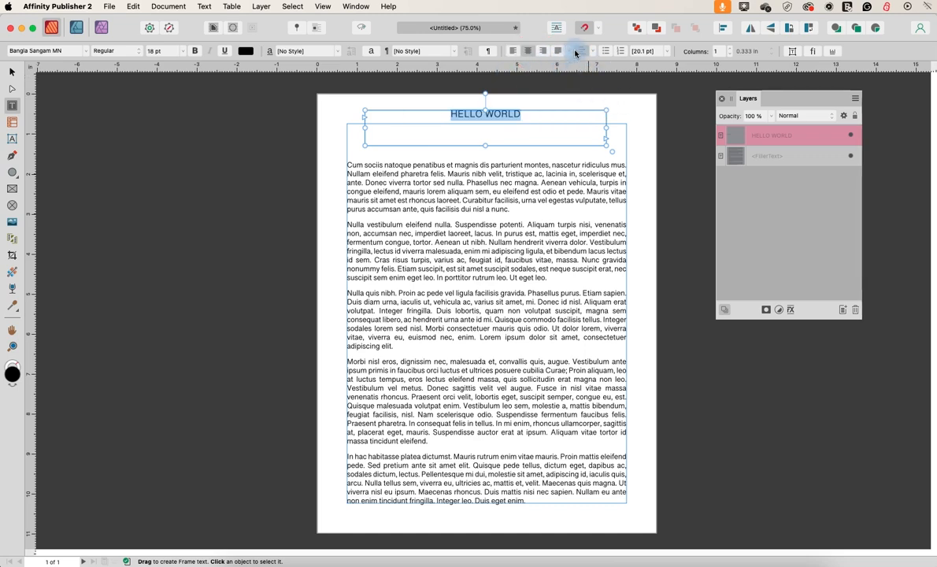
- Try top, bottom and centered vertical alignment on the HELLO WORLD heading, and settle on Justify Vertically
{"action": "left_click", "coordinate": [584, 52]}
{"action": "left_click", "coordinate": [551, 61]}
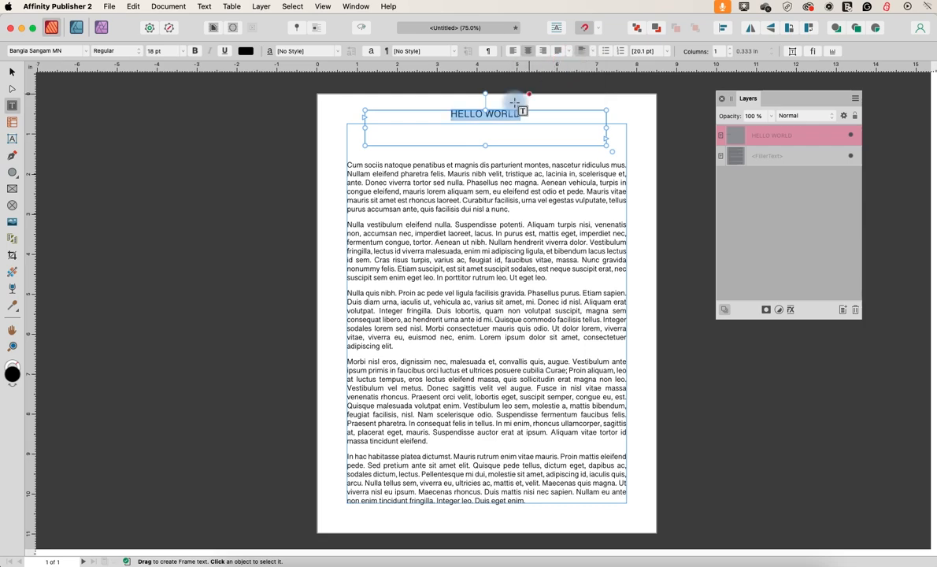
{"action": "left_click", "coordinate": [592, 52]}
{"action": "left_click", "coordinate": [571, 92]}
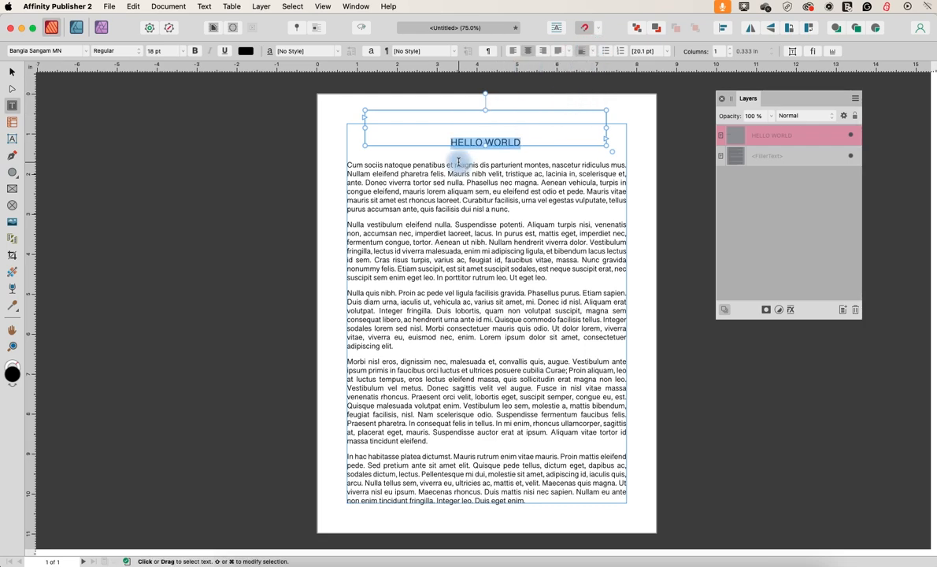
{"action": "left_click", "coordinate": [591, 52]}
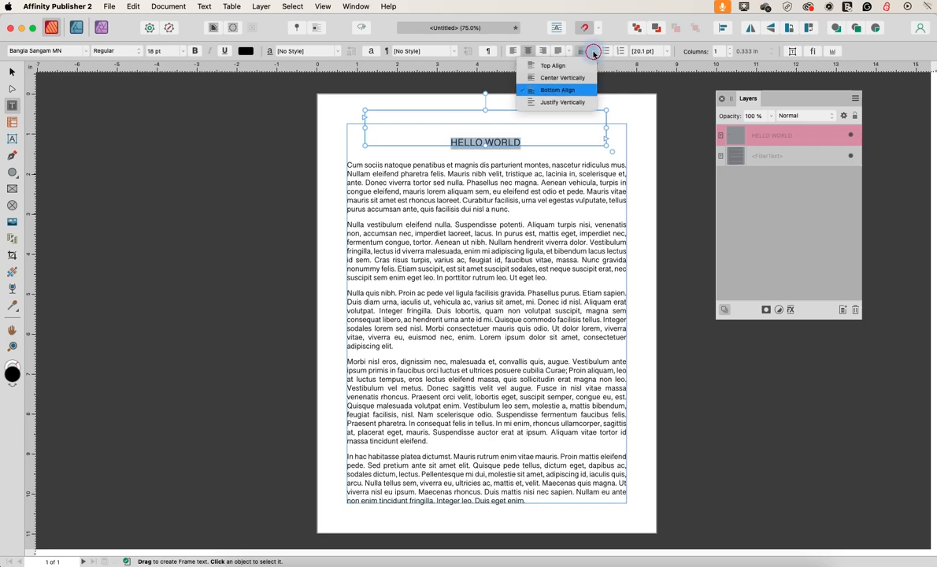
{"action": "left_click", "coordinate": [548, 79]}
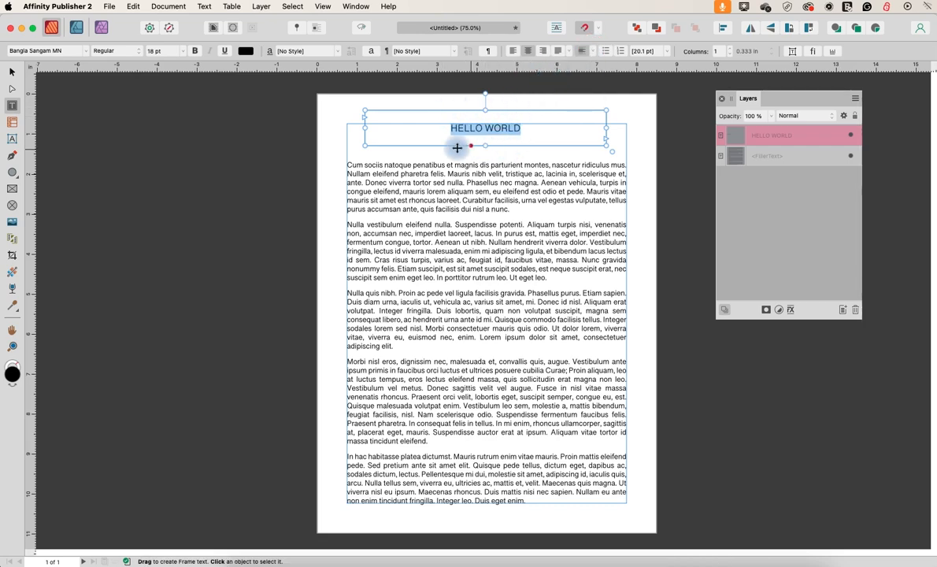
{"action": "left_click", "coordinate": [592, 52]}
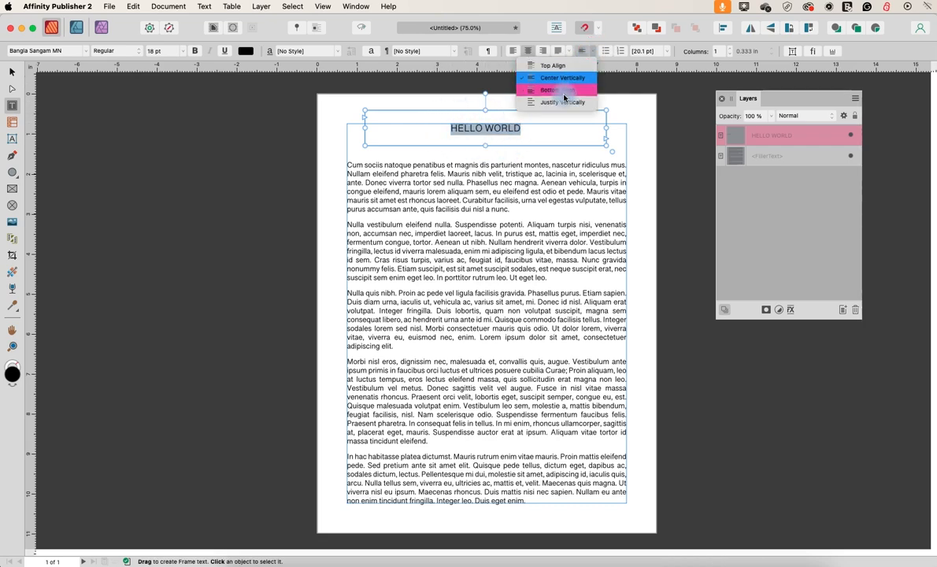
{"action": "left_click", "coordinate": [555, 66]}
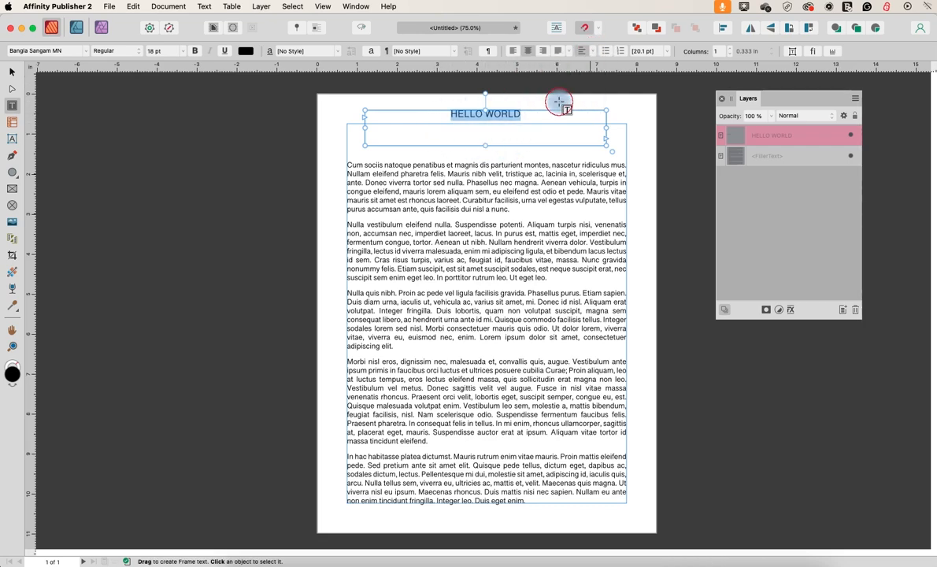
- Delete the HELLO WORLD heading frame above the filler text
{"action": "left_click", "coordinate": [486, 143]}
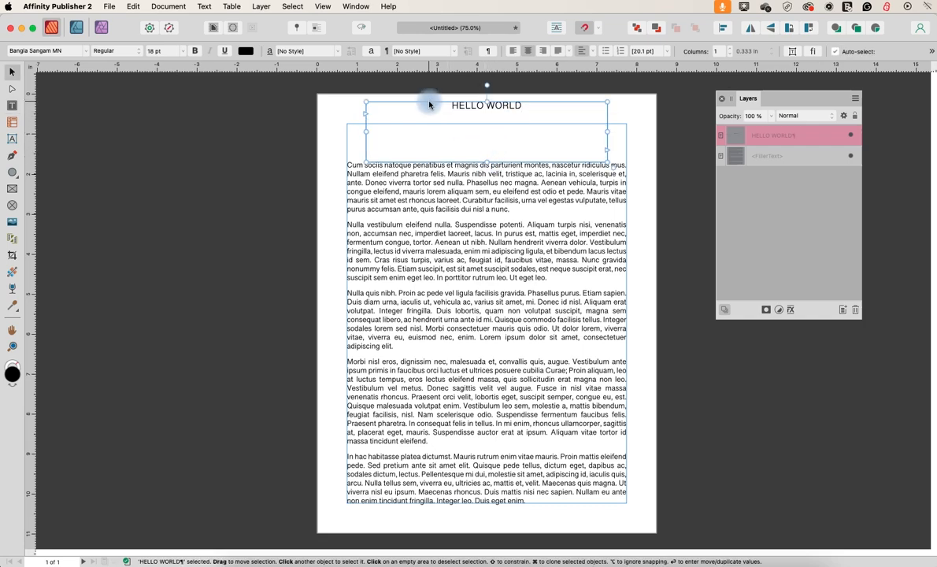
{"action": "left_click", "coordinate": [473, 107]}
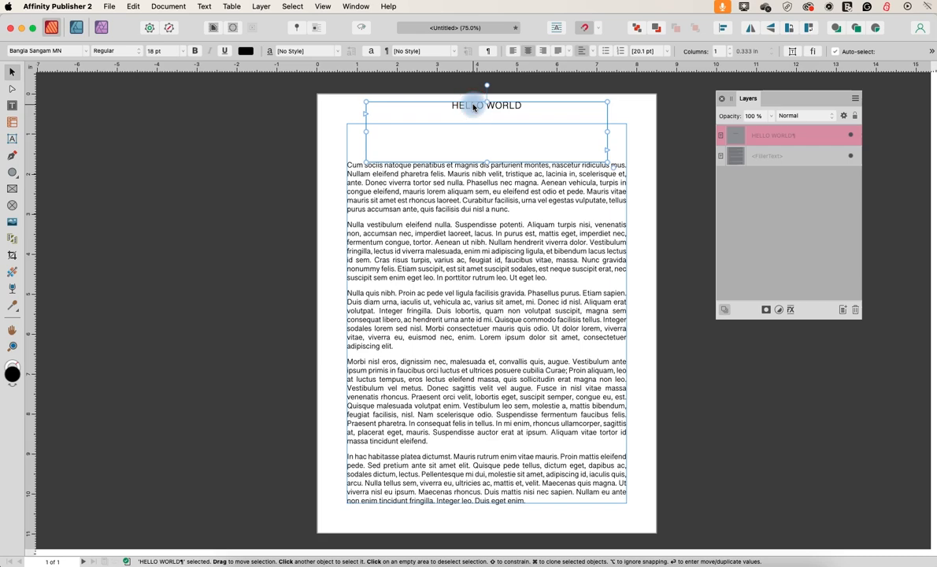
{"action": "key", "text": "BackSpace"}
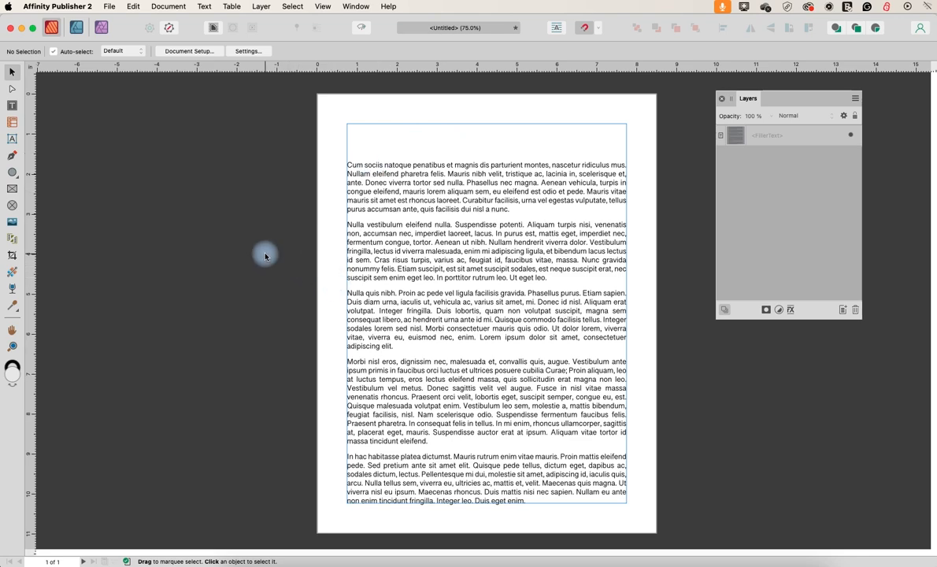
- Add artistic text reading "Header Text" at about 58 pt in the space above the filler text
{"action": "left_click", "coordinate": [11, 139]}
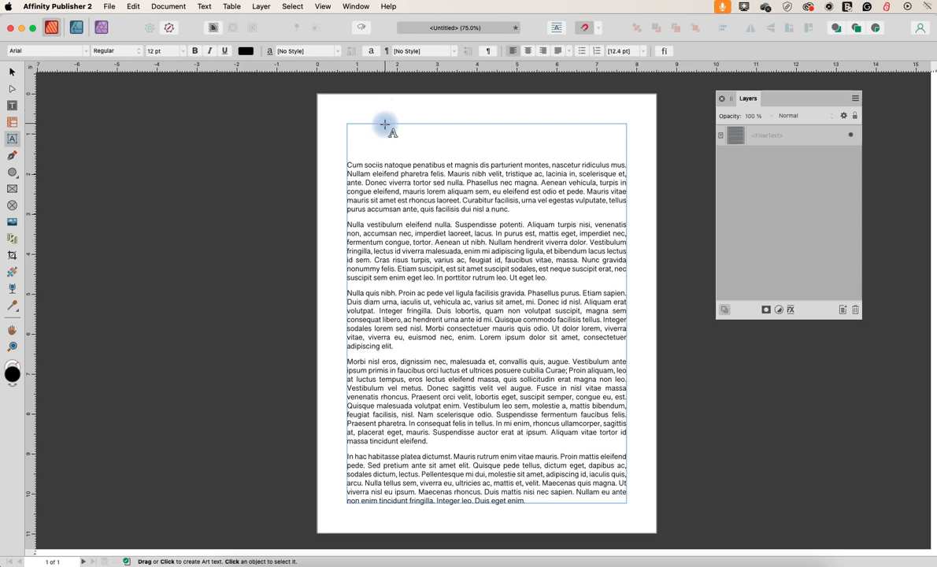
{"action": "mouse_move", "coordinate": [385, 126]}
{"action": "left_mouse_down"}
{"action": "mouse_move", "coordinate": [464, 152]}
{"action": "mouse_move", "coordinate": [447, 143]}
{"action": "mouse_move", "coordinate": [460, 161]}
{"action": "mouse_move", "coordinate": [444, 148]}
{"action": "left_mouse_up"}
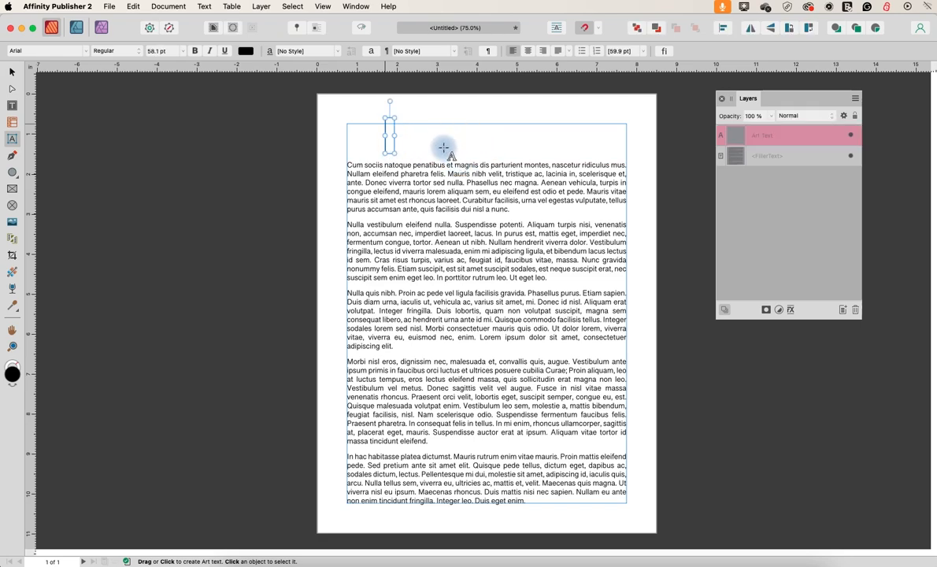
{"action": "type", "text": "Header Text"}
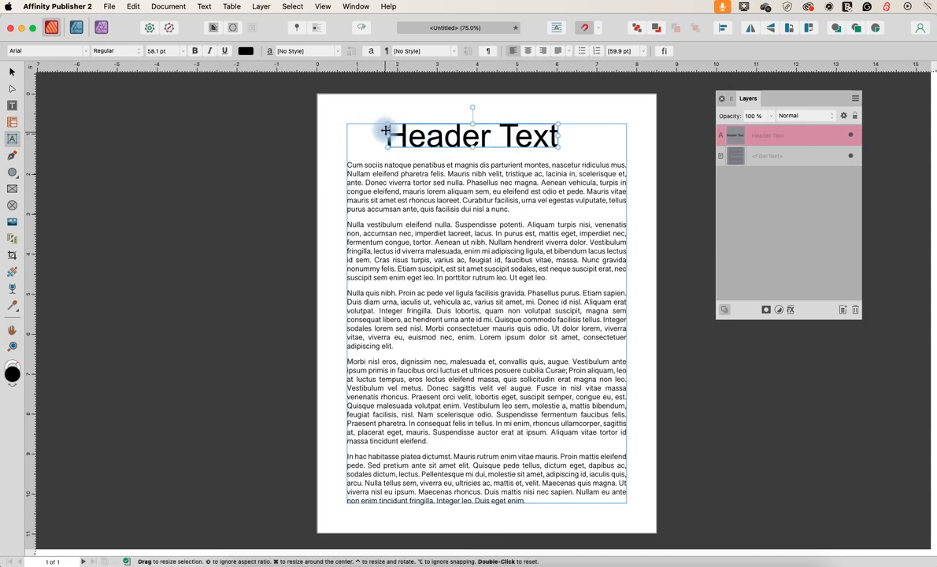
{"action": "key", "text": "Escape"}
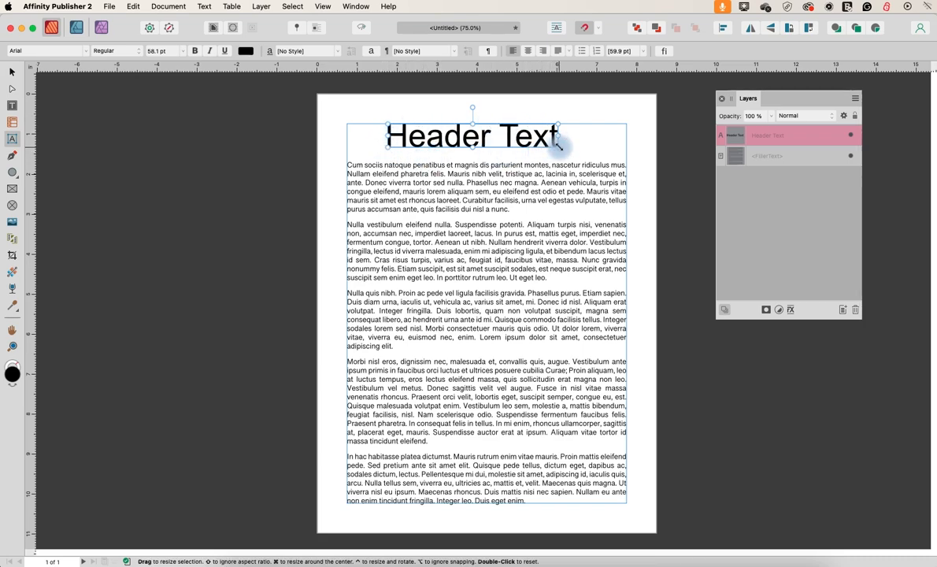
- Squeeze the Header Text object to about 3 in wide and center it horizontally above the filler text
{"action": "left_click_drag", "start_coordinate": [557, 144], "coordinate": [508, 137]}
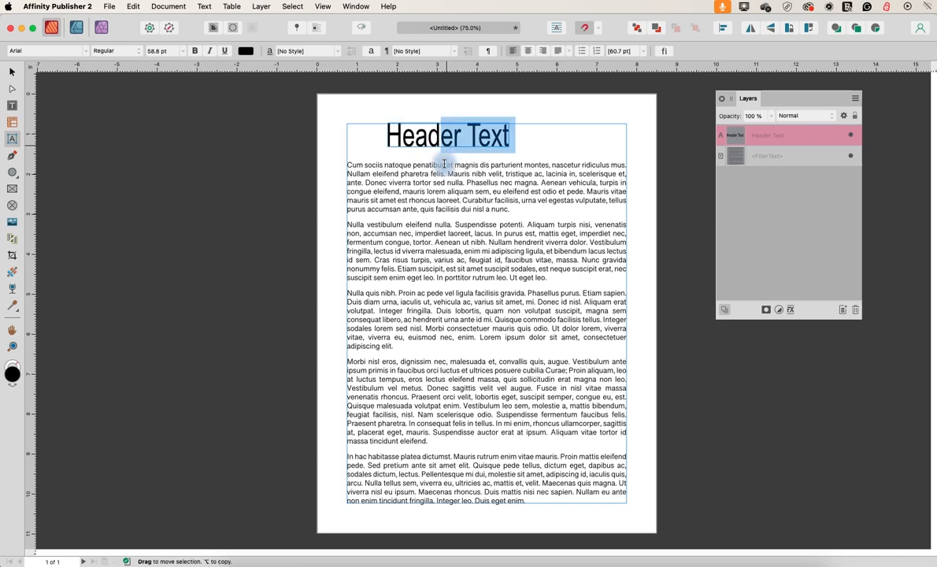
{"action": "left_click", "coordinate": [440, 134]}
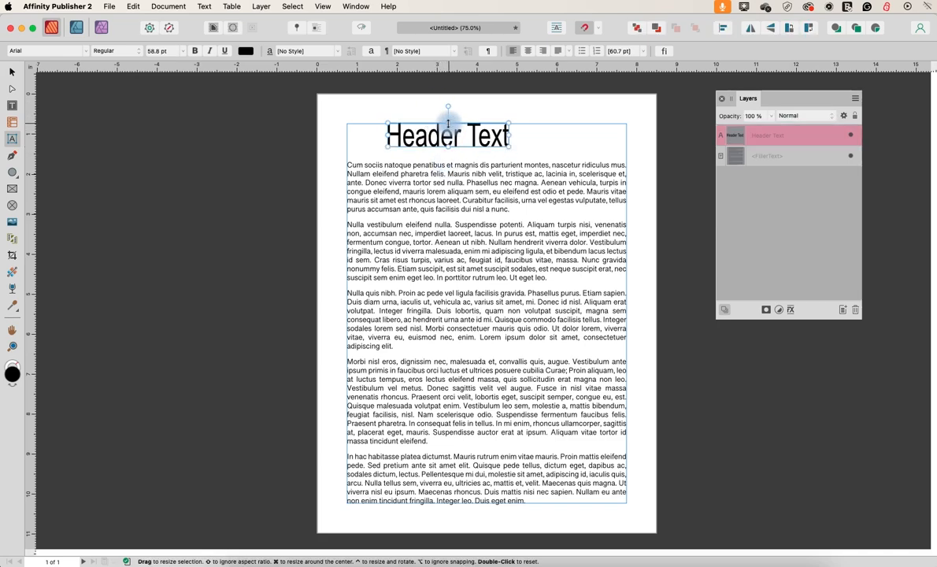
{"action": "mouse_move", "coordinate": [448, 124]}
{"action": "left_mouse_down"}
{"action": "mouse_move", "coordinate": [448, 98]}
{"action": "mouse_move", "coordinate": [447, 136]}
{"action": "mouse_move", "coordinate": [447, 97]}
{"action": "mouse_move", "coordinate": [443, 125]}
{"action": "mouse_move", "coordinate": [442, 115]}
{"action": "mouse_move", "coordinate": [425, 136]}
{"action": "mouse_move", "coordinate": [443, 140]}
{"action": "left_mouse_up"}
{"action": "left_click", "coordinate": [12, 73]}
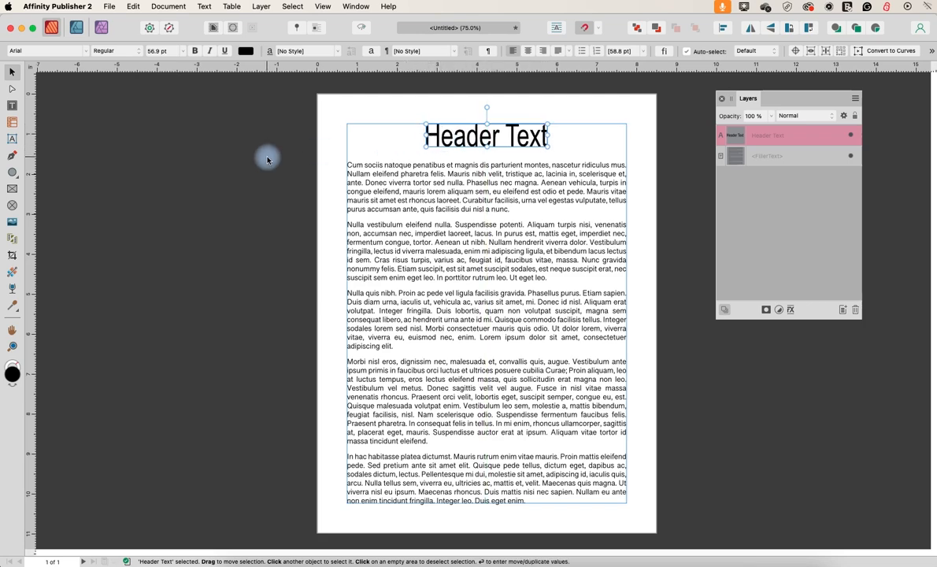
{"action": "left_click", "coordinate": [267, 160]}
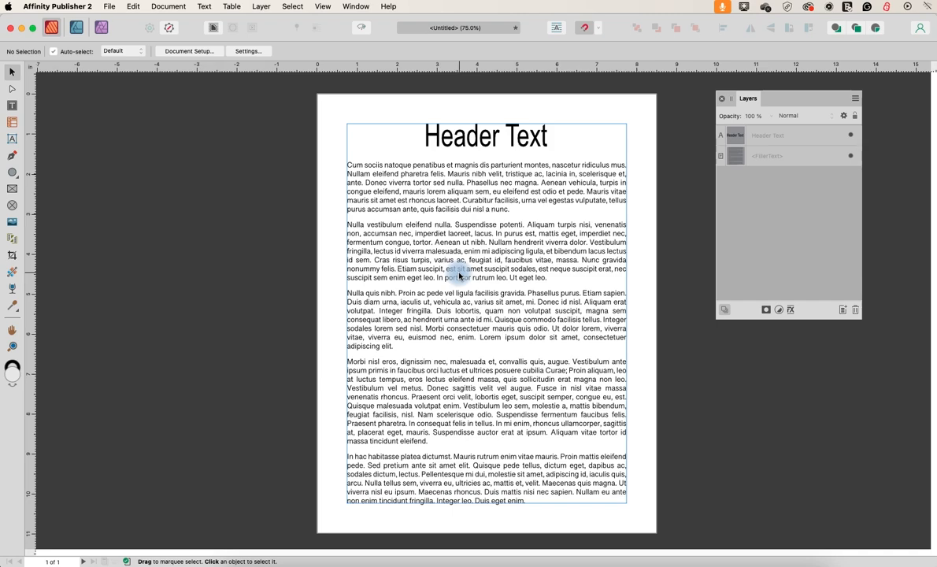
{"action": "mouse_move", "coordinate": [464, 291]}
{"action": "left_mouse_down"}
{"action": "mouse_move", "coordinate": [520, 411]}
{"action": "mouse_move", "coordinate": [451, 380]}
{"action": "mouse_move", "coordinate": [479, 293]}
{"action": "mouse_move", "coordinate": [477, 269]}
{"action": "mouse_move", "coordinate": [477, 286]}
{"action": "left_mouse_up"}
{"action": "left_click", "coordinate": [465, 147]}
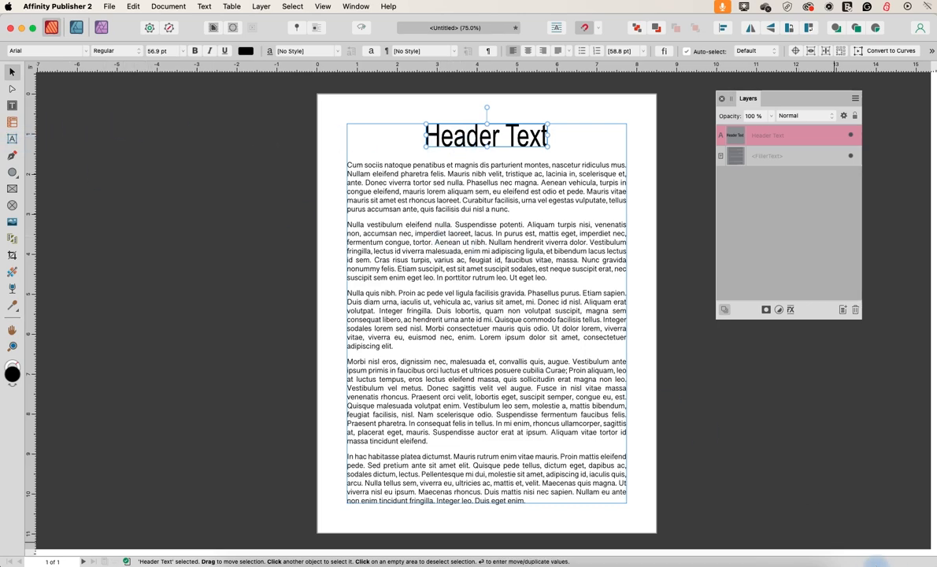
- Color all of the Header Text green using HSL sliders set to H 123, S 52 and L 58
{"action": "left_click", "coordinate": [874, 551]}
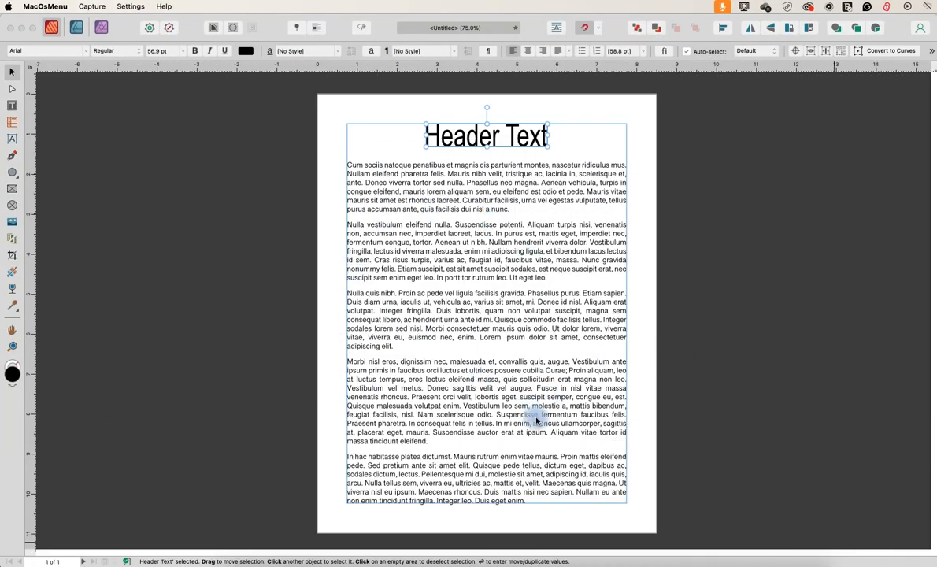
{"action": "left_click", "coordinate": [460, 138]}
{"action": "double_click", "coordinate": [459, 137]}
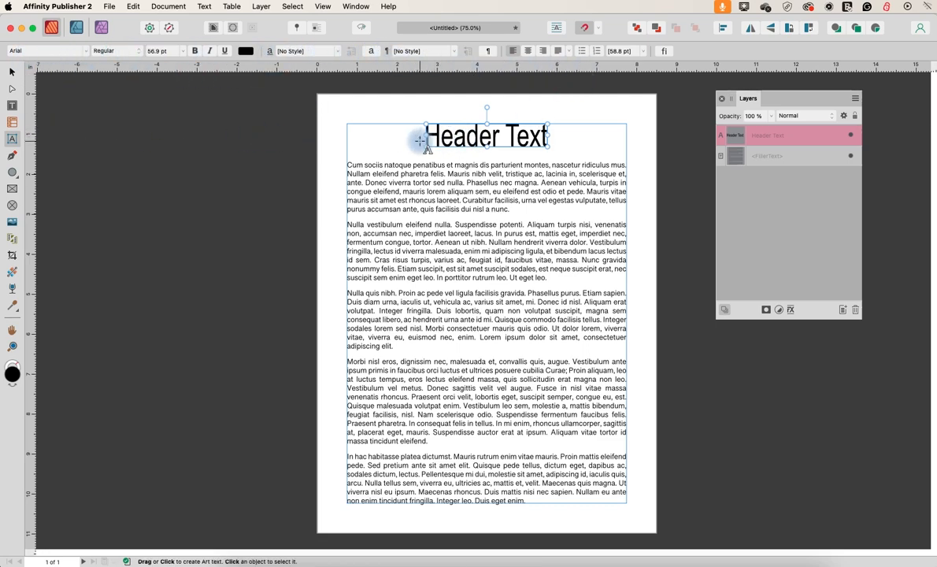
{"action": "left_click_drag", "start_coordinate": [429, 137], "coordinate": [546, 142]}
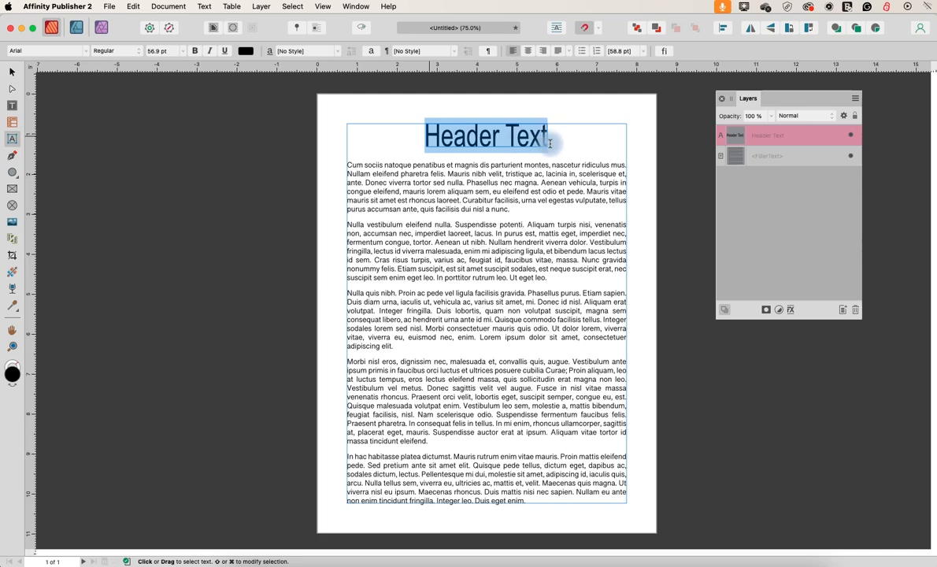
{"action": "key", "text": "Escape"}
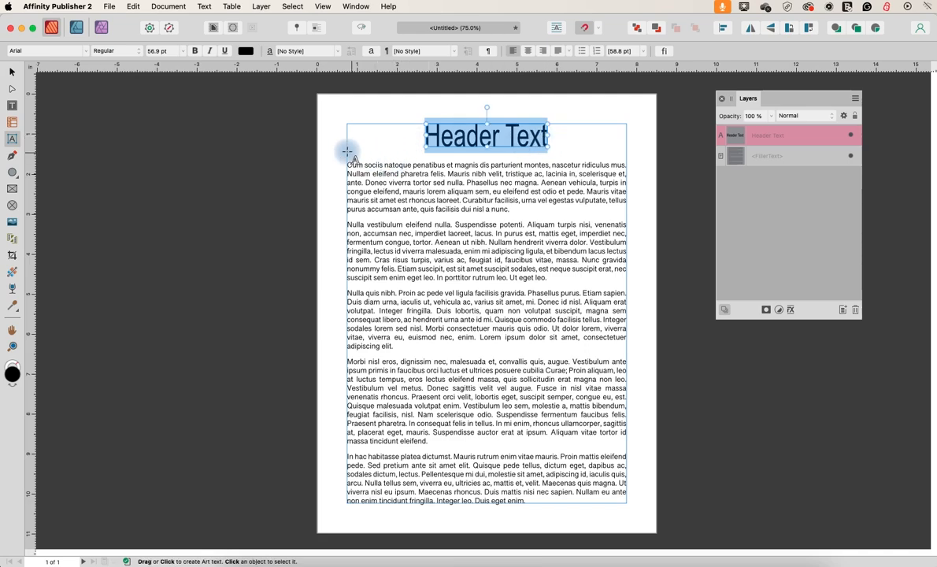
{"action": "left_click", "coordinate": [246, 52]}
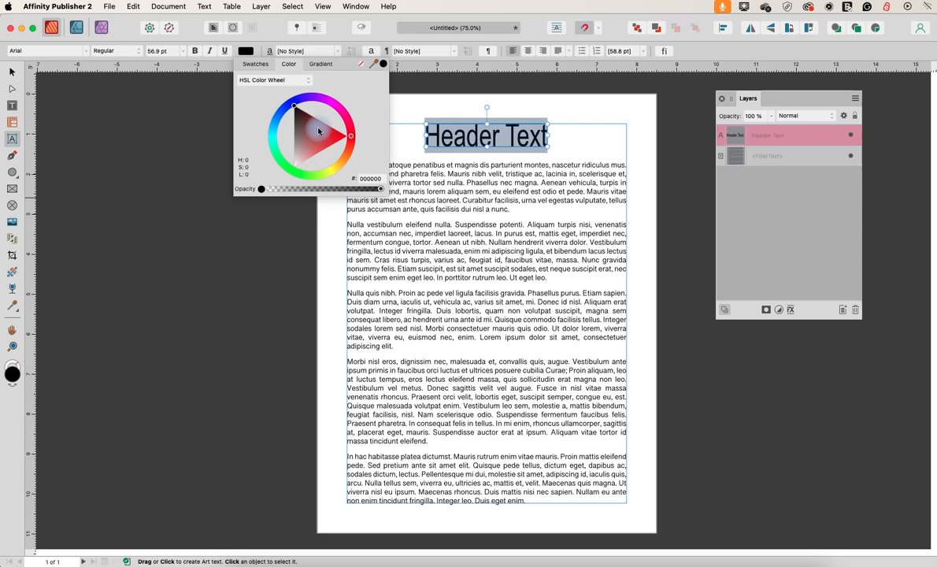
{"action": "left_click", "coordinate": [308, 82]}
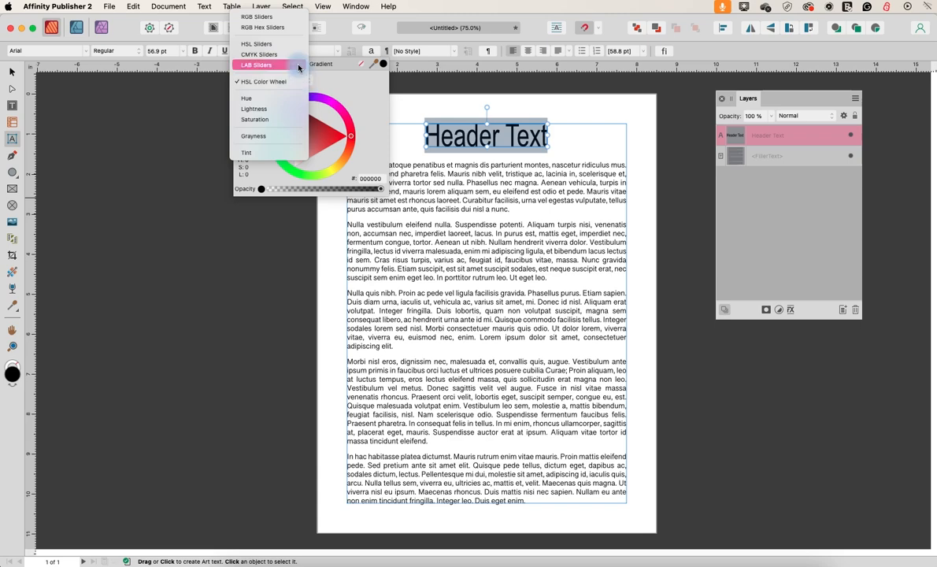
{"action": "left_click", "coordinate": [261, 47]}
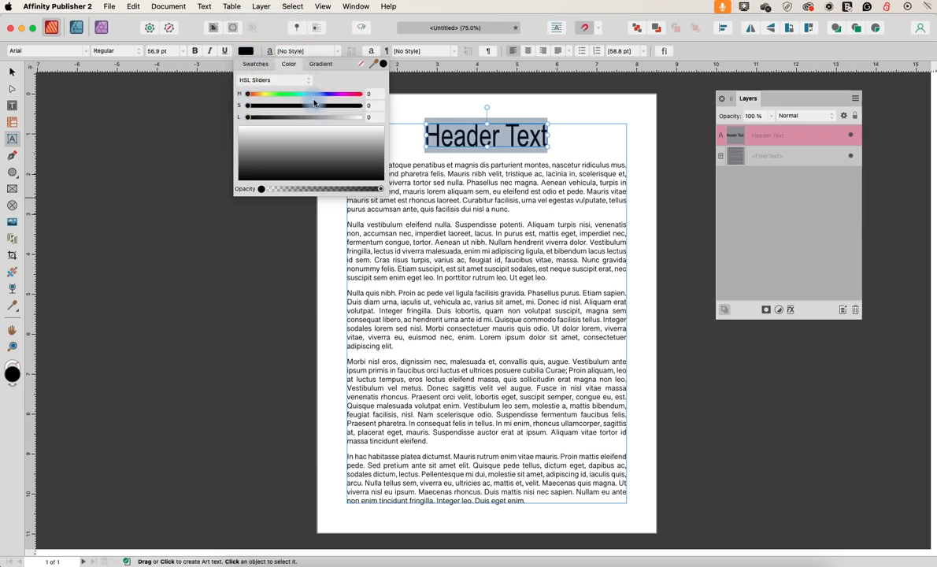
{"action": "left_click_drag", "start_coordinate": [247, 94], "coordinate": [283, 96]}
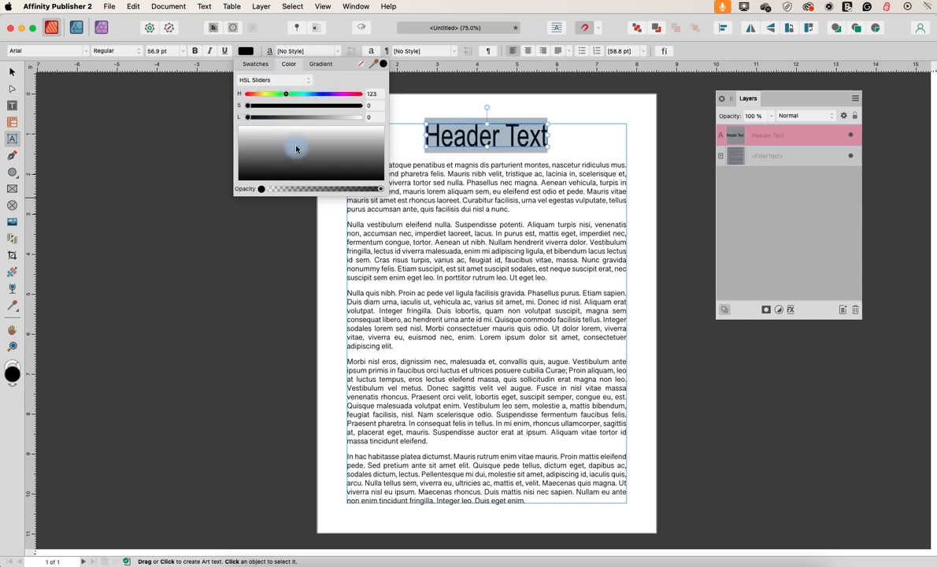
{"action": "left_click_drag", "start_coordinate": [249, 106], "coordinate": [306, 105]}
{"action": "left_click_drag", "start_coordinate": [244, 117], "coordinate": [312, 117]}
- View the color as RGB sliders, then recolor the Header Text magenta (C34C9E) with the HSL Color Wheel
{"action": "left_click", "coordinate": [298, 77]}
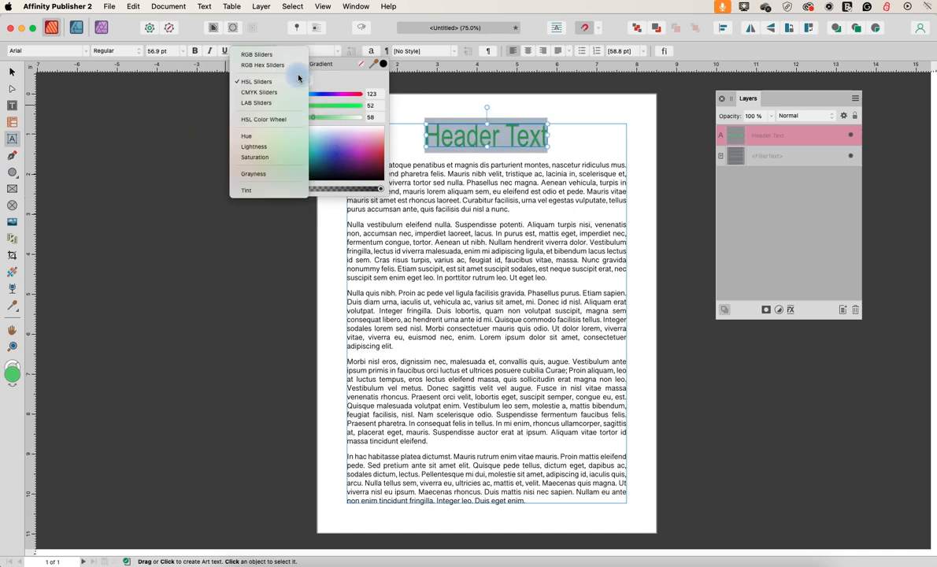
{"action": "left_click", "coordinate": [256, 53]}
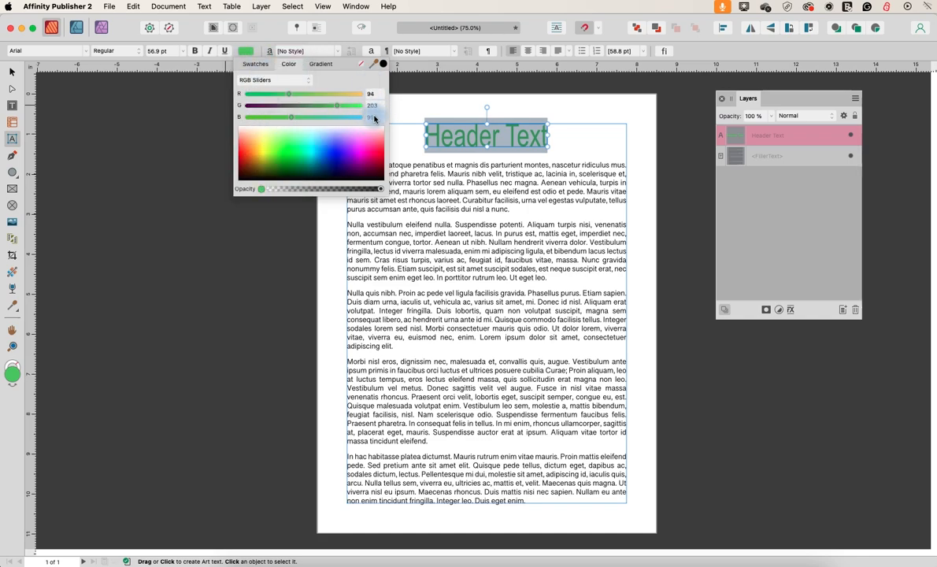
{"action": "left_click", "coordinate": [277, 79]}
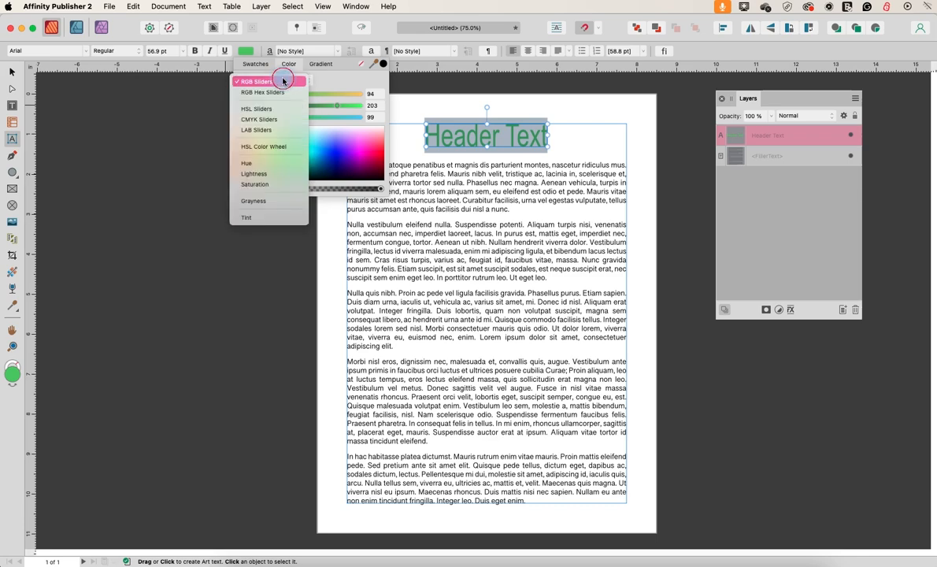
{"action": "left_click", "coordinate": [261, 146]}
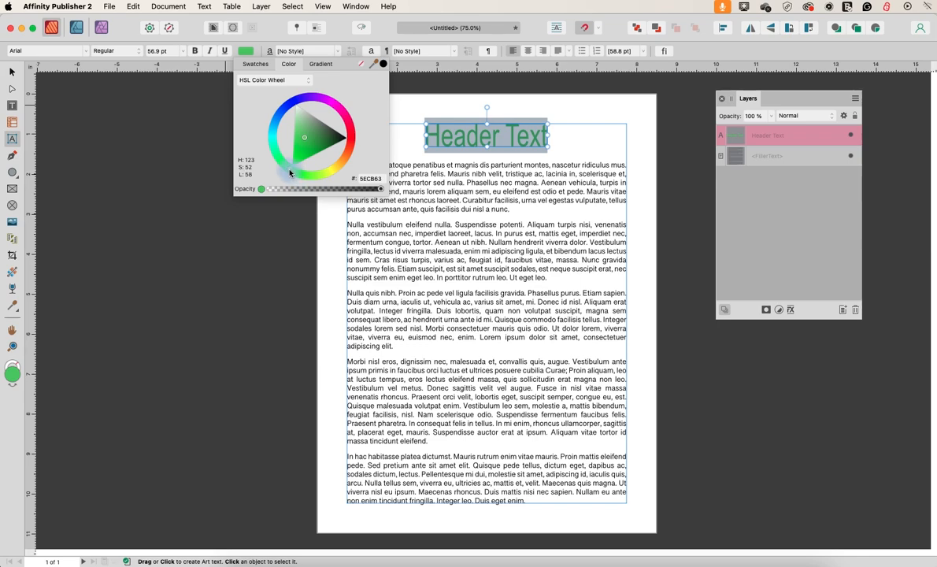
{"action": "left_click_drag", "start_coordinate": [290, 173], "coordinate": [341, 110]}
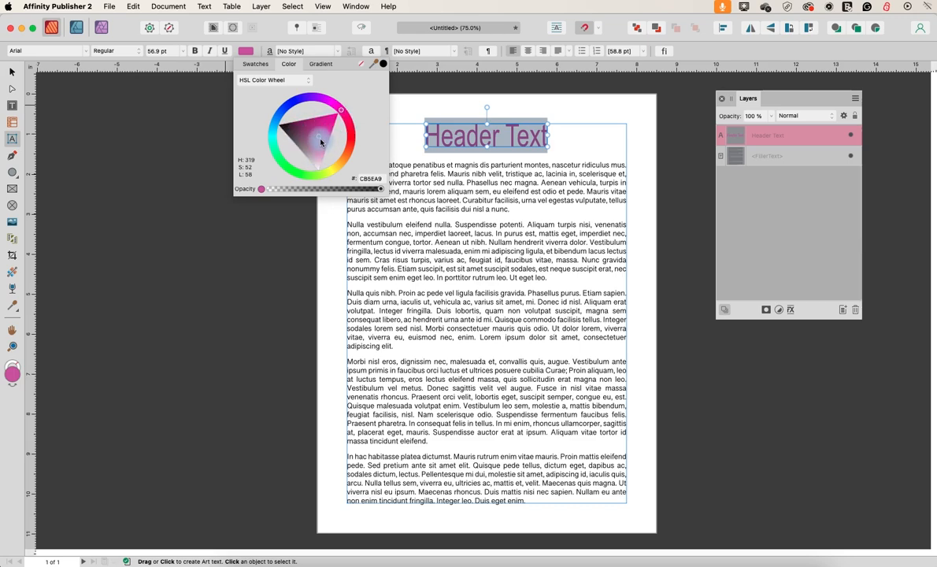
{"action": "mouse_move", "coordinate": [319, 139]}
{"action": "left_mouse_down"}
{"action": "mouse_move", "coordinate": [315, 114]}
{"action": "mouse_move", "coordinate": [274, 122]}
{"action": "mouse_move", "coordinate": [318, 160]}
{"action": "mouse_move", "coordinate": [272, 124]}
{"action": "mouse_move", "coordinate": [309, 161]}
{"action": "mouse_move", "coordinate": [283, 126]}
{"action": "mouse_move", "coordinate": [307, 136]}
{"action": "mouse_move", "coordinate": [338, 118]}
{"action": "mouse_move", "coordinate": [307, 118]}
{"action": "mouse_move", "coordinate": [321, 134]}
{"action": "mouse_move", "coordinate": [277, 118]}
{"action": "mouse_move", "coordinate": [318, 133]}
{"action": "left_mouse_up"}
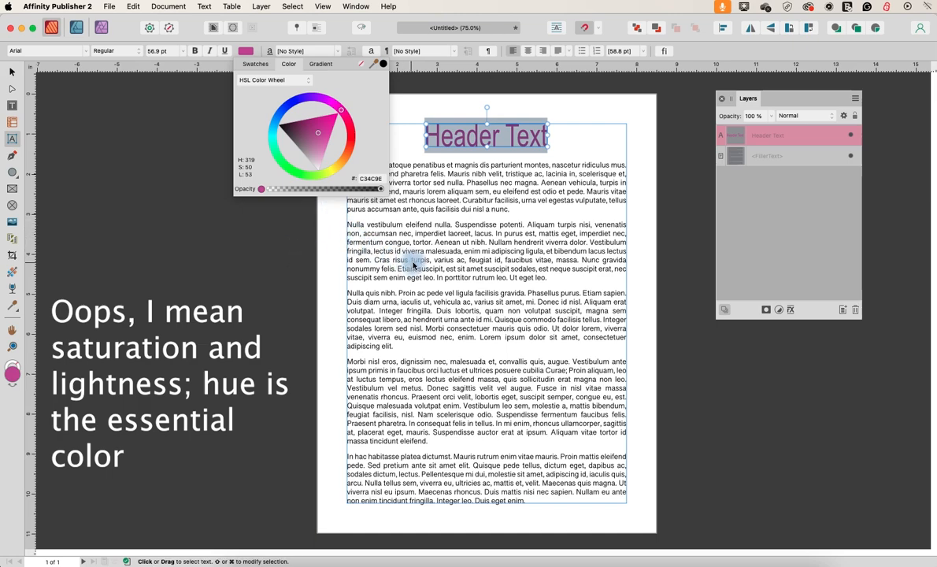
- Browse the Grays and Colors swatch palettes and apply the recent light gray swatch to the Header Text
{"action": "left_click", "coordinate": [255, 64]}
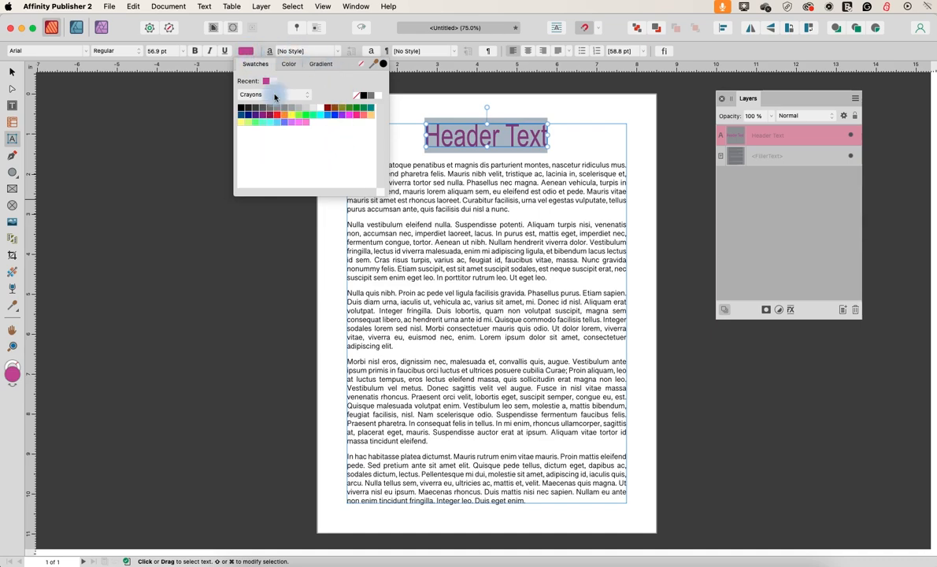
{"action": "left_click", "coordinate": [283, 95]}
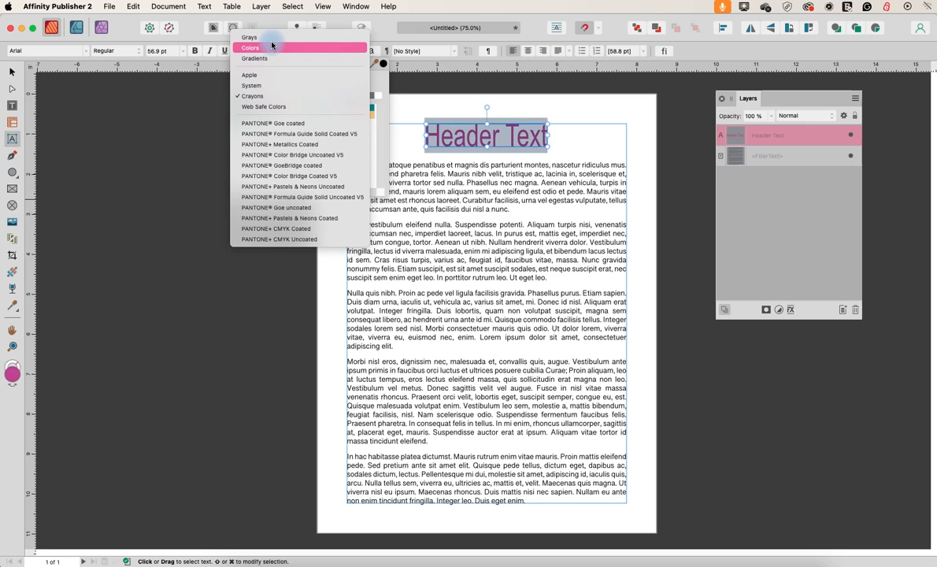
{"action": "left_click", "coordinate": [247, 37]}
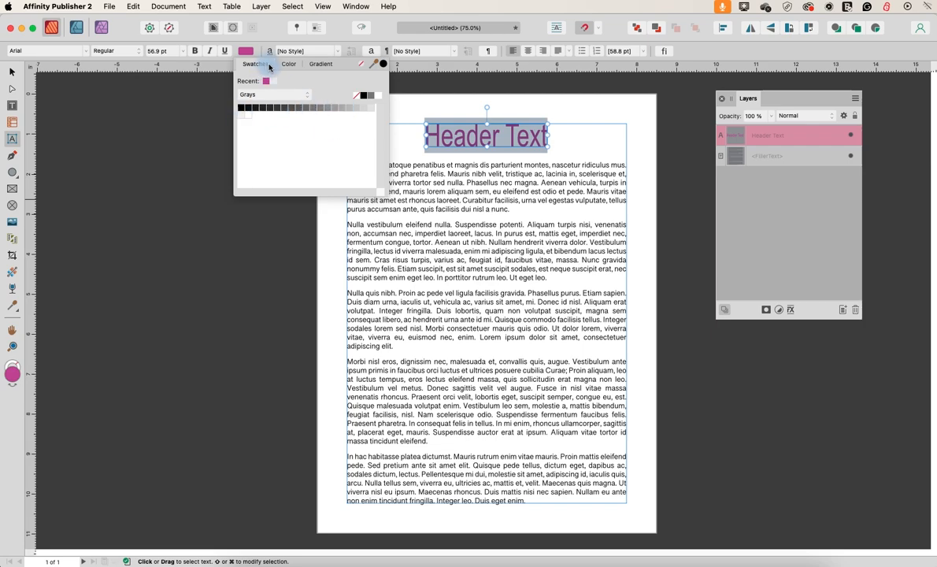
{"action": "left_click", "coordinate": [249, 95]}
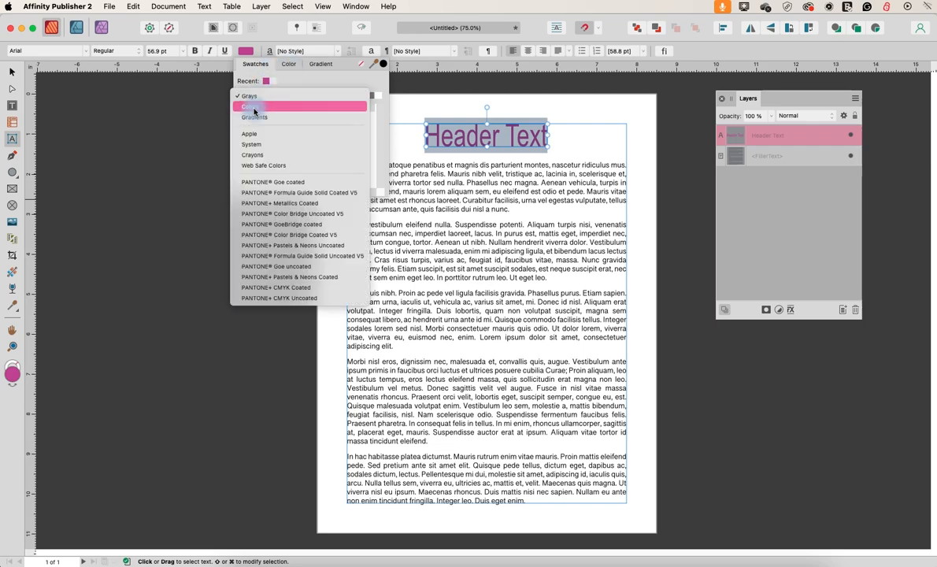
{"action": "left_click", "coordinate": [253, 110]}
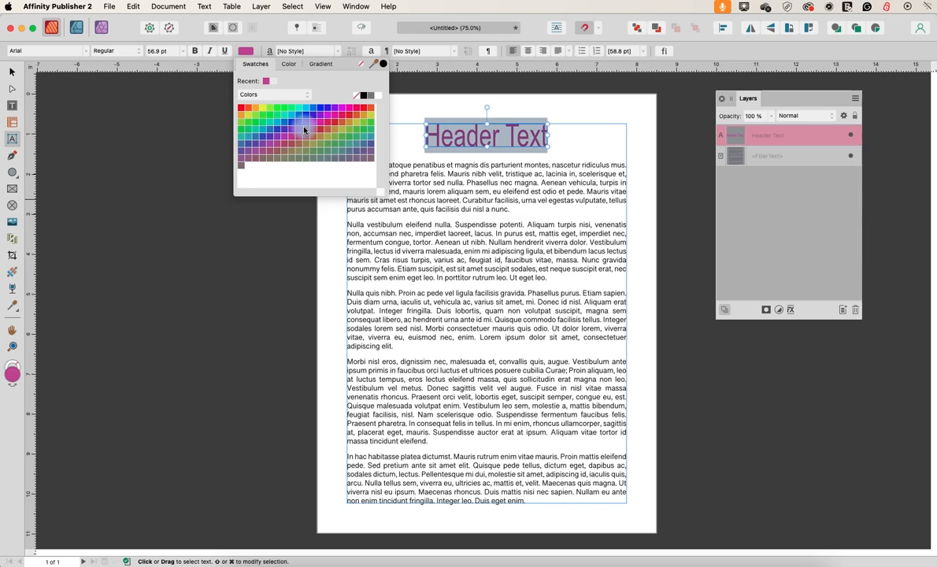
{"action": "left_click", "coordinate": [304, 130]}
{"action": "left_click", "coordinate": [273, 85]}
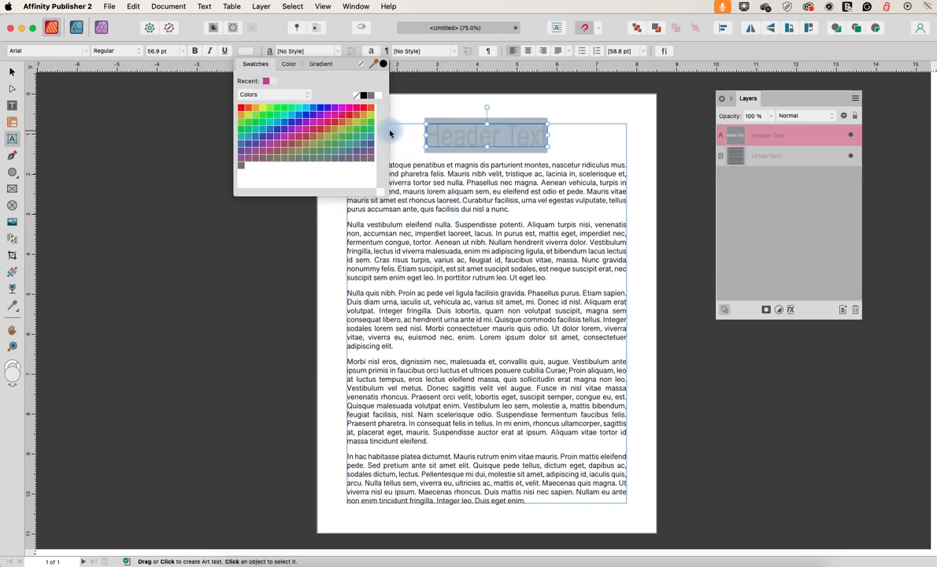
- Recolor all of the Header Text with the recently used magenta swatch
{"action": "left_click", "coordinate": [393, 132]}
{"action": "left_click", "coordinate": [483, 109]}
{"action": "left_click", "coordinate": [443, 135]}
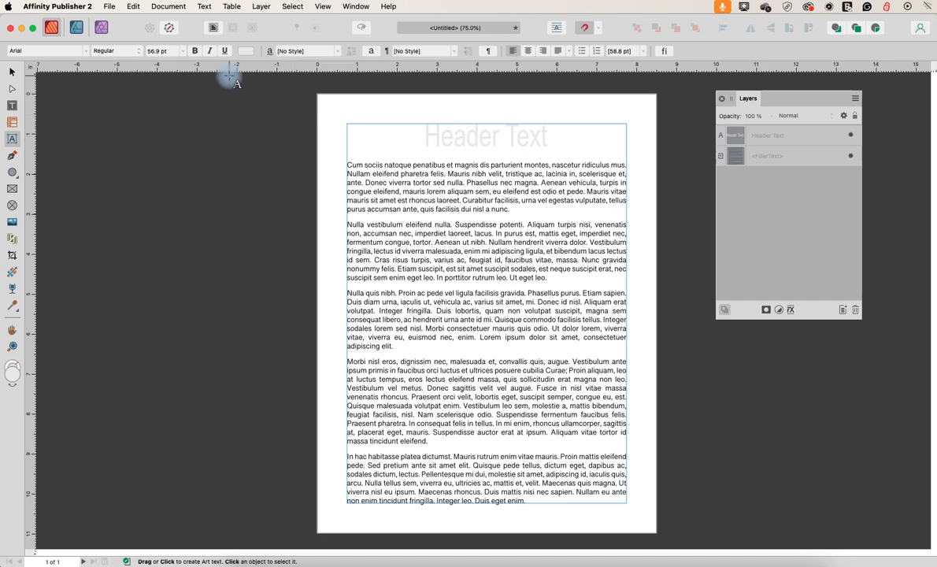
{"action": "left_click", "coordinate": [245, 51]}
{"action": "left_click", "coordinate": [263, 81]}
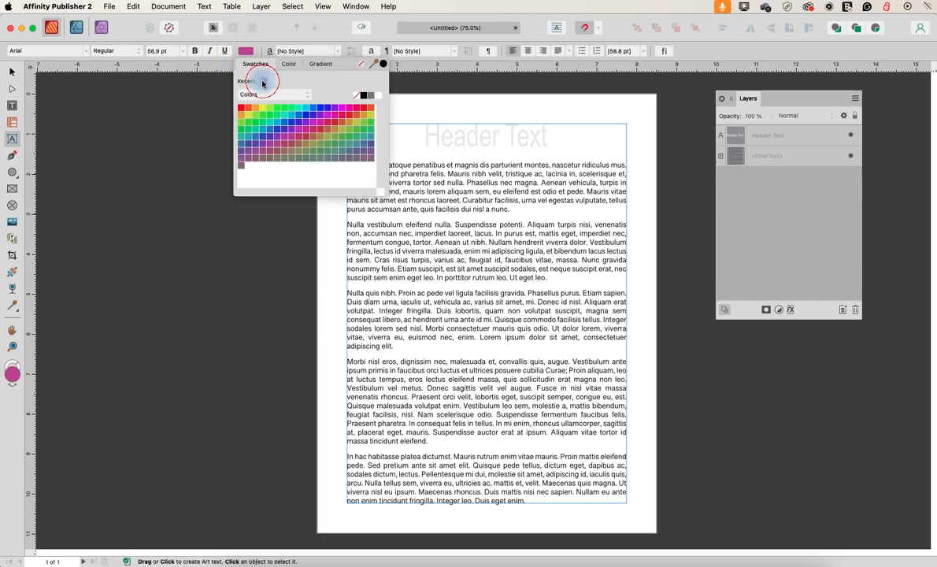
{"action": "left_click", "coordinate": [406, 139]}
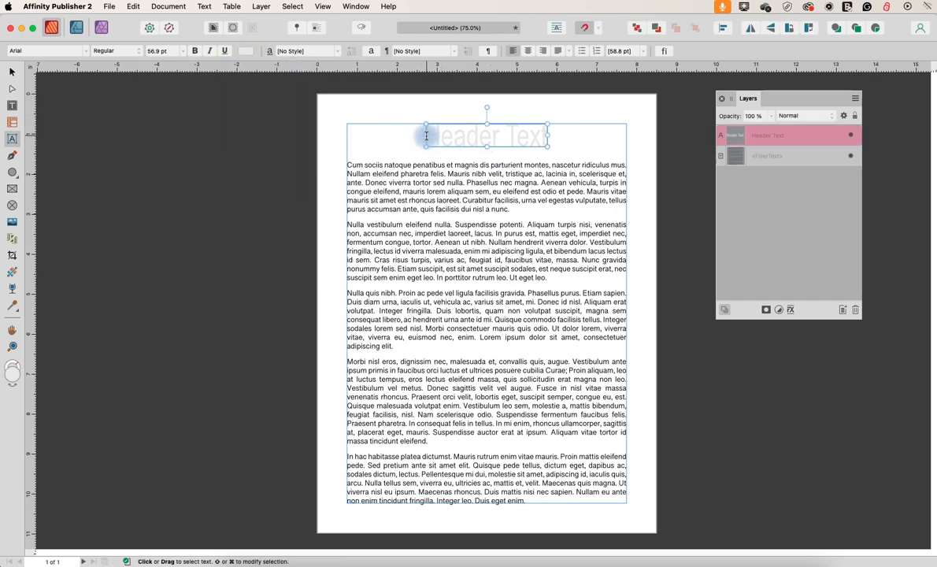
{"action": "triple_click", "coordinate": [427, 137]}
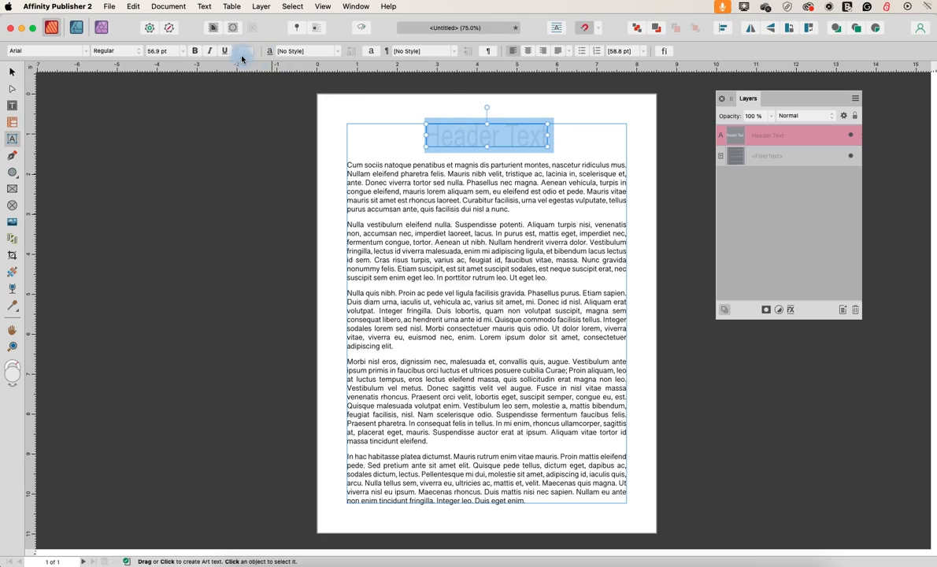
{"action": "left_click", "coordinate": [245, 52]}
{"action": "left_click", "coordinate": [264, 82]}
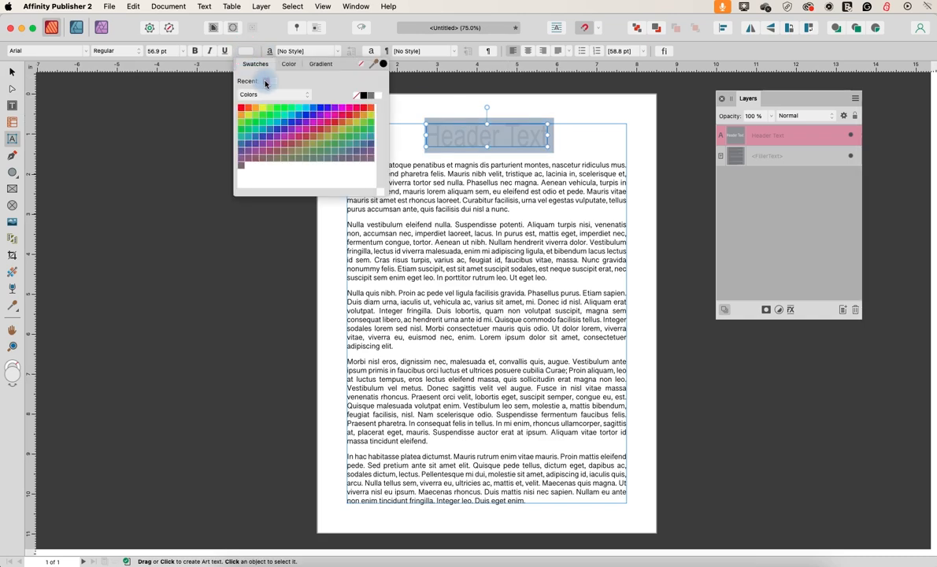
{"action": "left_click", "coordinate": [414, 103]}
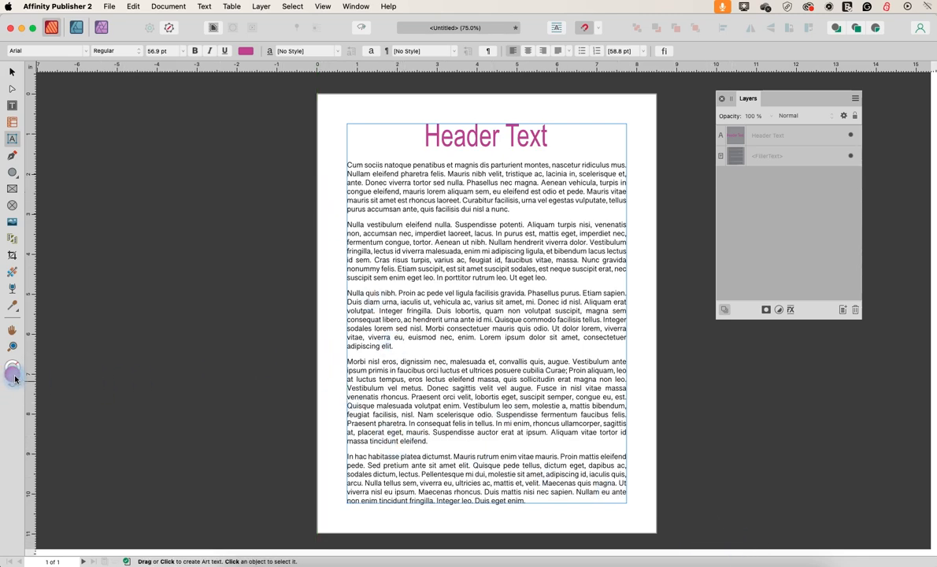
- Recolor the whole Header Text a muted violet-blue using the spectrum in the Color Chooser, and deselect it
{"action": "left_click", "coordinate": [455, 137]}
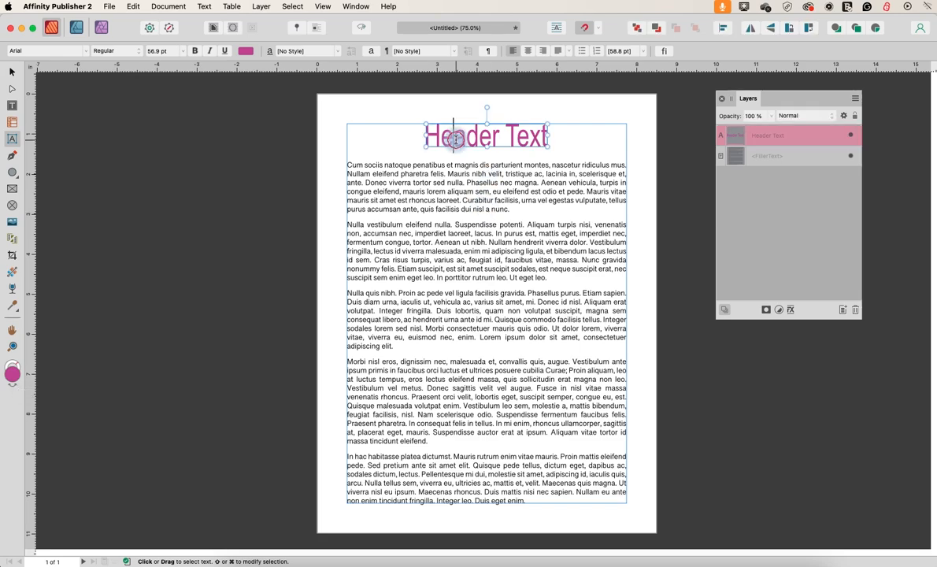
{"action": "left_click_drag", "start_coordinate": [397, 130], "coordinate": [538, 140]}
{"action": "key", "text": "Escape"}
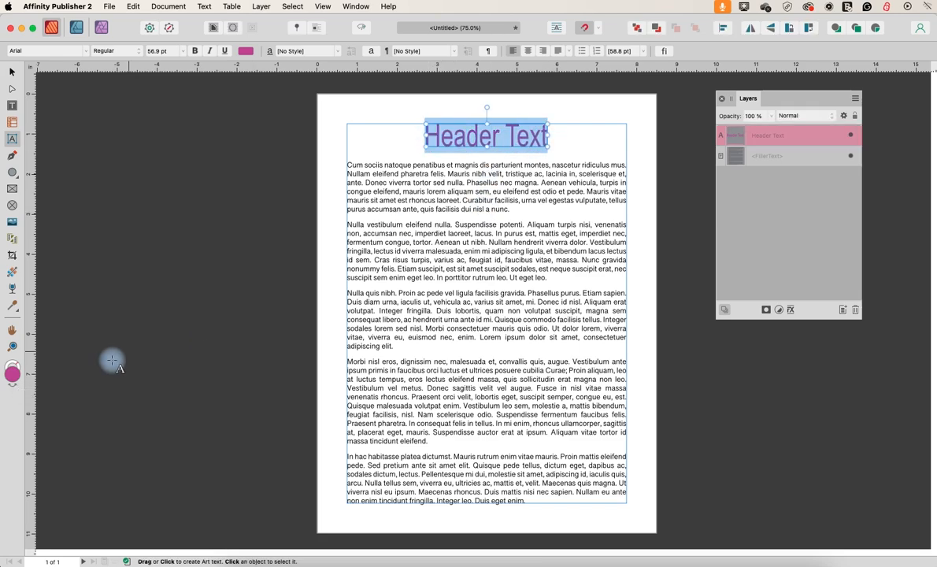
{"action": "double_click", "coordinate": [12, 375]}
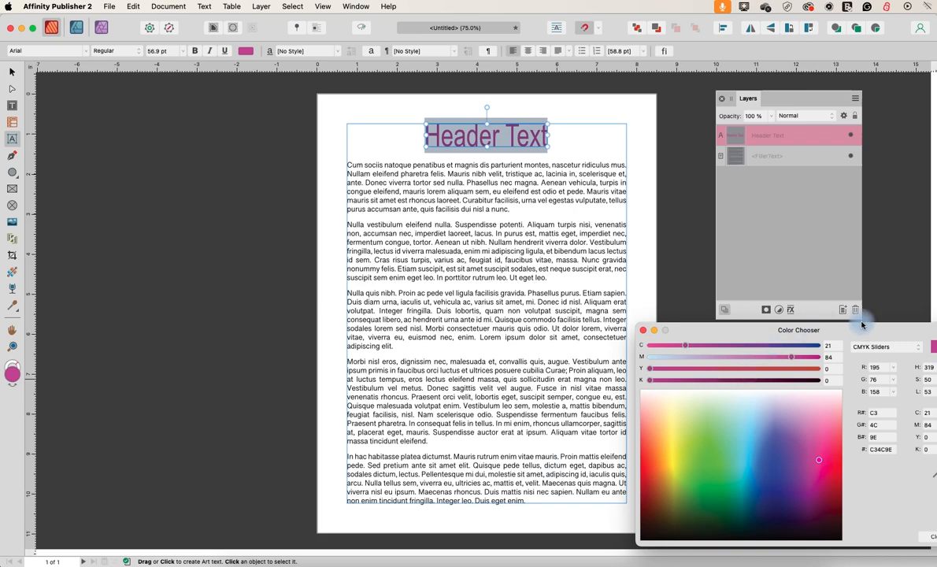
{"action": "left_click_drag", "start_coordinate": [862, 328], "coordinate": [299, 203]}
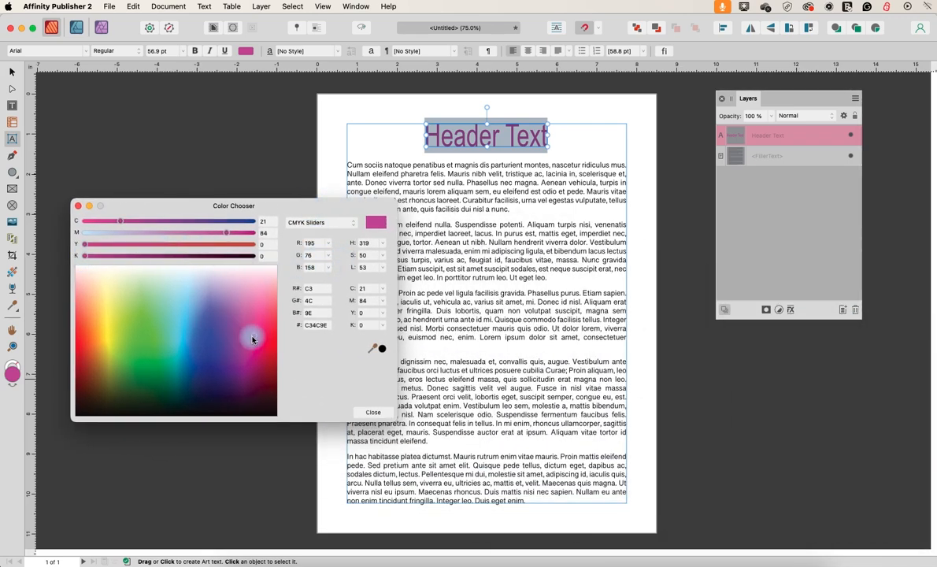
{"action": "mouse_move", "coordinate": [254, 336]}
{"action": "left_mouse_down"}
{"action": "mouse_move", "coordinate": [242, 293]}
{"action": "mouse_move", "coordinate": [256, 299]}
{"action": "mouse_move", "coordinate": [256, 312]}
{"action": "mouse_move", "coordinate": [251, 298]}
{"action": "mouse_move", "coordinate": [214, 309]}
{"action": "left_mouse_up"}
{"action": "left_click", "coordinate": [375, 413]}
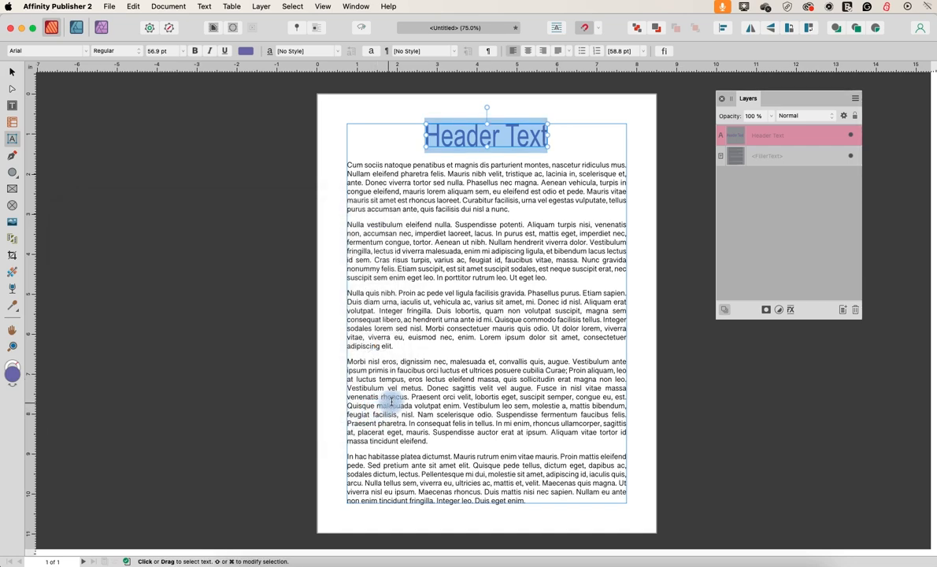
{"action": "left_click", "coordinate": [343, 303]}
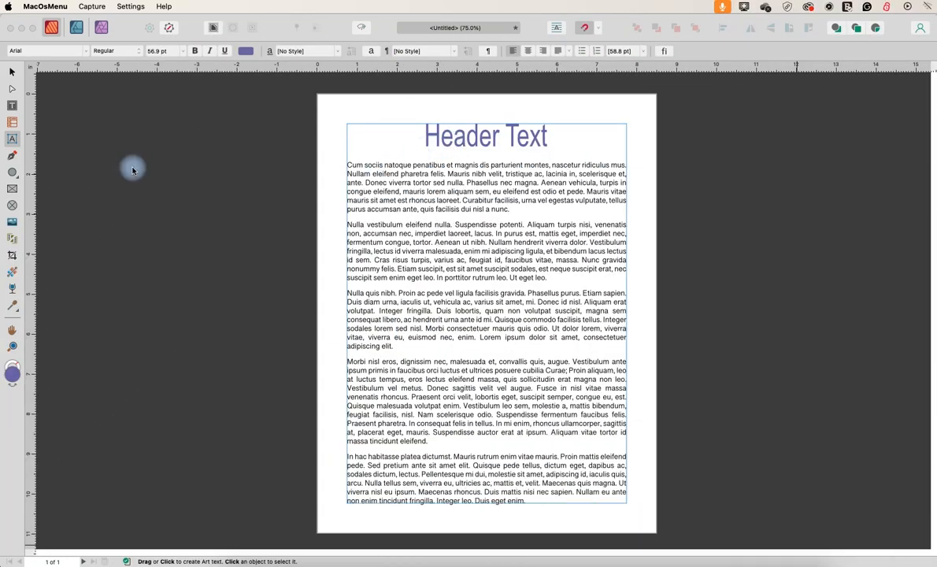
{"action": "left_click", "coordinate": [133, 169]}
{"action": "key", "text": "Escape"}
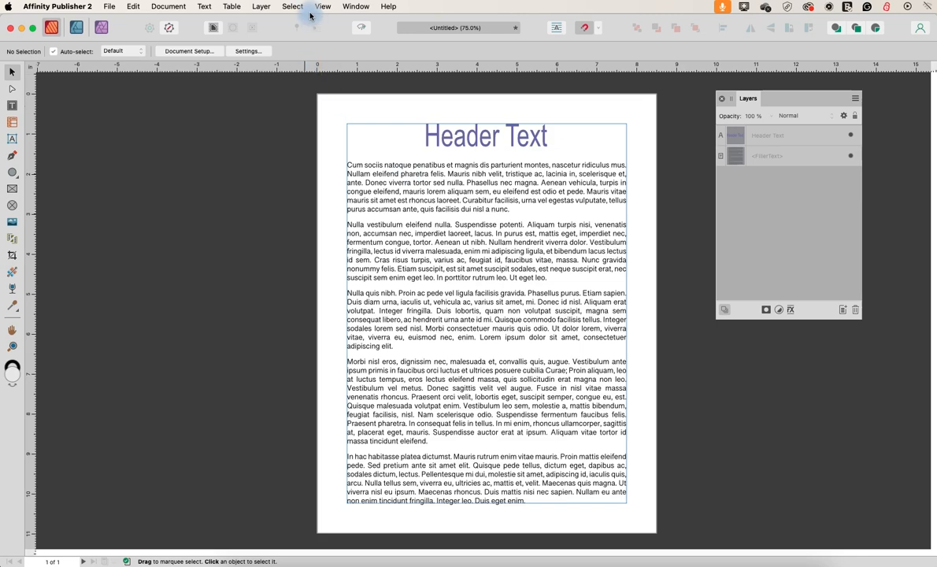
- Show the Pages panel grouped with Layers and lengthen it to give the page thumbnails more room
{"action": "left_click", "coordinate": [355, 8]}
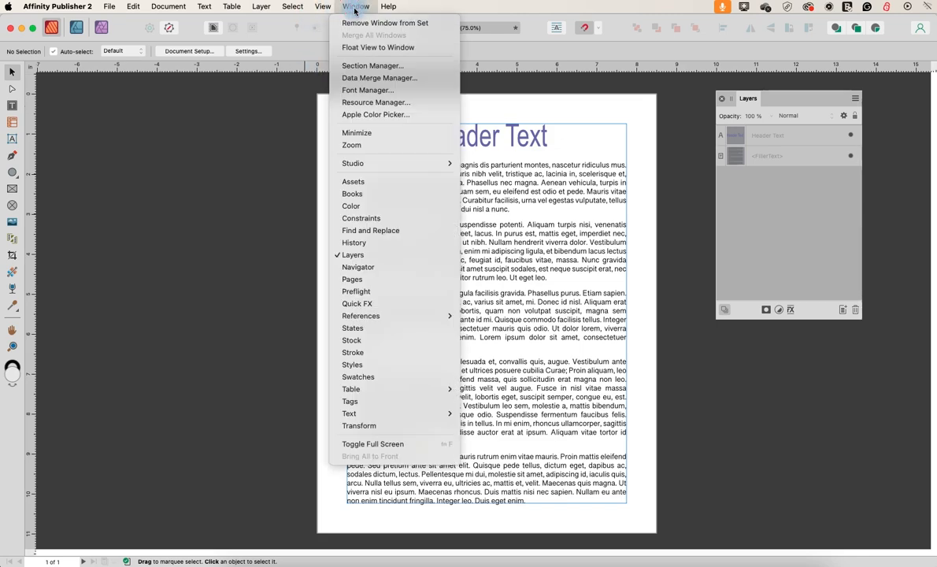
{"action": "left_click", "coordinate": [355, 280]}
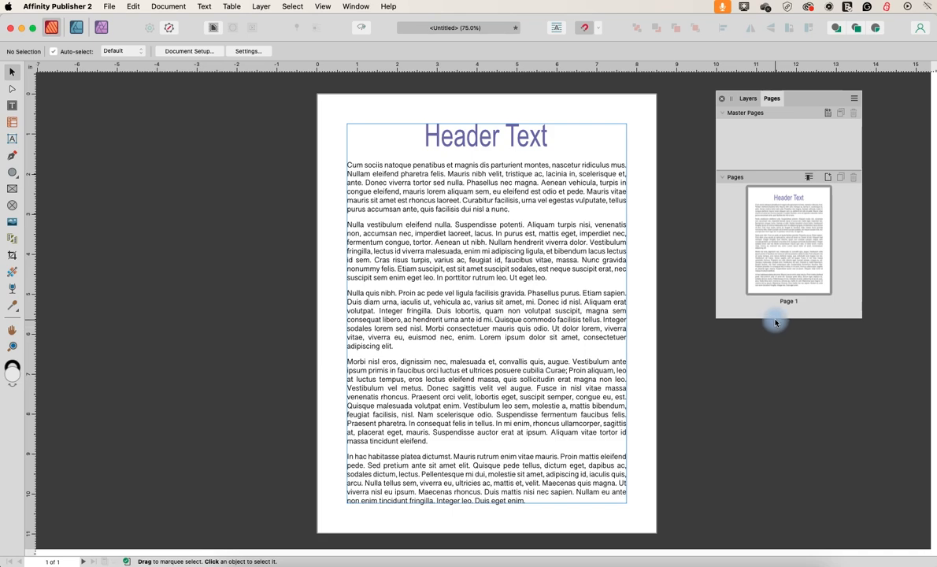
{"action": "left_click_drag", "start_coordinate": [778, 318], "coordinate": [790, 491]}
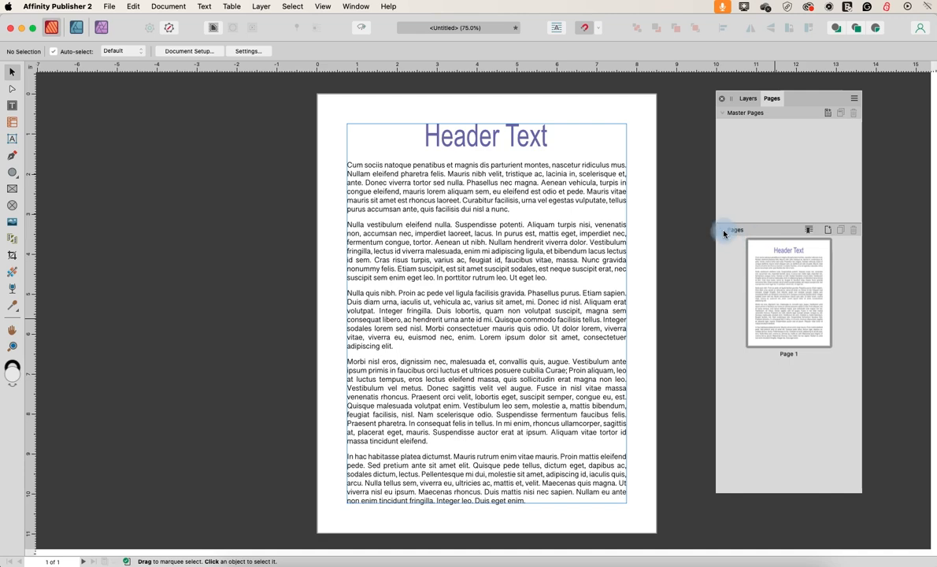
- Add 2 pages after page 1 with no master page
{"action": "left_click", "coordinate": [827, 232]}
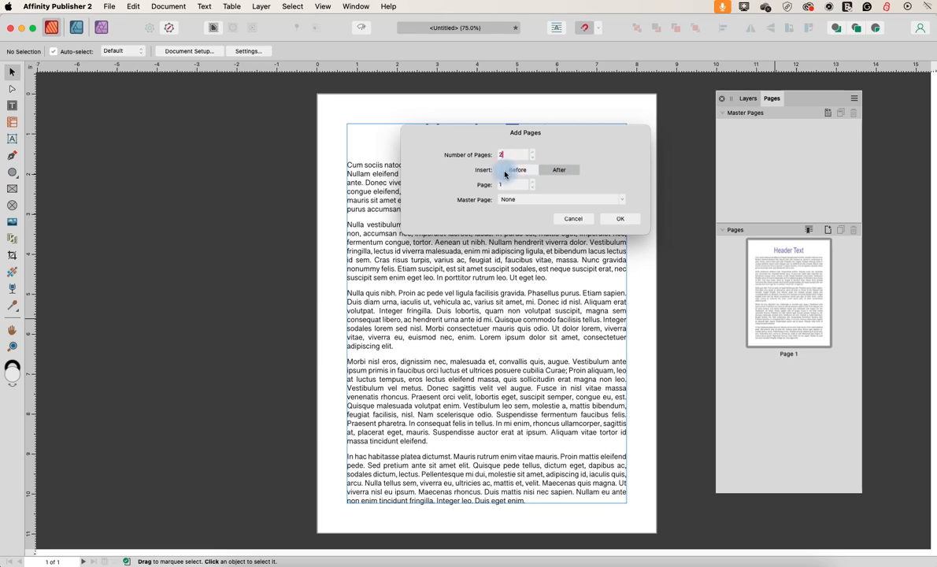
{"action": "left_click", "coordinate": [548, 175]}
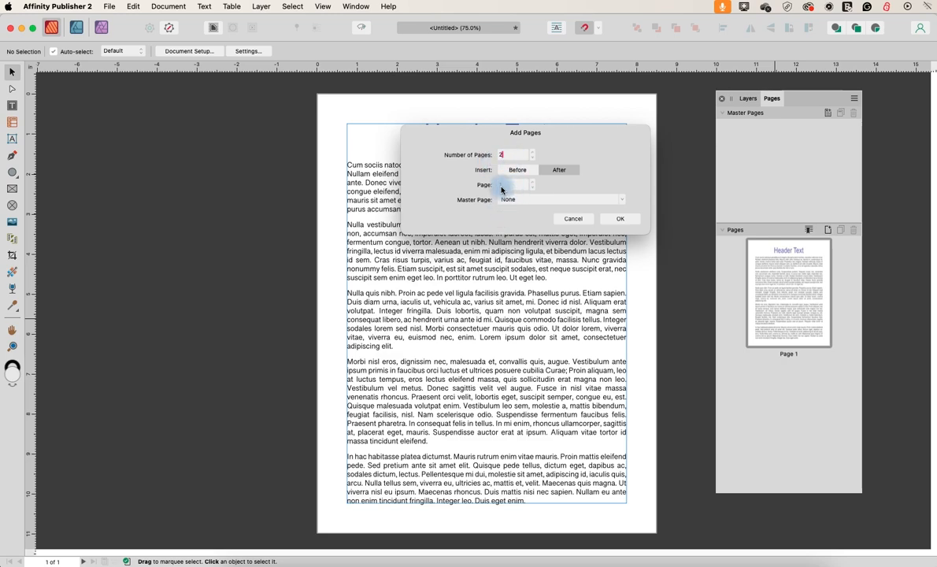
{"action": "left_click", "coordinate": [619, 218]}
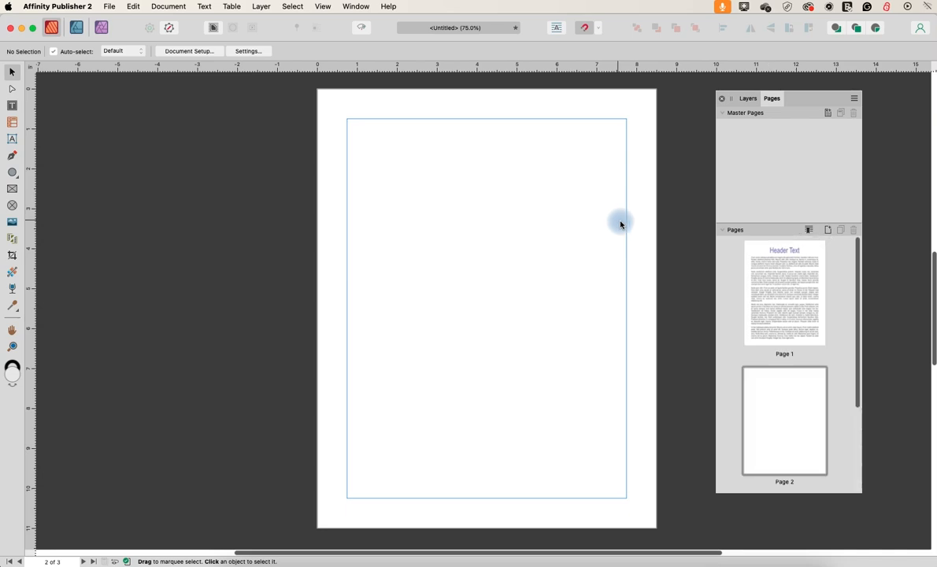
- Browse the page thumbnails and bring the blank page 2 into view
{"action": "scroll", "coordinate": [797, 321], "scroll_direction": "down", "scroll_amount": 5}
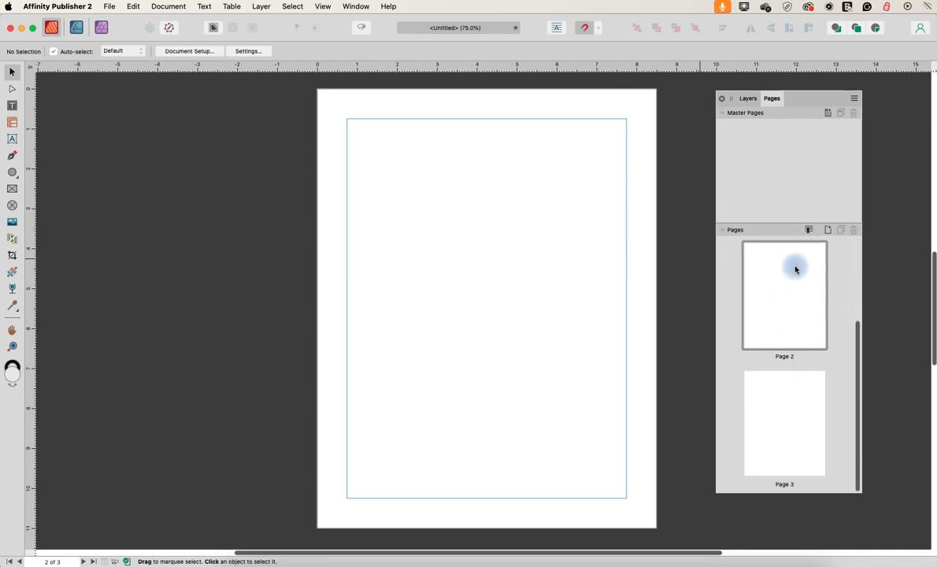
{"action": "left_click_drag", "start_coordinate": [855, 379], "coordinate": [850, 311]}
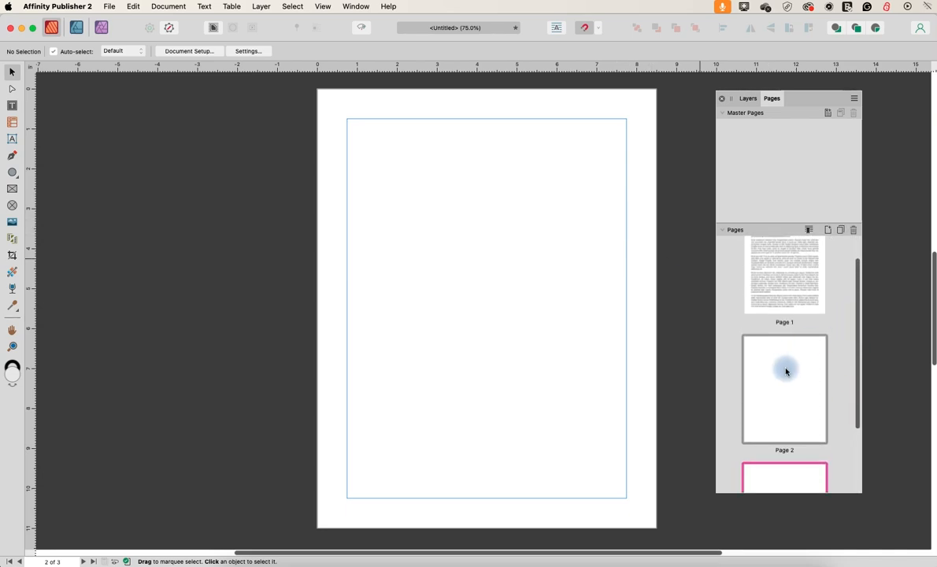
{"action": "left_click", "coordinate": [786, 370]}
{"action": "left_click", "coordinate": [769, 275]}
{"action": "left_click", "coordinate": [773, 417]}
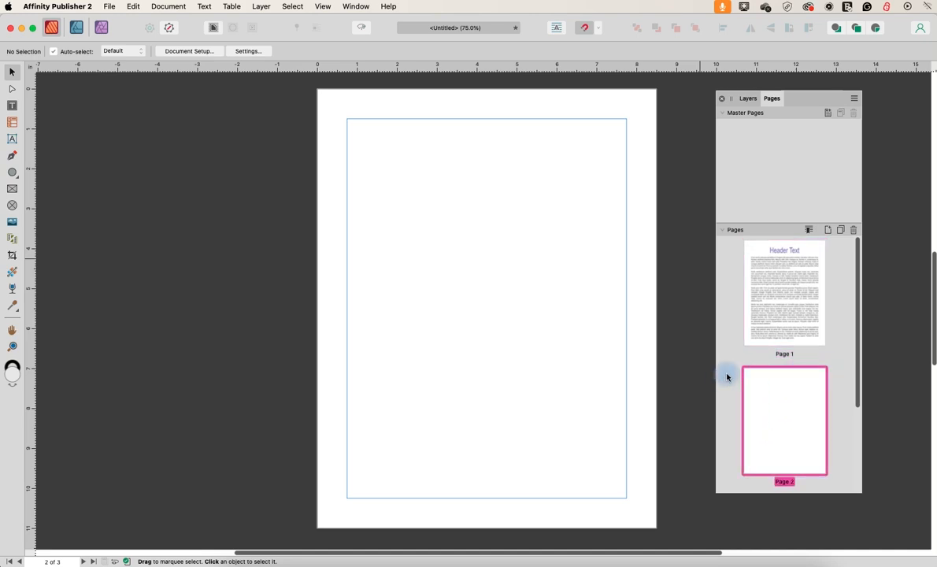
{"action": "double_click", "coordinate": [775, 428]}
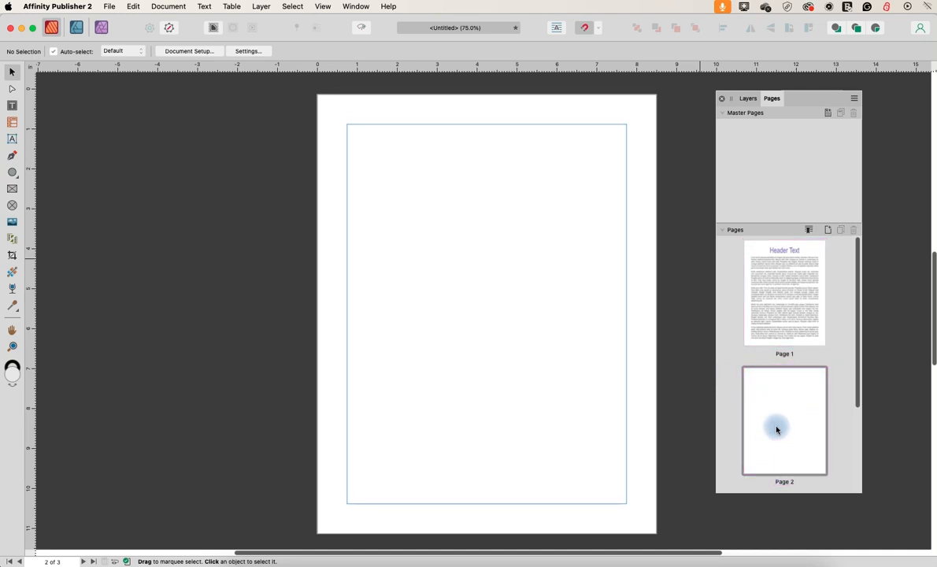
{"action": "double_click", "coordinate": [776, 429]}
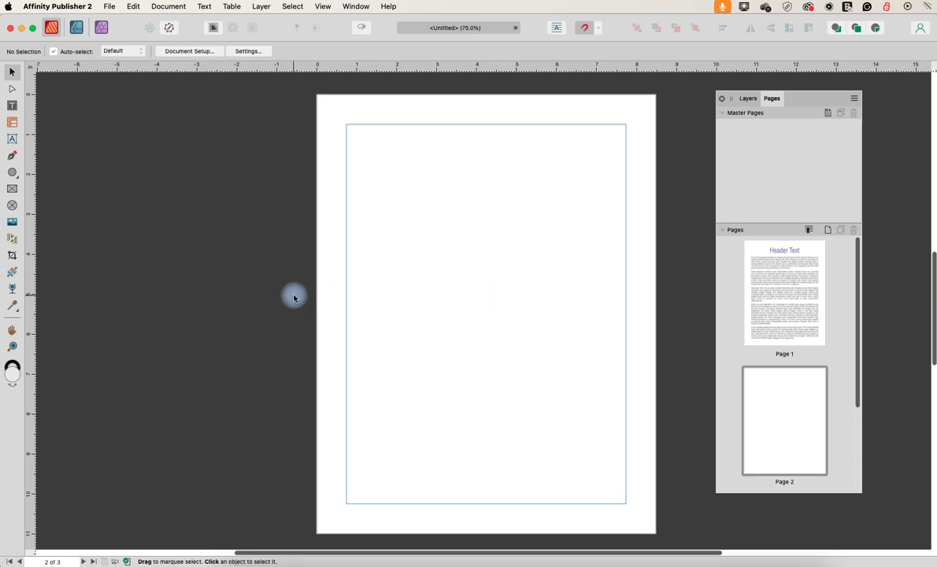
- Place 20230716_145341.jpg from Downloads on page 2 at its default size, and undo the placement
{"action": "left_click", "coordinate": [12, 224]}
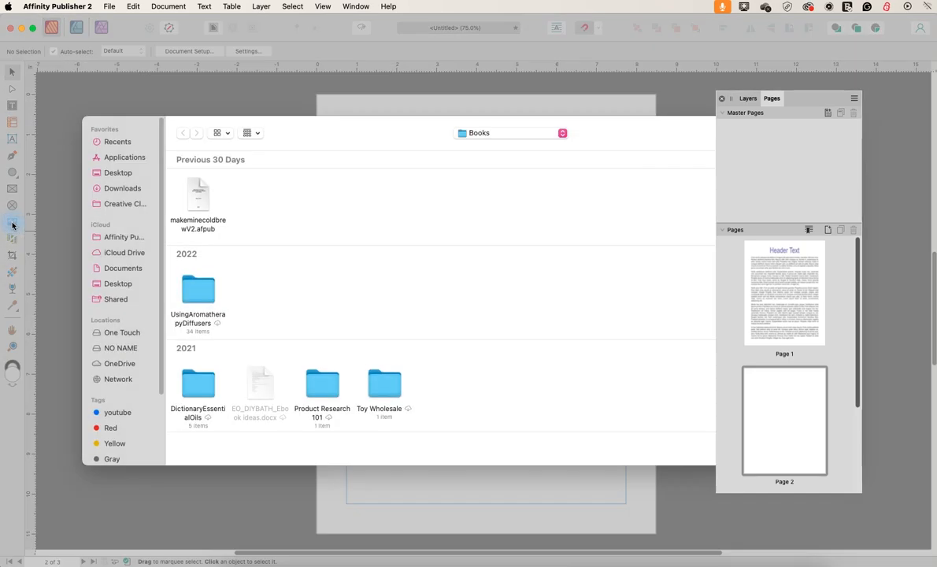
{"action": "left_click", "coordinate": [108, 187]}
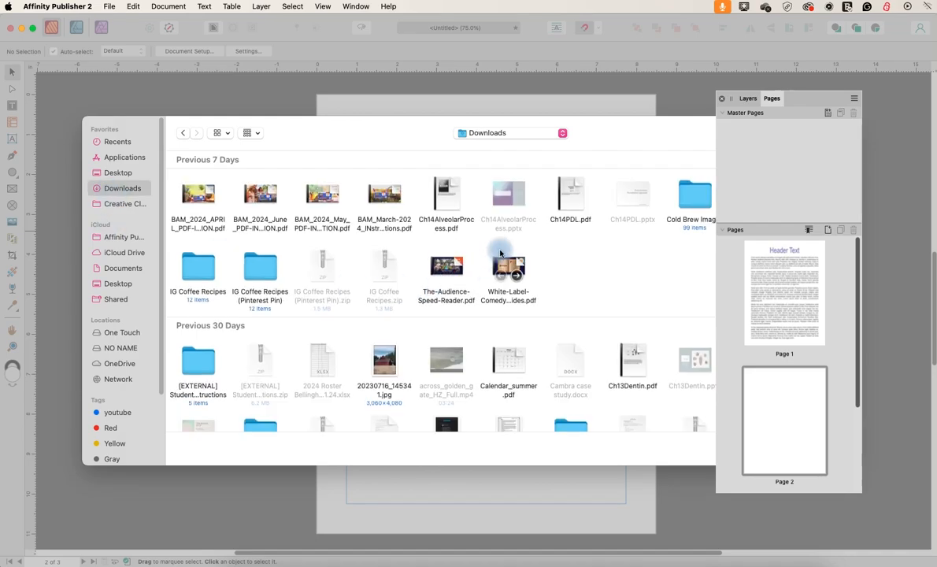
{"action": "scroll", "coordinate": [496, 248], "scroll_direction": "down", "scroll_amount": 3}
{"action": "left_click", "coordinate": [383, 249]}
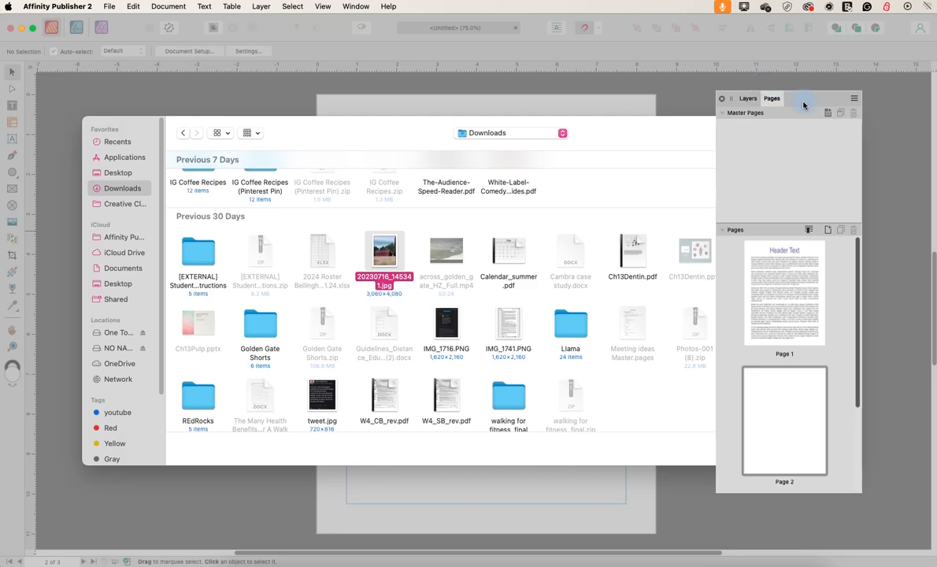
{"action": "left_click_drag", "start_coordinate": [802, 101], "coordinate": [935, 102]}
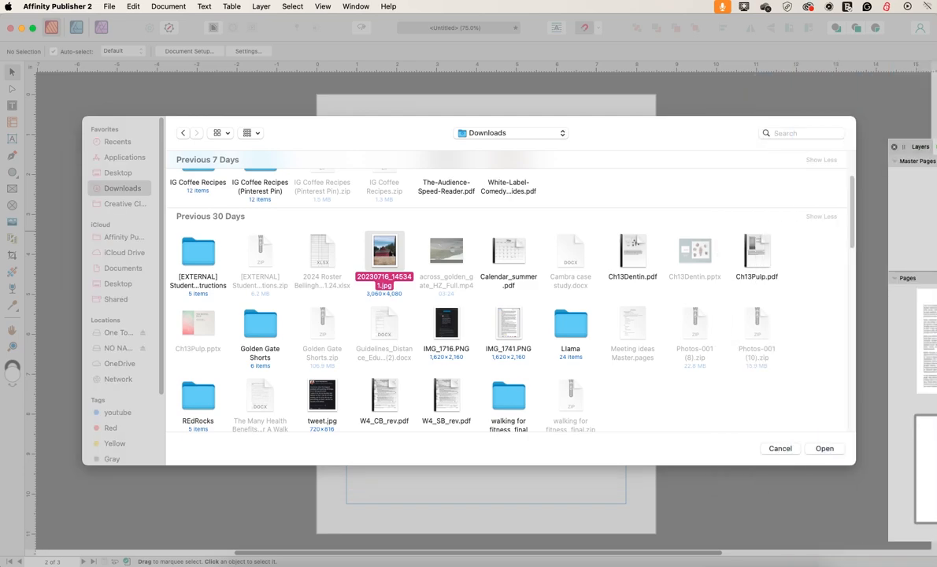
{"action": "left_click", "coordinate": [827, 448]}
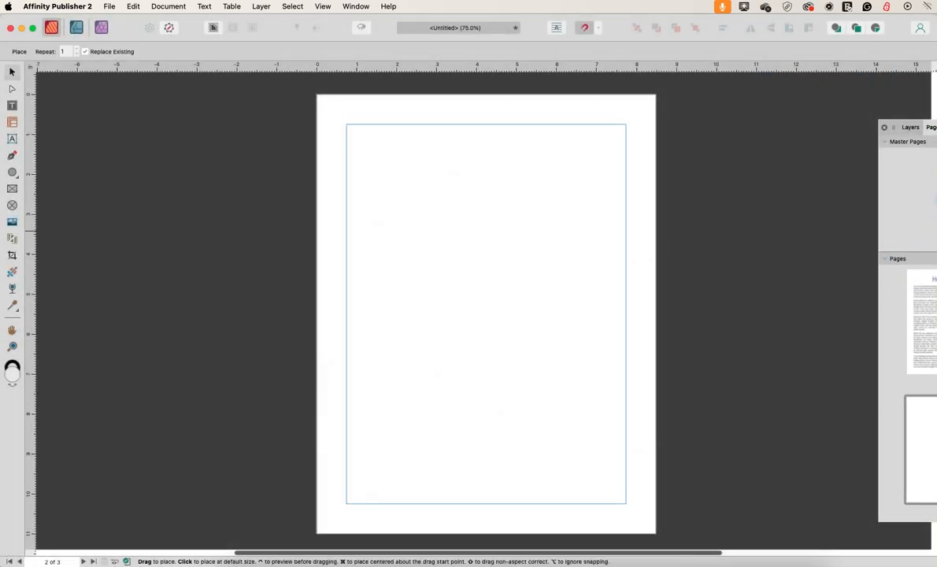
{"action": "left_click_drag", "start_coordinate": [936, 128], "coordinate": [809, 123]}
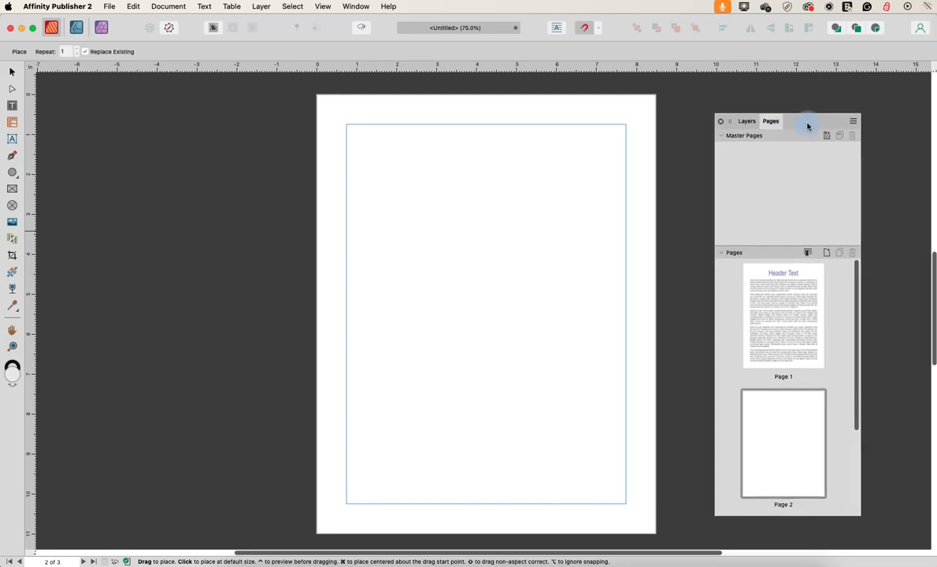
{"action": "left_click", "coordinate": [403, 277]}
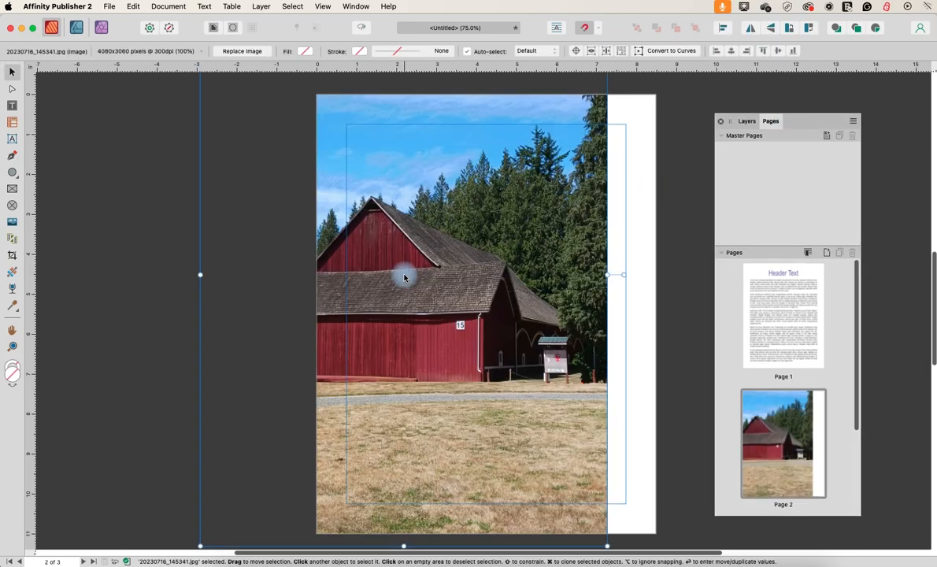
{"action": "key", "text": "super+z"}
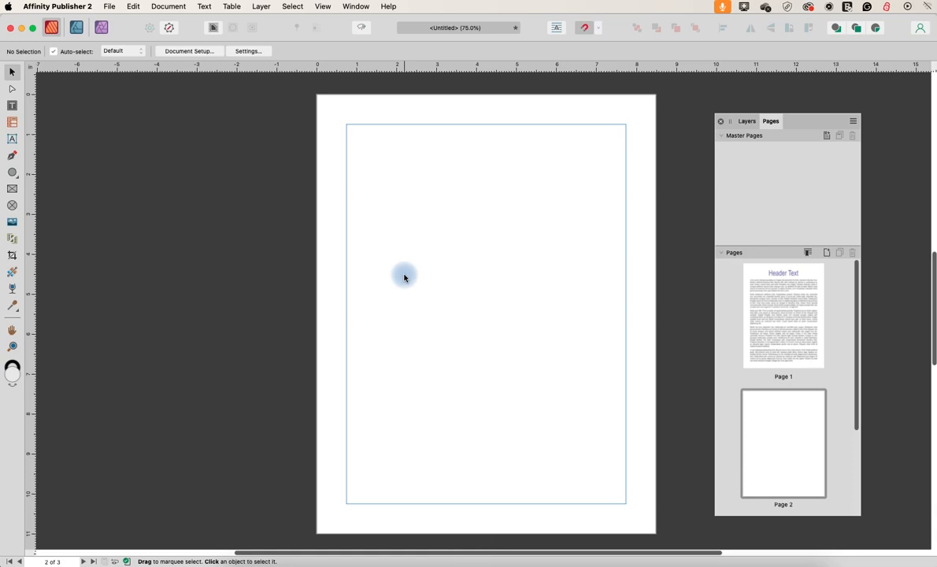
- Place 20230716_145341.jpg from Downloads on page 2 at its default size, docking the Pages panel clear of the file dialog
{"action": "left_click", "coordinate": [12, 221]}
{"action": "left_click", "coordinate": [446, 199]}
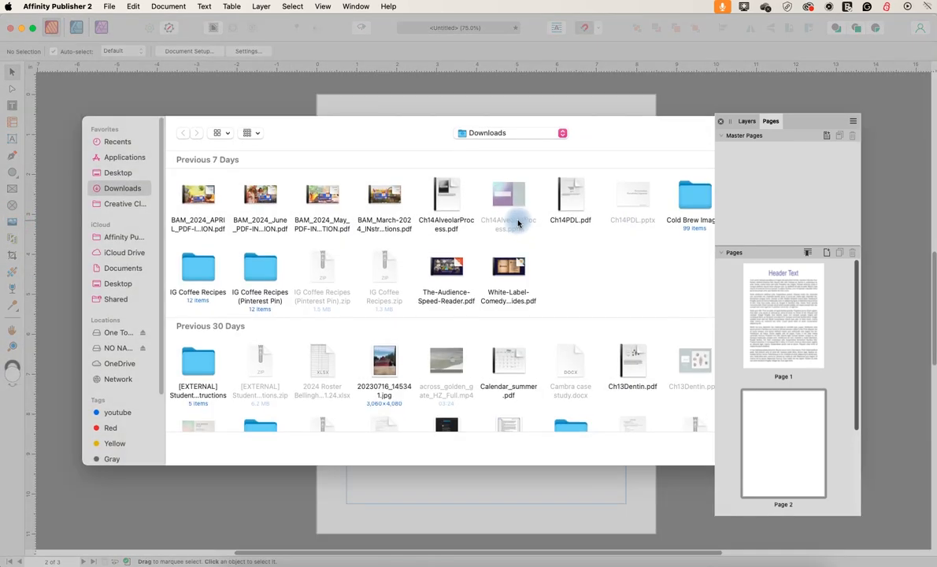
{"action": "left_click", "coordinate": [384, 364]}
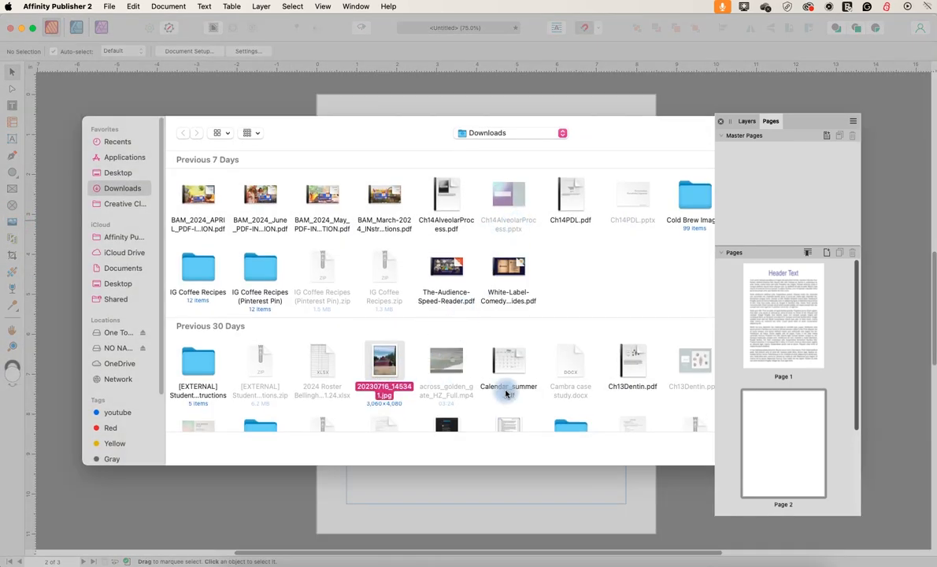
{"action": "left_click_drag", "start_coordinate": [806, 124], "coordinate": [932, 106]}
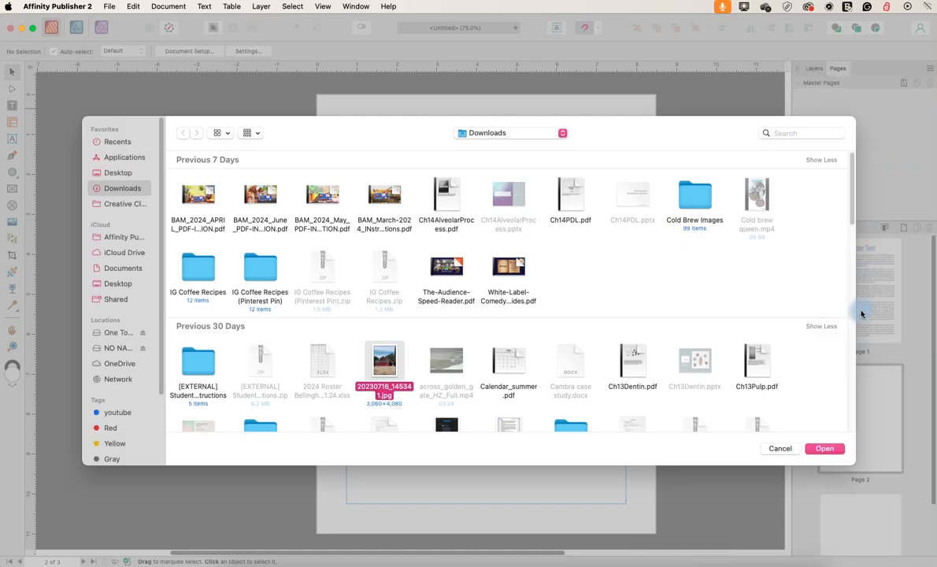
{"action": "left_click", "coordinate": [822, 448]}
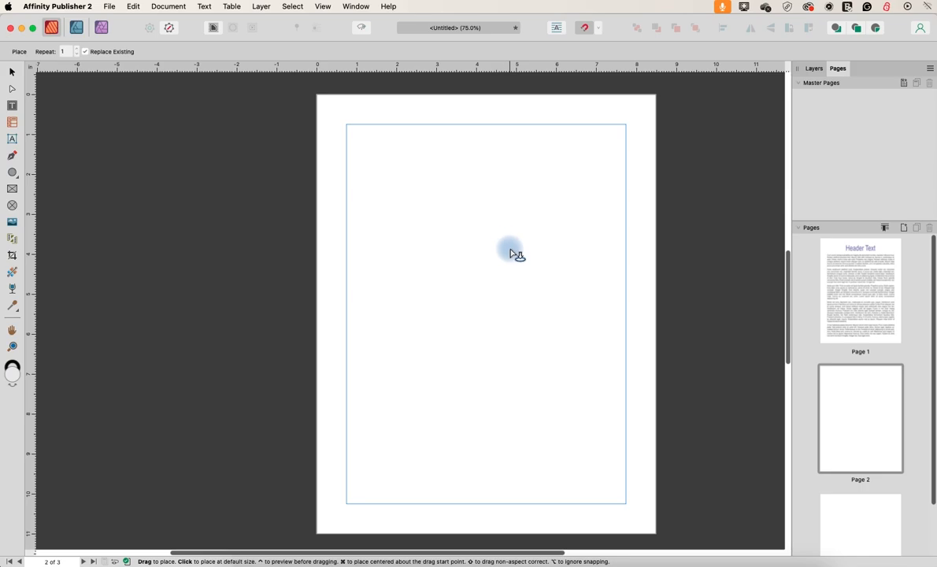
{"action": "left_click", "coordinate": [510, 251]}
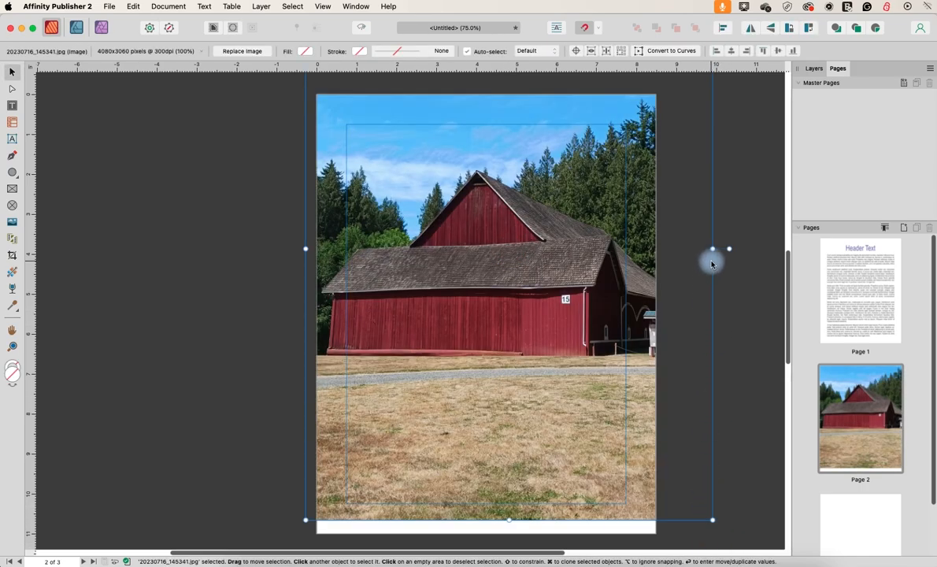
- Scale the barn photo on page 2 down to about 76% and center it on the page both horizontally and vertically
{"action": "left_click_drag", "start_coordinate": [712, 520], "coordinate": [573, 470]}
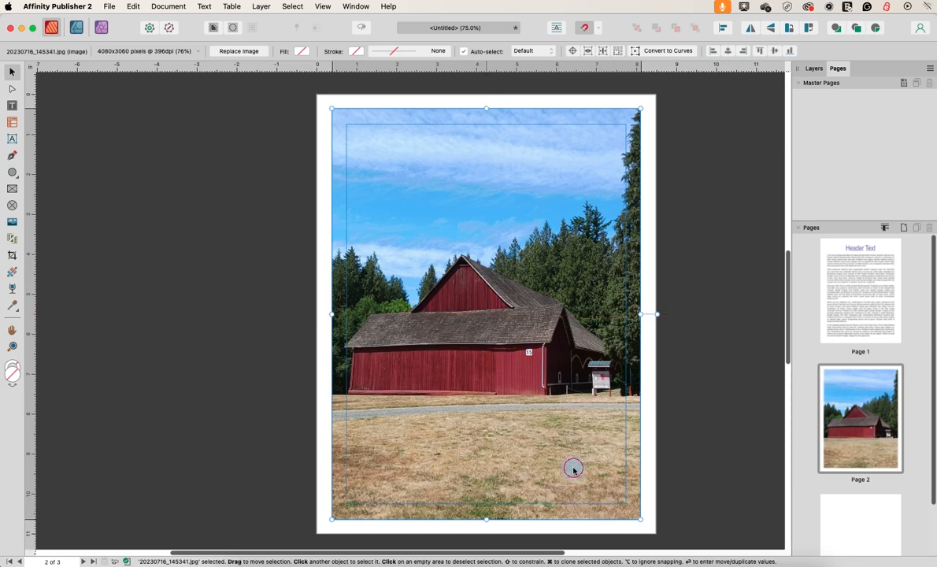
{"action": "mouse_move", "coordinate": [573, 470]}
{"action": "left_mouse_down"}
{"action": "mouse_move", "coordinate": [611, 464]}
{"action": "mouse_move", "coordinate": [602, 433]}
{"action": "mouse_move", "coordinate": [571, 437]}
{"action": "mouse_move", "coordinate": [568, 460]}
{"action": "mouse_move", "coordinate": [554, 471]}
{"action": "mouse_move", "coordinate": [574, 471]}
{"action": "left_mouse_up"}
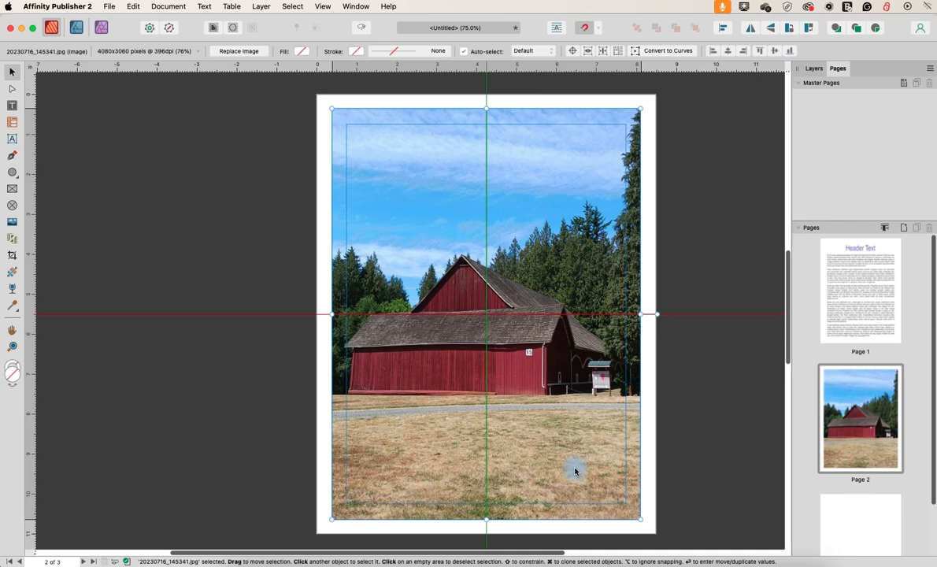
{"action": "left_click_drag", "start_coordinate": [575, 471], "coordinate": [573, 466]}
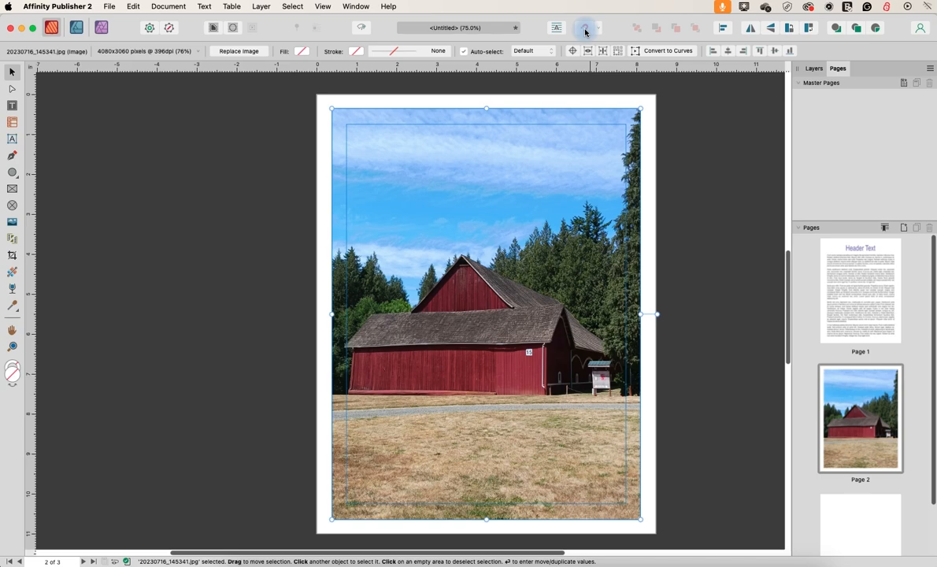
- Turn snapping off to nudge the barn photo off center, and turn snapping back on to recenter it on page 2
{"action": "left_click", "coordinate": [584, 29]}
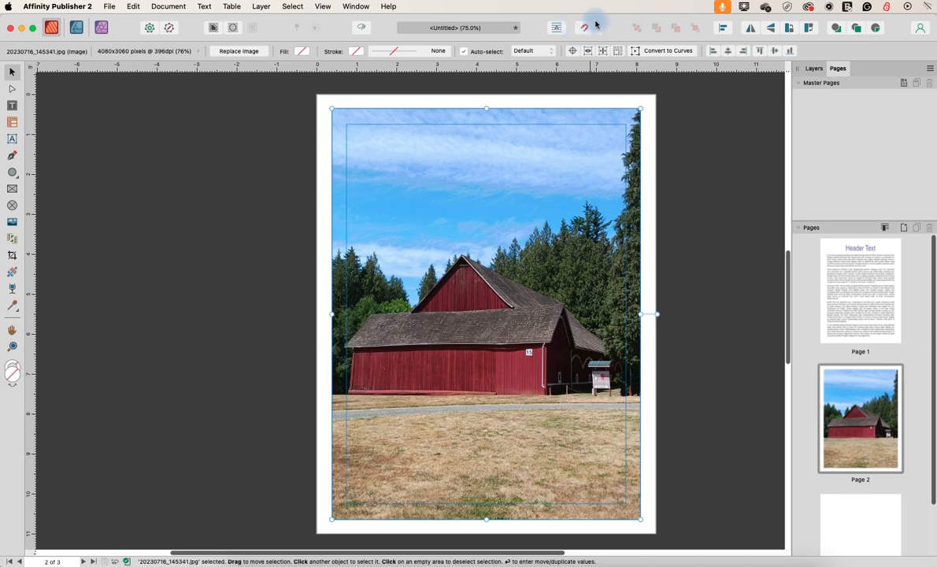
{"action": "left_click", "coordinate": [586, 29]}
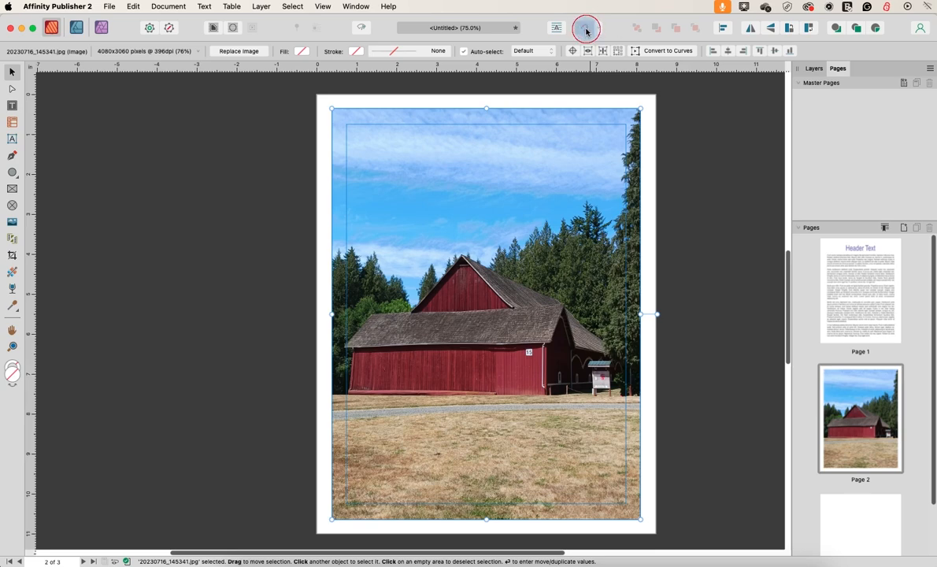
{"action": "left_click", "coordinate": [585, 30]}
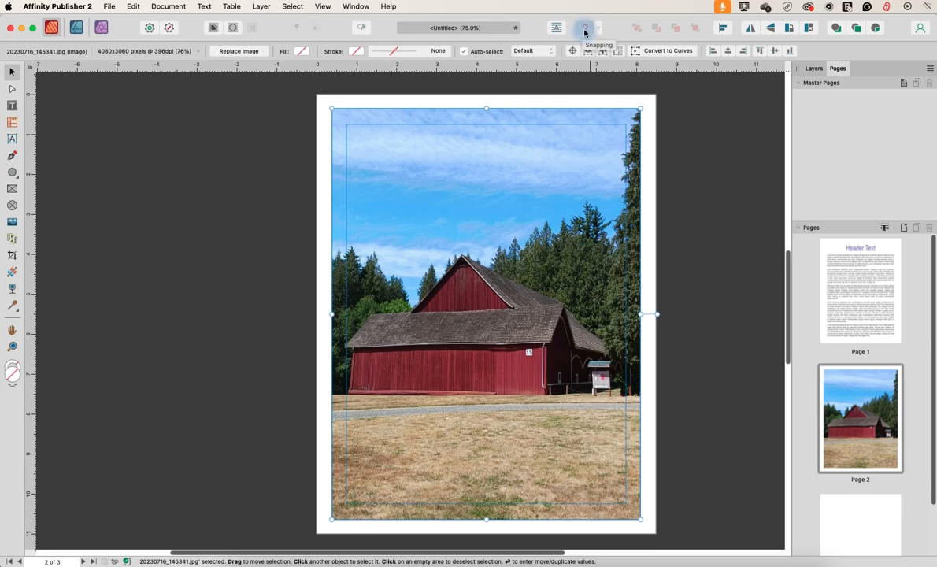
{"action": "mouse_move", "coordinate": [520, 224]}
{"action": "left_mouse_down"}
{"action": "mouse_move", "coordinate": [634, 217]}
{"action": "mouse_move", "coordinate": [475, 261]}
{"action": "mouse_move", "coordinate": [578, 240]}
{"action": "mouse_move", "coordinate": [514, 247]}
{"action": "mouse_move", "coordinate": [535, 219]}
{"action": "mouse_move", "coordinate": [516, 228]}
{"action": "mouse_move", "coordinate": [514, 214]}
{"action": "mouse_move", "coordinate": [532, 248]}
{"action": "mouse_move", "coordinate": [518, 219]}
{"action": "mouse_move", "coordinate": [521, 231]}
{"action": "left_mouse_up"}
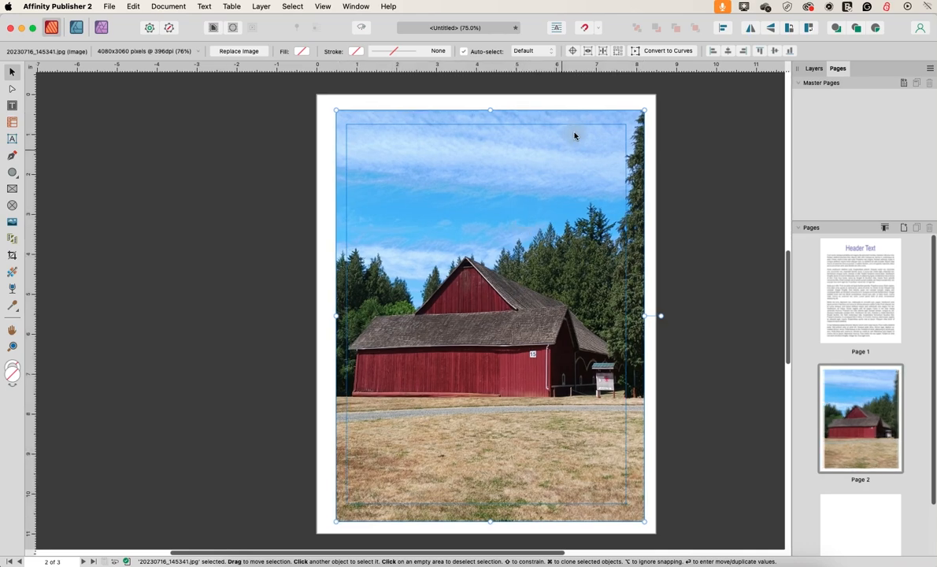
{"action": "left_click", "coordinate": [580, 29]}
{"action": "mouse_move", "coordinate": [558, 178]}
{"action": "left_mouse_down"}
{"action": "mouse_move", "coordinate": [544, 182]}
{"action": "mouse_move", "coordinate": [556, 186]}
{"action": "mouse_move", "coordinate": [557, 176]}
{"action": "mouse_move", "coordinate": [555, 183]}
{"action": "left_mouse_up"}
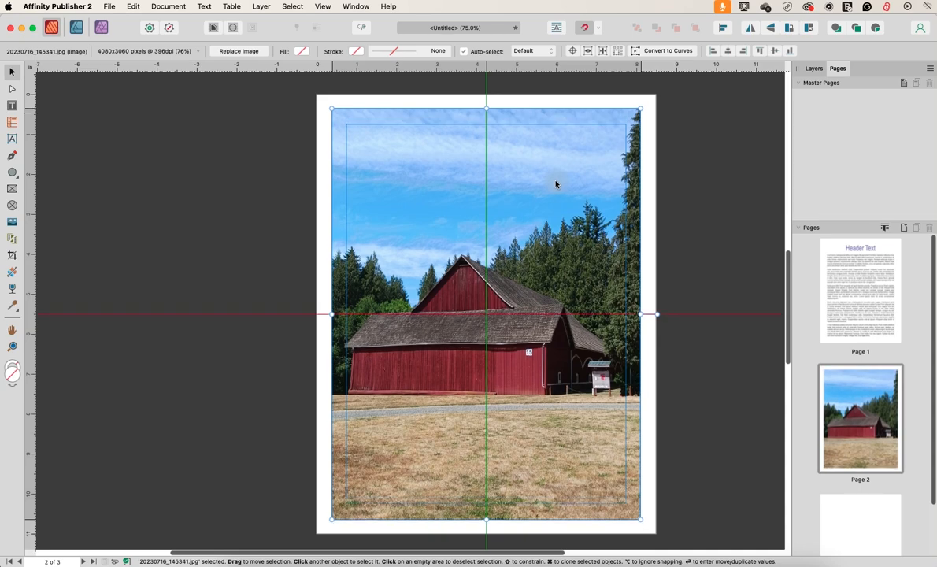
{"action": "left_click_drag", "start_coordinate": [555, 183], "coordinate": [555, 184]}
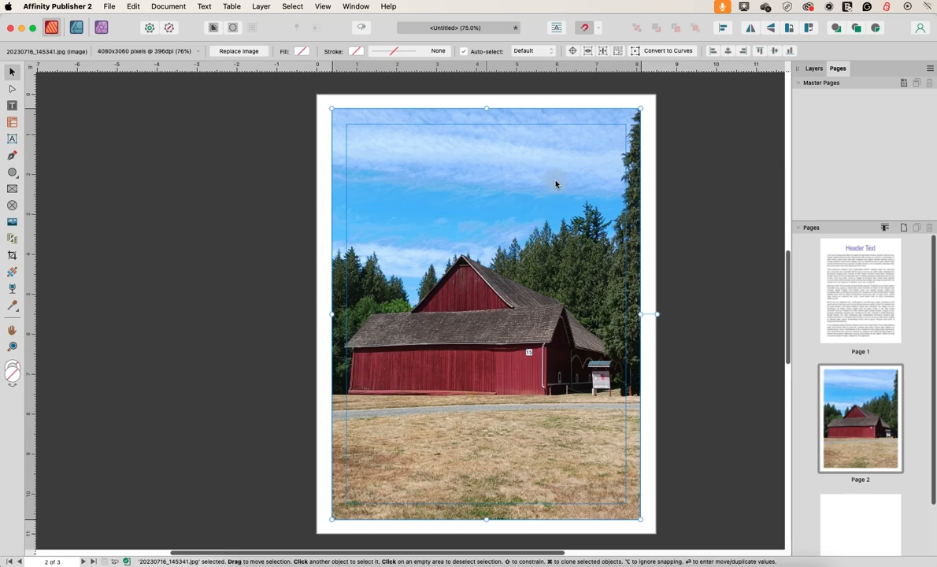
- Deselect the barn photo and go to the blank page 3
{"action": "left_click", "coordinate": [877, 557]}
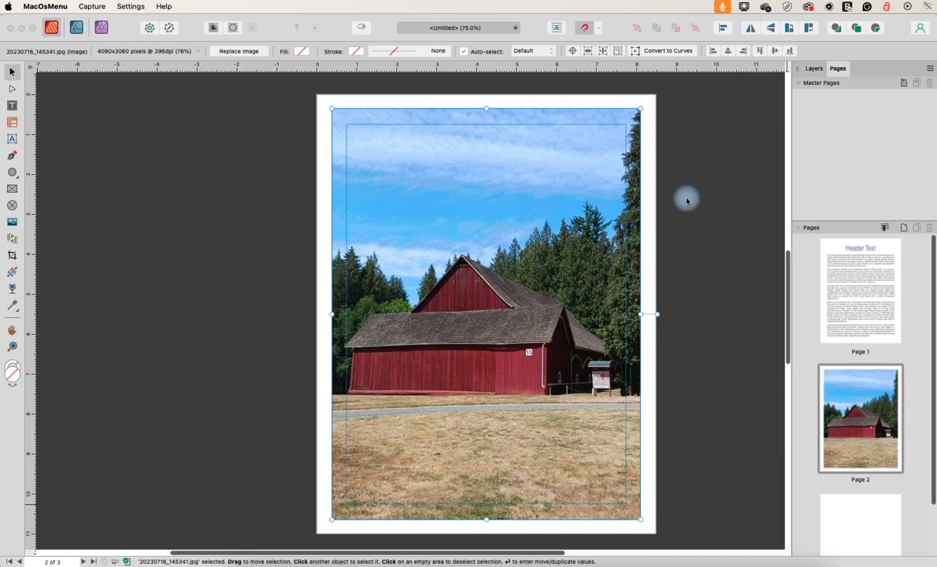
{"action": "left_click", "coordinate": [229, 193]}
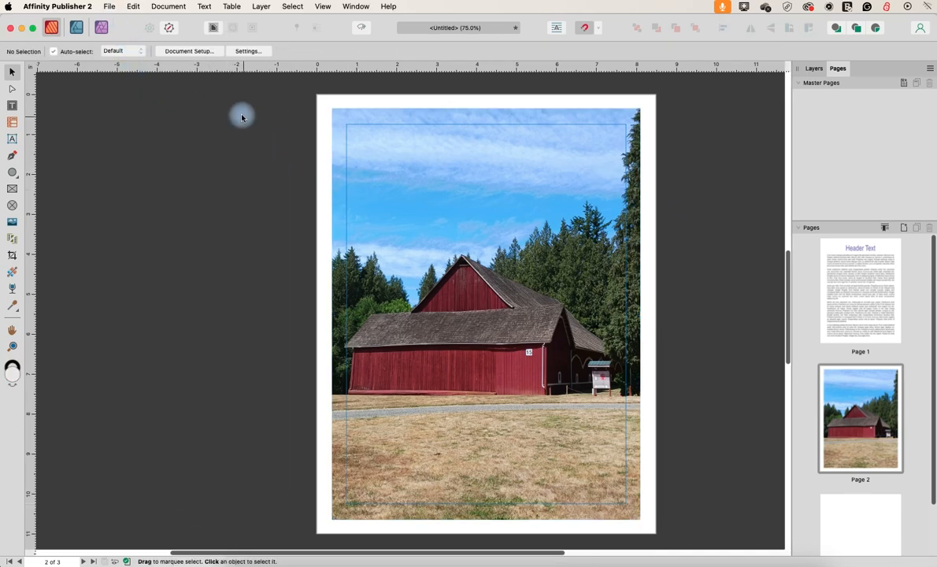
{"action": "scroll", "coordinate": [721, 370], "scroll_direction": "down", "scroll_amount": 3}
{"action": "left_click", "coordinate": [832, 532]}
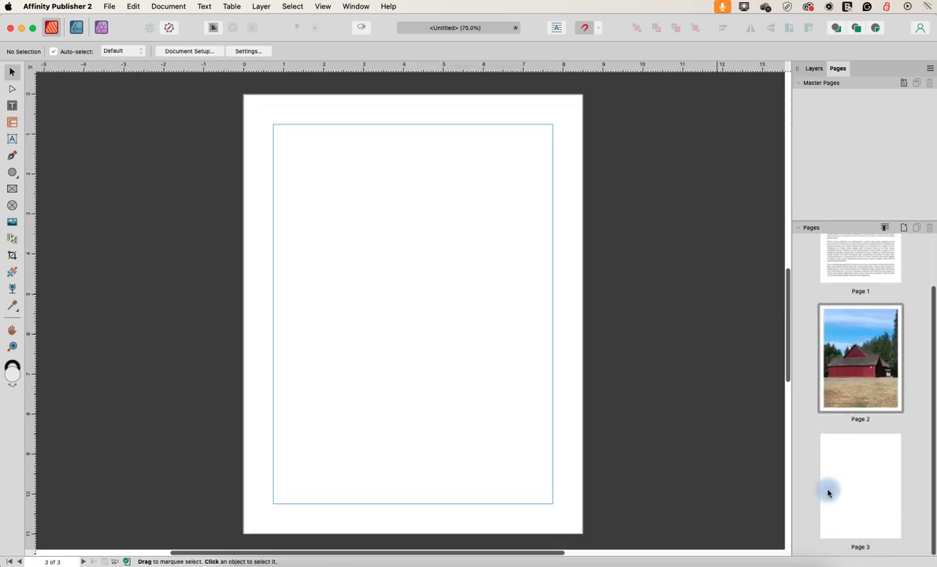
{"action": "left_click", "coordinate": [853, 471]}
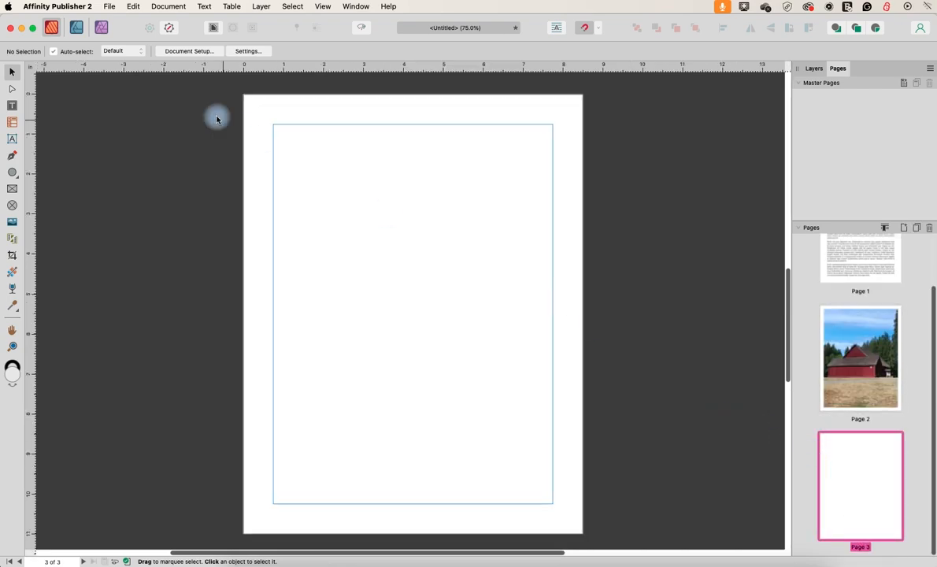
- Place the Firefly floral wallpaper image (1).jpg from Downloads on page 3 at its default size and center it on the page
{"action": "left_click", "coordinate": [110, 9]}
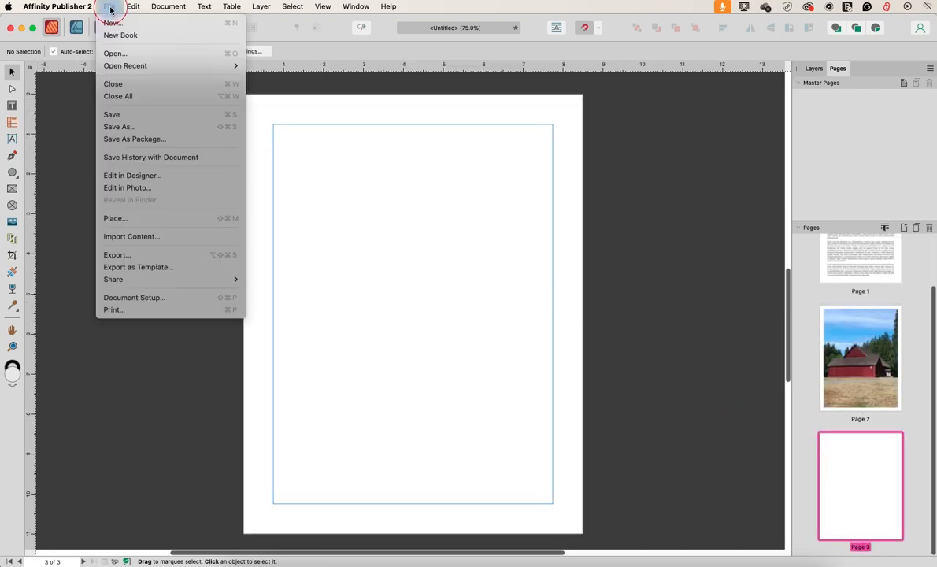
{"action": "left_click", "coordinate": [113, 220]}
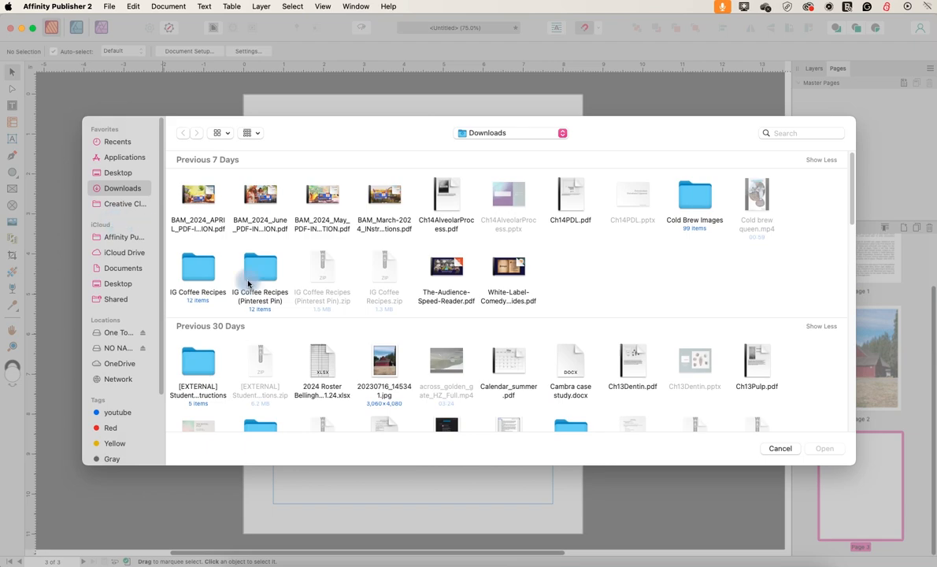
{"action": "scroll", "coordinate": [533, 305], "scroll_direction": "down", "scroll_amount": 10}
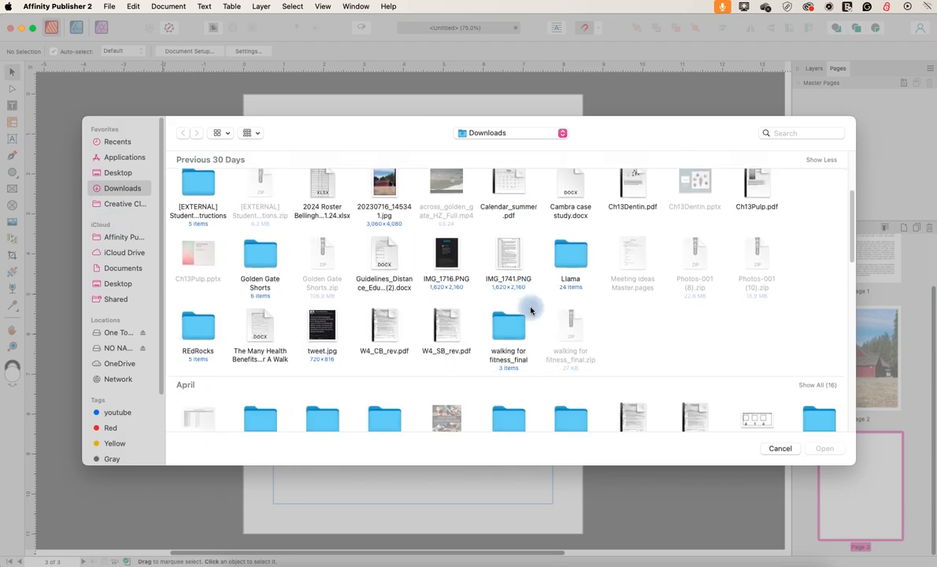
{"action": "scroll", "coordinate": [532, 308], "scroll_direction": "down", "scroll_amount": 5}
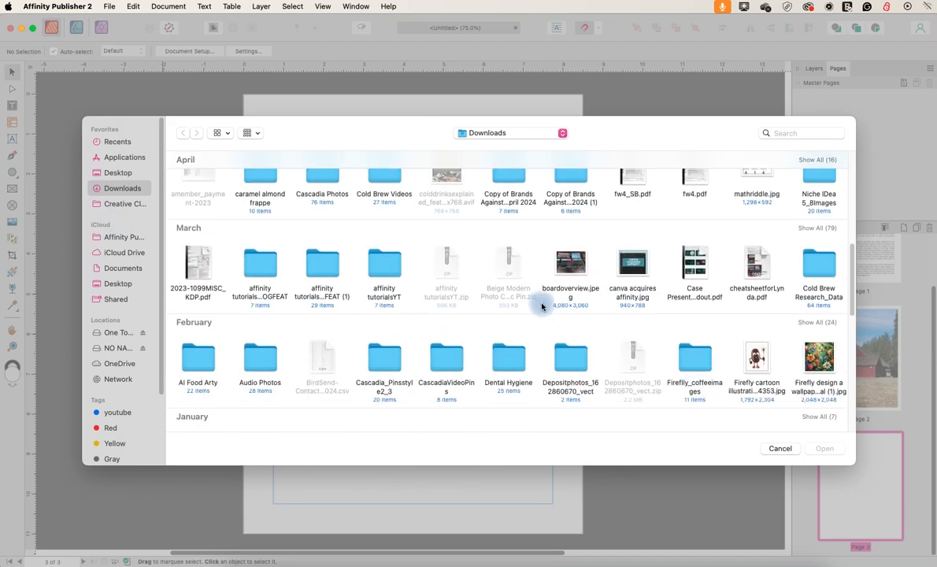
{"action": "left_click", "coordinate": [827, 358]}
{"action": "left_click", "coordinate": [817, 451]}
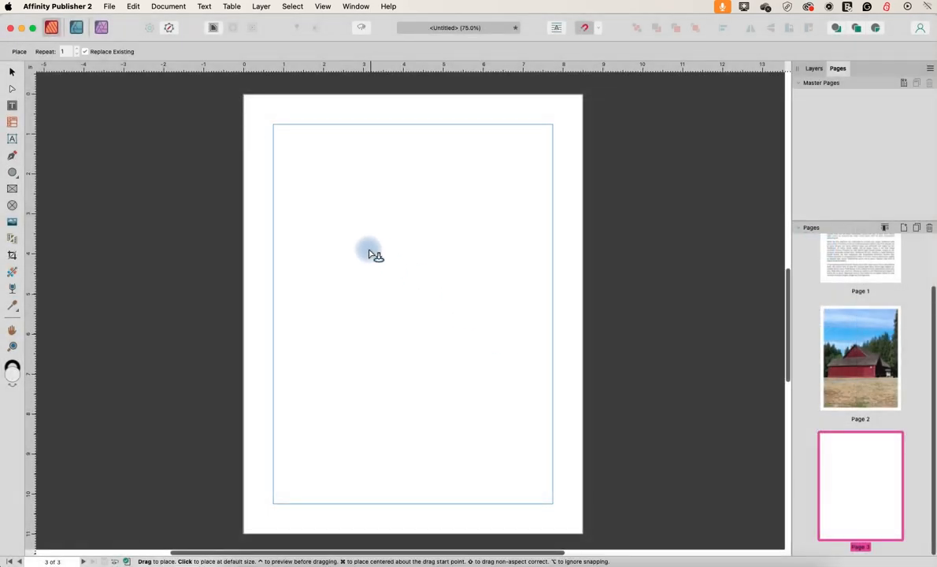
{"action": "left_click", "coordinate": [356, 243]}
{"action": "left_click_drag", "start_coordinate": [355, 243], "coordinate": [414, 318]}
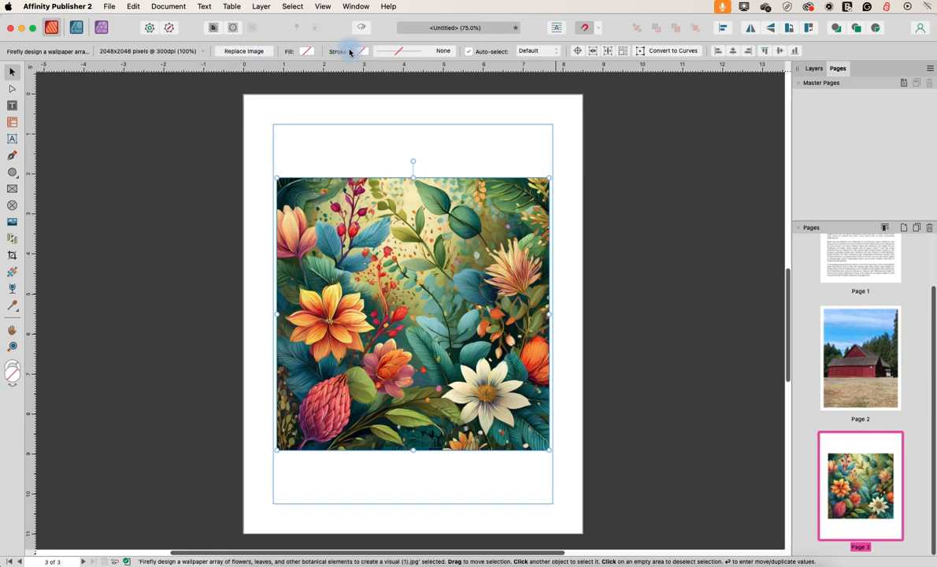
- Replace the floral image on page 3 with 20230716_145341.jpg from Downloads
{"action": "left_click", "coordinate": [244, 53]}
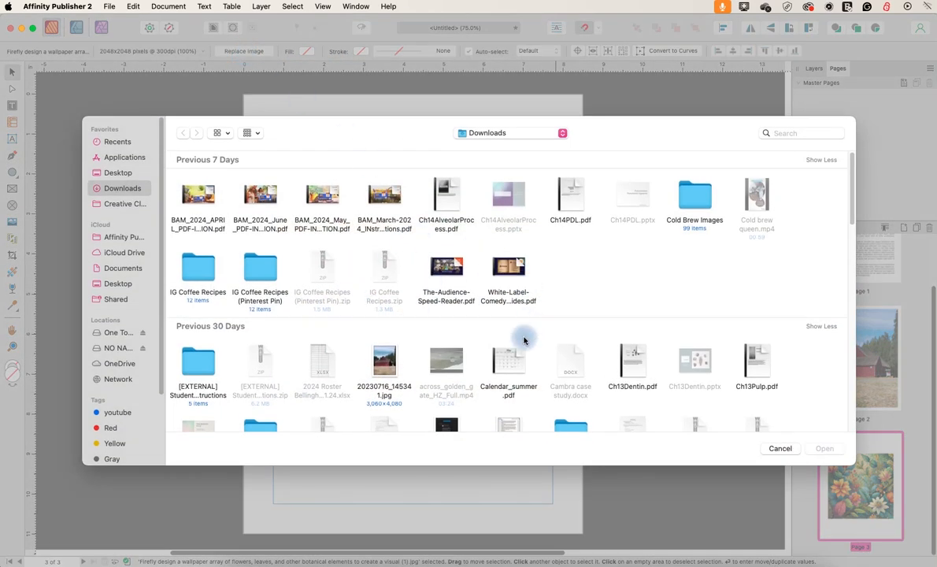
{"action": "scroll", "coordinate": [524, 340], "scroll_direction": "down", "scroll_amount": 5}
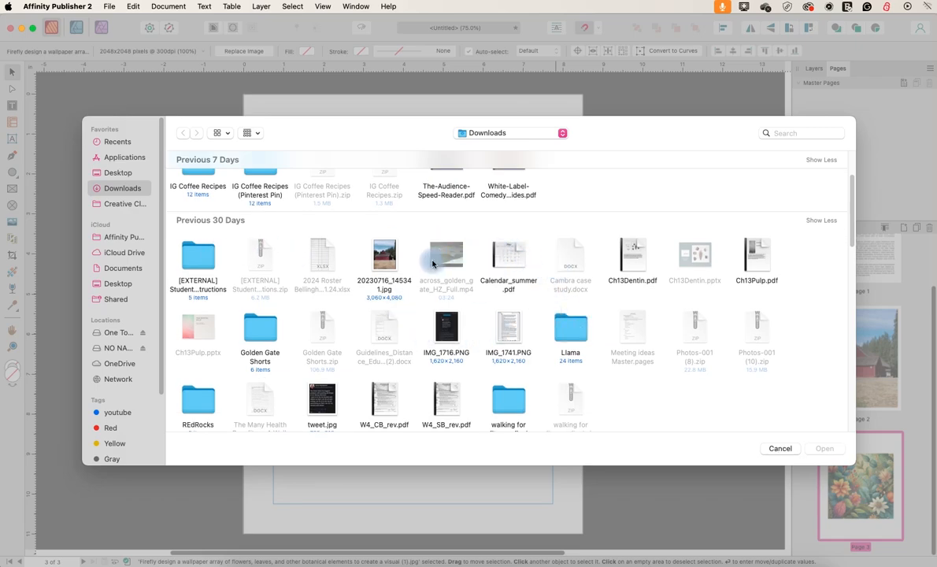
{"action": "left_click", "coordinate": [383, 255]}
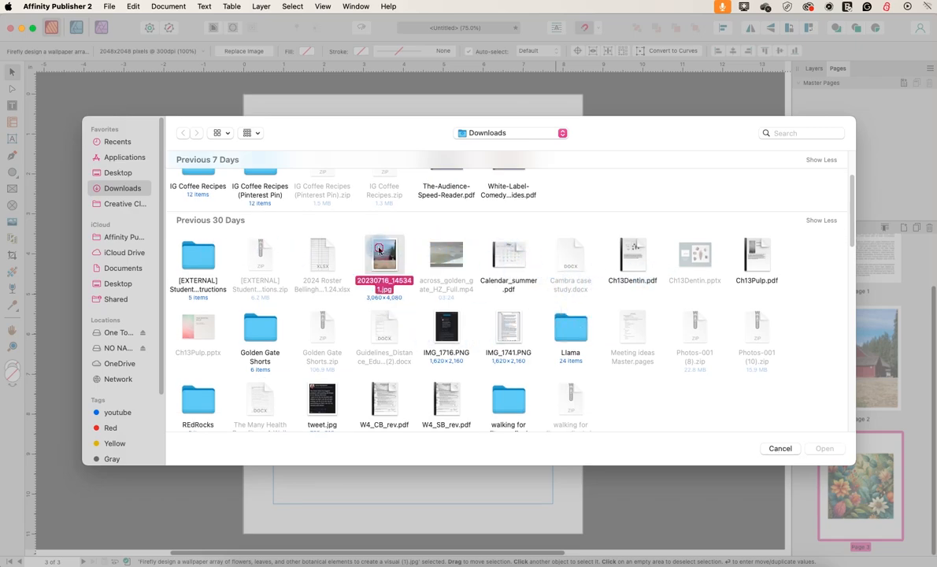
{"action": "left_click", "coordinate": [809, 448]}
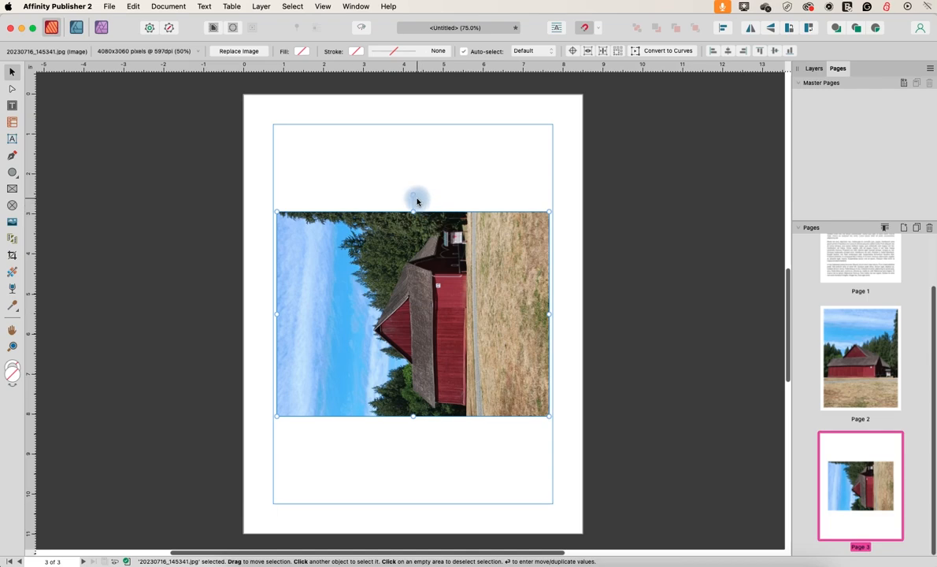
- Rotate the sideways barn photo on page 3 upright, move it toward the upper margin, and straighten its remaining tilt
{"action": "left_click_drag", "start_coordinate": [414, 195], "coordinate": [470, 225]}
{"action": "left_click_drag", "start_coordinate": [496, 242], "coordinate": [498, 419]}
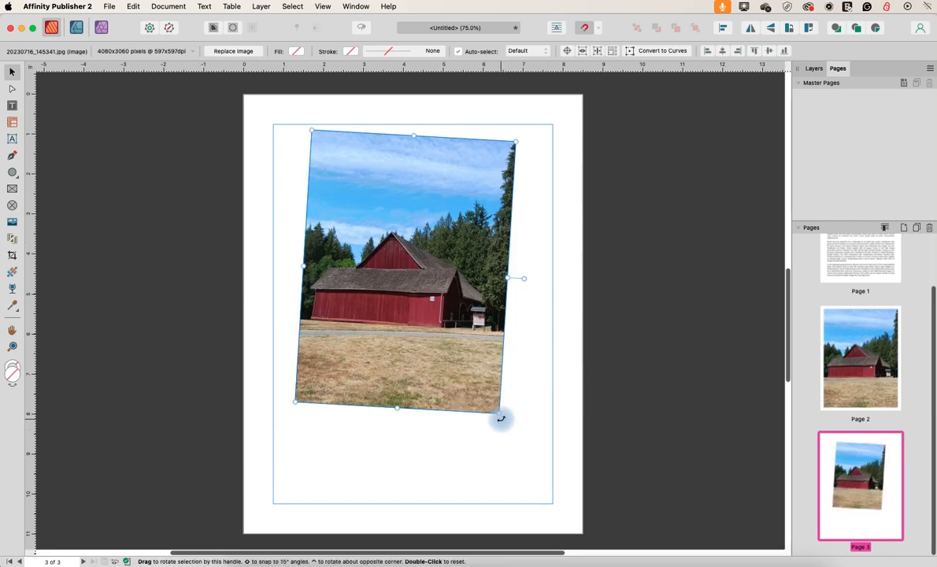
{"action": "mouse_move", "coordinate": [501, 418]}
{"action": "left_mouse_down"}
{"action": "mouse_move", "coordinate": [527, 370]}
{"action": "mouse_move", "coordinate": [514, 395]}
{"action": "mouse_move", "coordinate": [486, 413]}
{"action": "mouse_move", "coordinate": [504, 410]}
{"action": "left_mouse_up"}
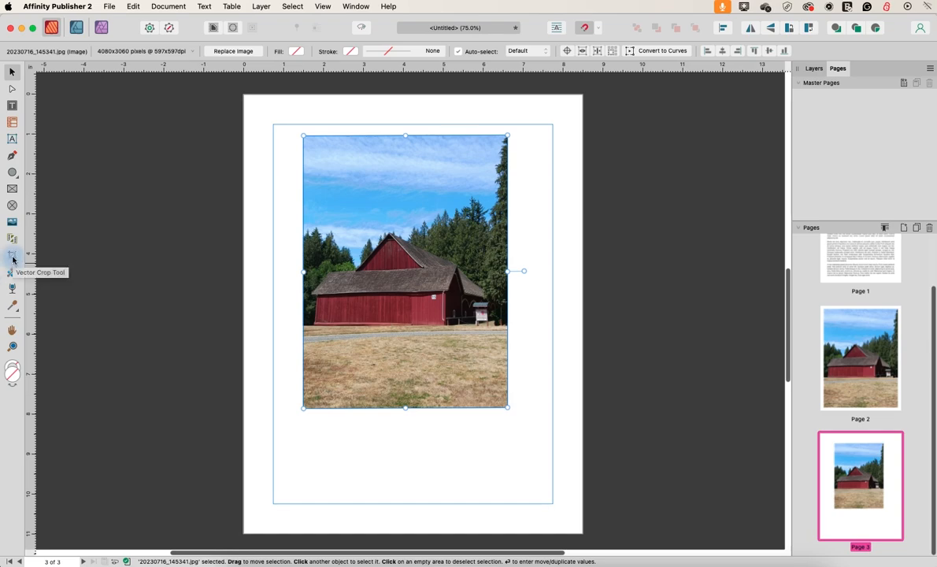
- Crop the barn photo on page 3 with the Vector Crop Tool, trimming its upper, right and lower edges
{"action": "left_click", "coordinate": [12, 257]}
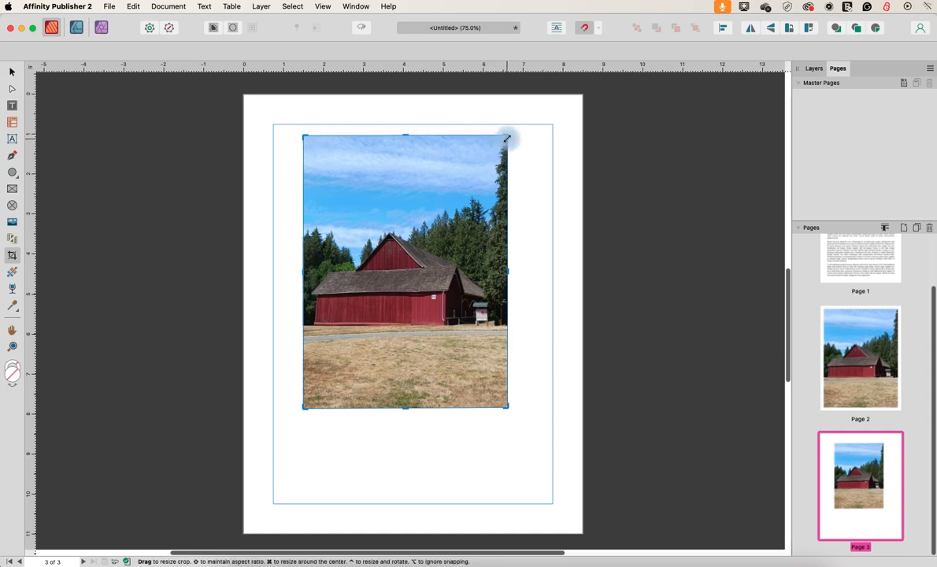
{"action": "left_click_drag", "start_coordinate": [507, 137], "coordinate": [471, 154]}
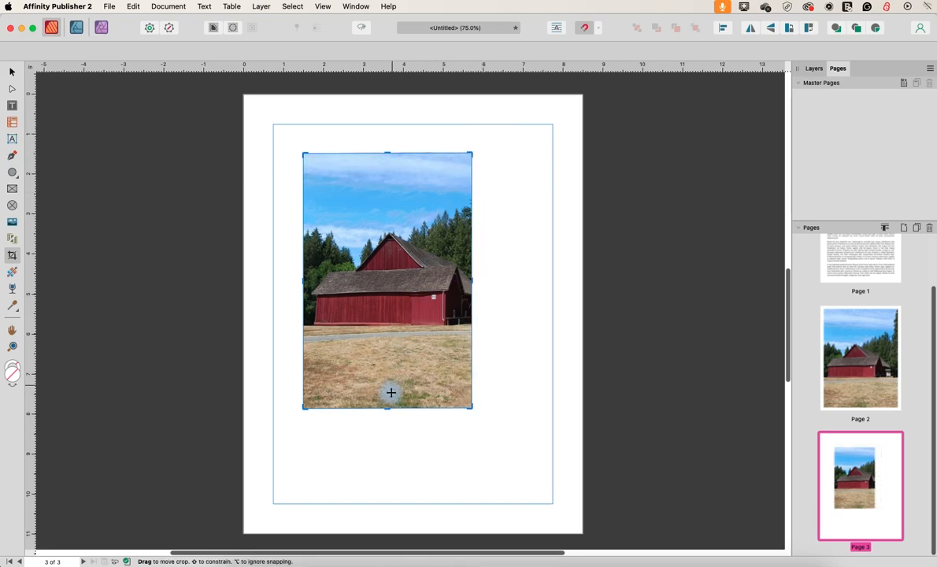
{"action": "left_click_drag", "start_coordinate": [385, 407], "coordinate": [398, 366]}
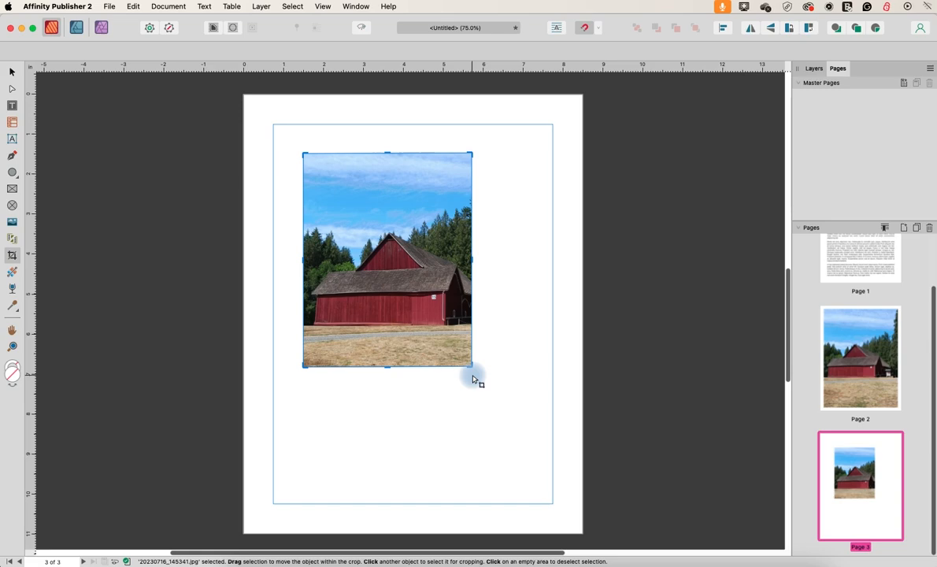
{"action": "left_click", "coordinate": [472, 376]}
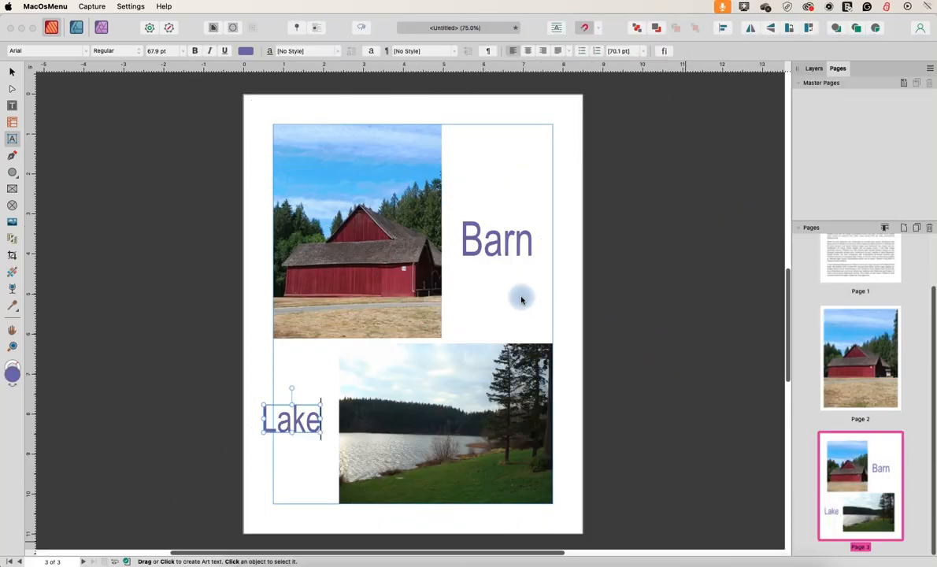
- Align the barn and lake photos on page 3 horizontally to the left margin
{"action": "left_click", "coordinate": [12, 71]}
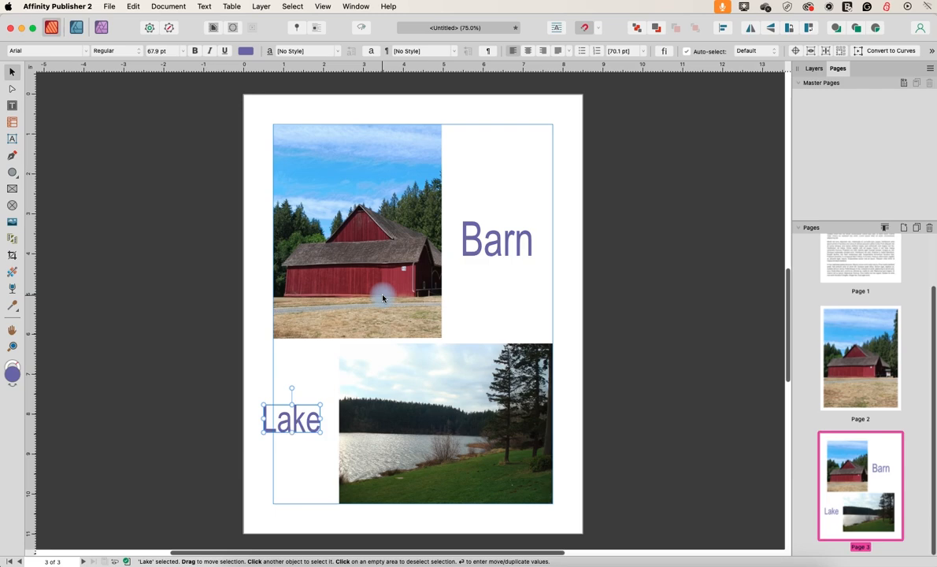
{"action": "mouse_move", "coordinate": [382, 298]}
{"action": "left_mouse_down"}
{"action": "mouse_move", "coordinate": [382, 266]}
{"action": "mouse_move", "coordinate": [350, 278]}
{"action": "mouse_move", "coordinate": [351, 270]}
{"action": "mouse_move", "coordinate": [368, 265]}
{"action": "mouse_move", "coordinate": [384, 282]}
{"action": "mouse_move", "coordinate": [397, 274]}
{"action": "mouse_move", "coordinate": [382, 274]}
{"action": "mouse_move", "coordinate": [382, 294]}
{"action": "left_mouse_up"}
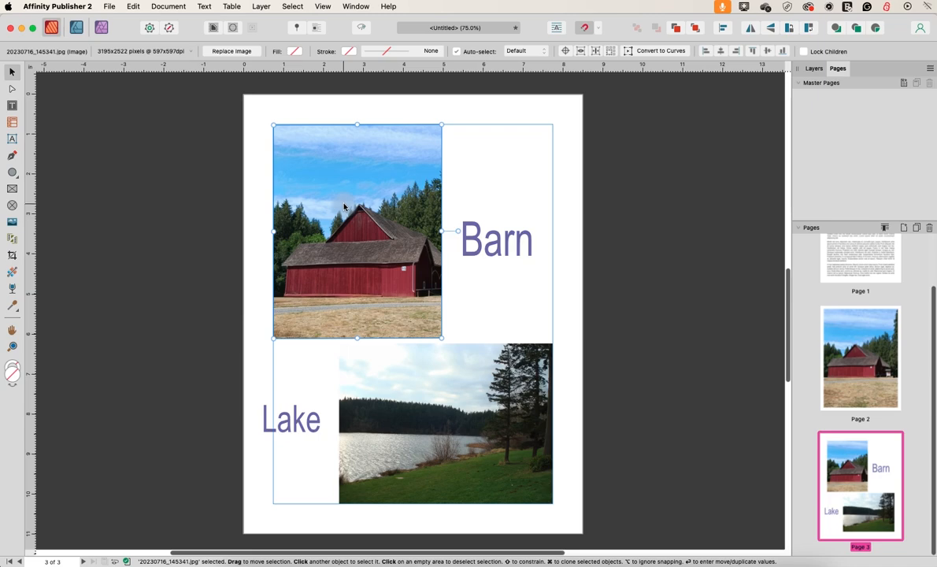
{"action": "left_click", "coordinate": [418, 393]}
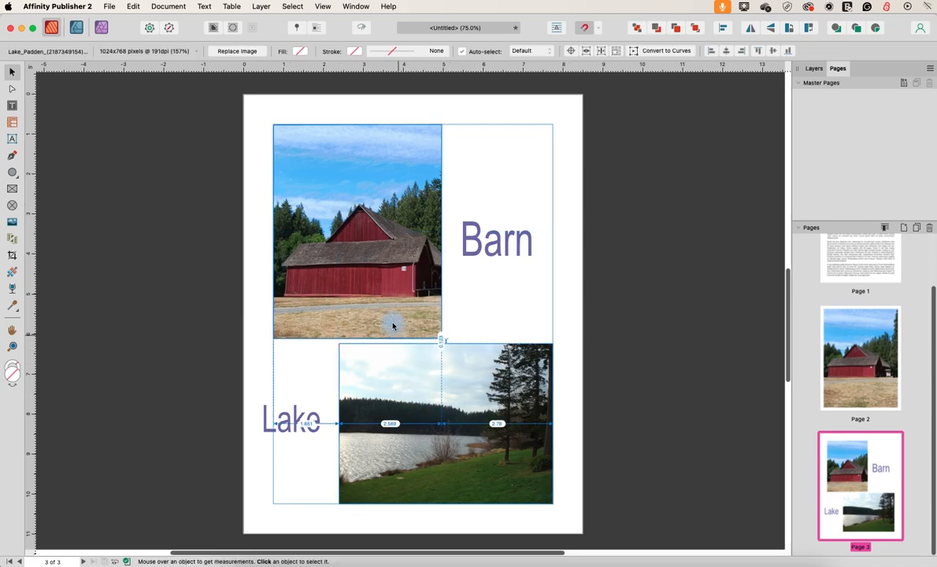
{"action": "left_click", "coordinate": [343, 230], "text": "shift"}
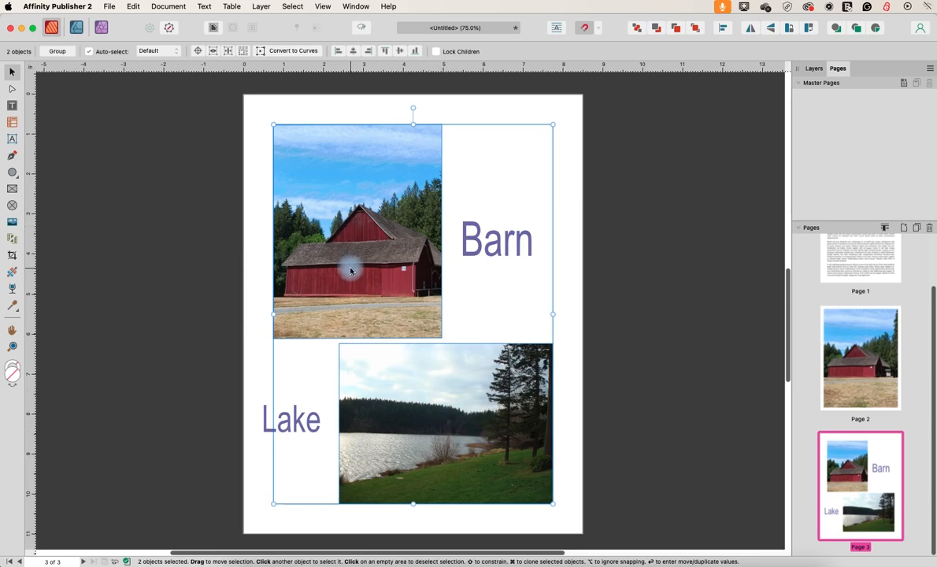
{"action": "left_click", "coordinate": [723, 34]}
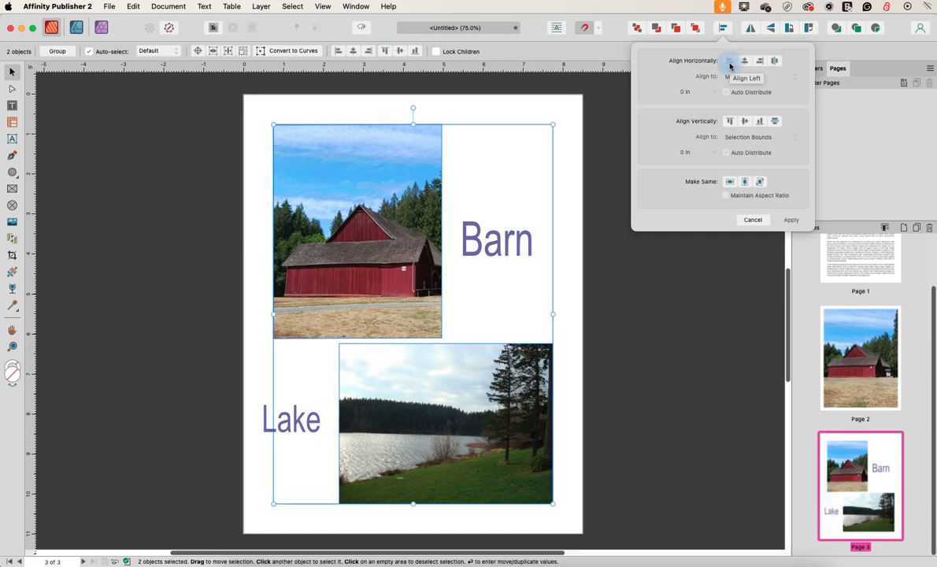
{"action": "left_click", "coordinate": [730, 66]}
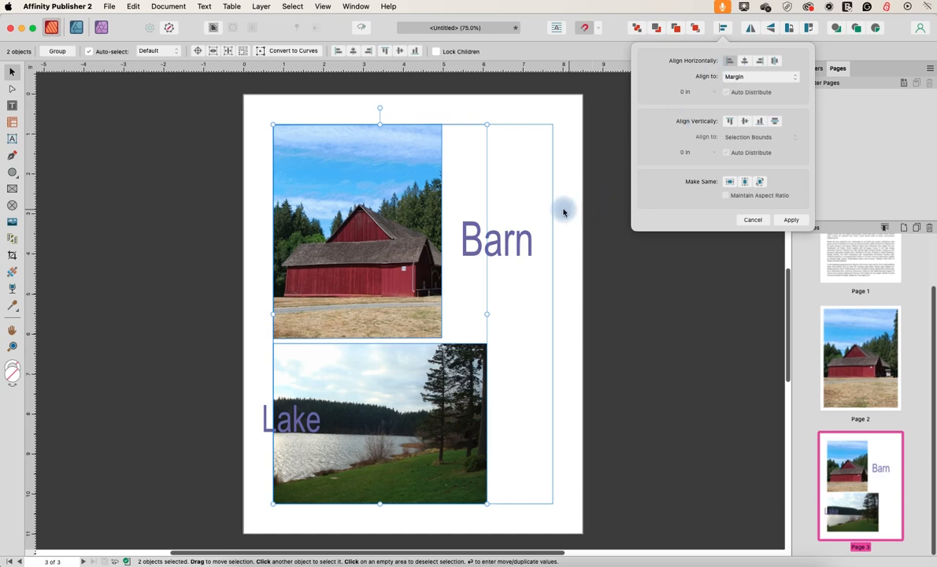
{"action": "left_click", "coordinate": [522, 194]}
- Align the Barn and Lake captions horizontally to the right margin
{"action": "left_click", "coordinate": [468, 245]}
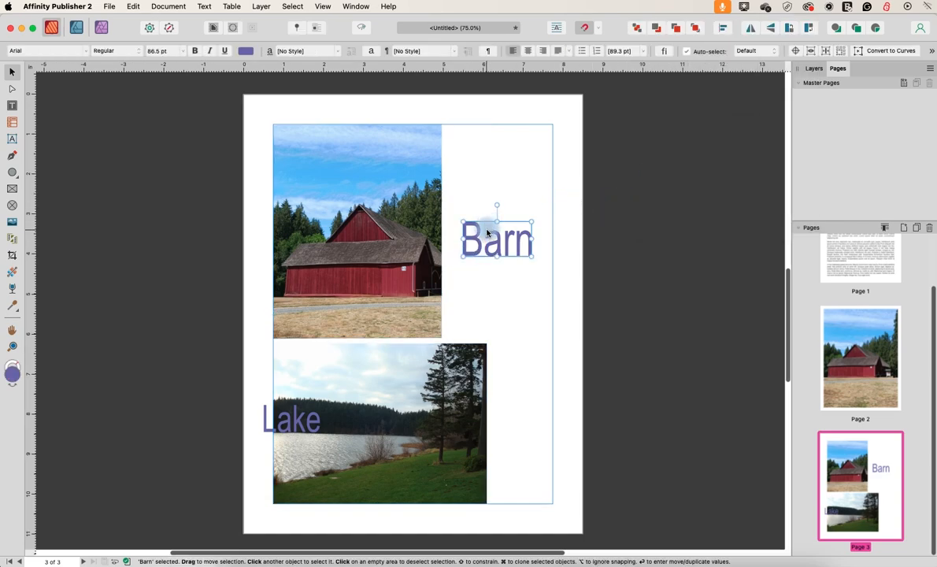
{"action": "left_click", "coordinate": [264, 421], "text": "shift"}
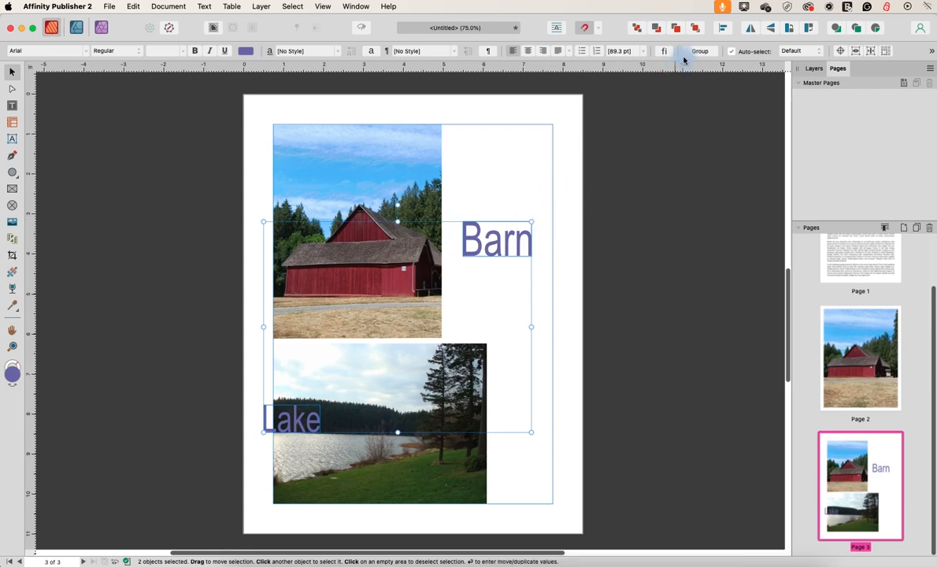
{"action": "left_click", "coordinate": [724, 32]}
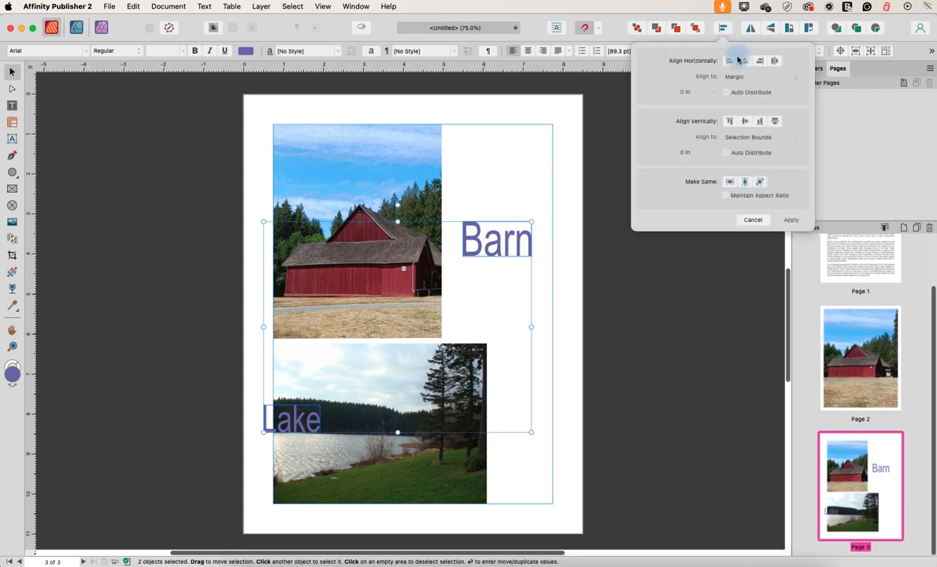
{"action": "left_click", "coordinate": [760, 63]}
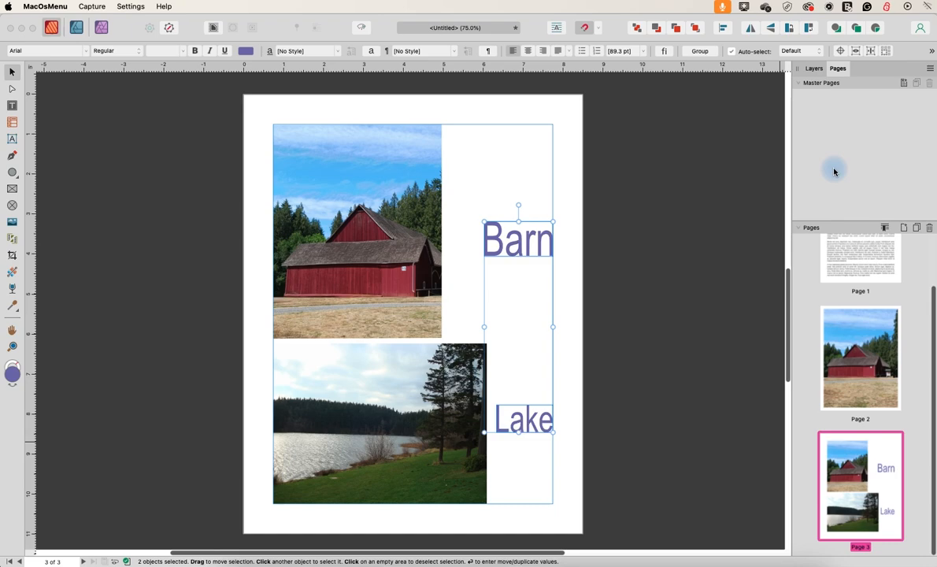
{"action": "left_click", "coordinate": [456, 300]}
{"action": "left_click", "coordinate": [510, 249]}
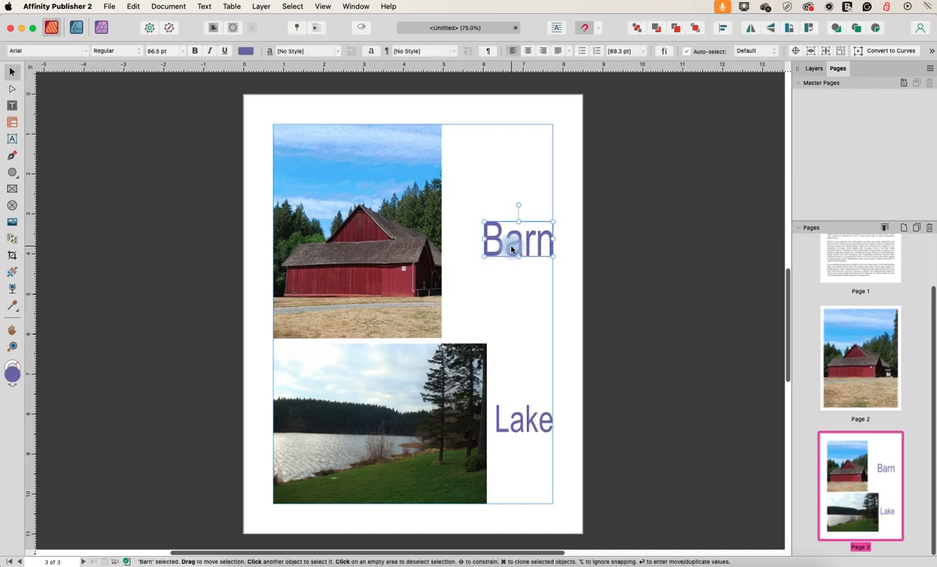
{"action": "left_click", "coordinate": [387, 217]}
{"action": "left_click", "coordinate": [436, 420]}
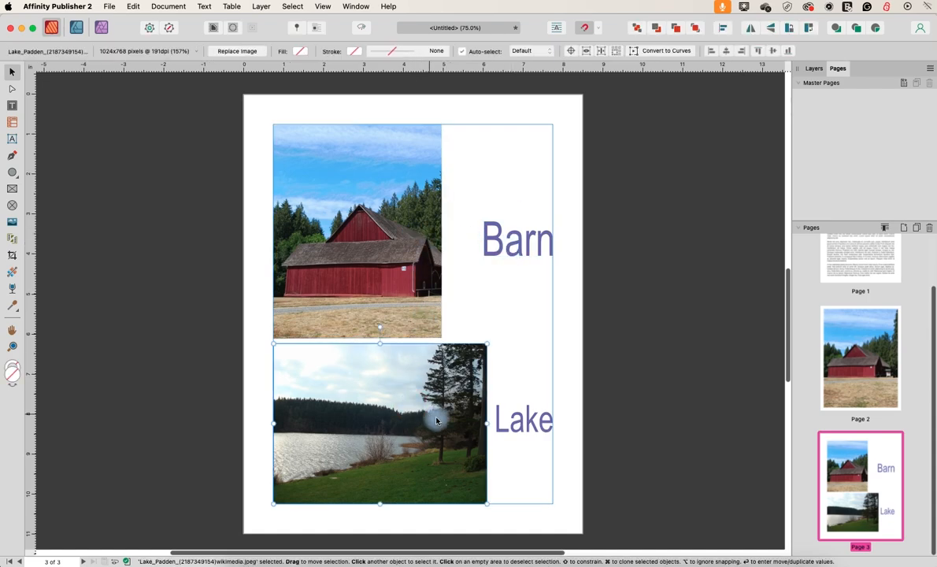
{"action": "left_click", "coordinate": [518, 421]}
- Move the Barn and Lake captions onto the barn photo, and move the lake photo up so it overlaps that photo
{"action": "left_click", "coordinate": [510, 250]}
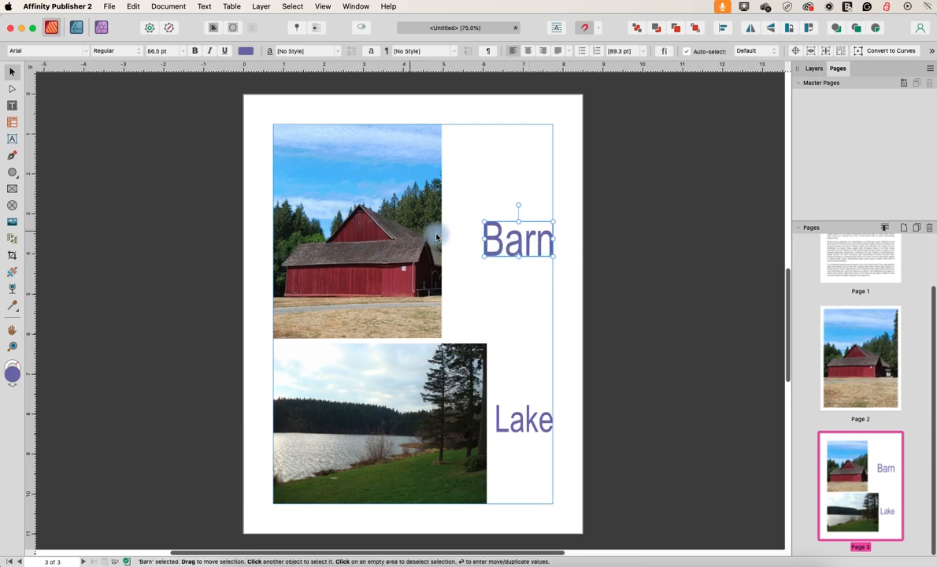
{"action": "left_click_drag", "start_coordinate": [513, 246], "coordinate": [355, 166]}
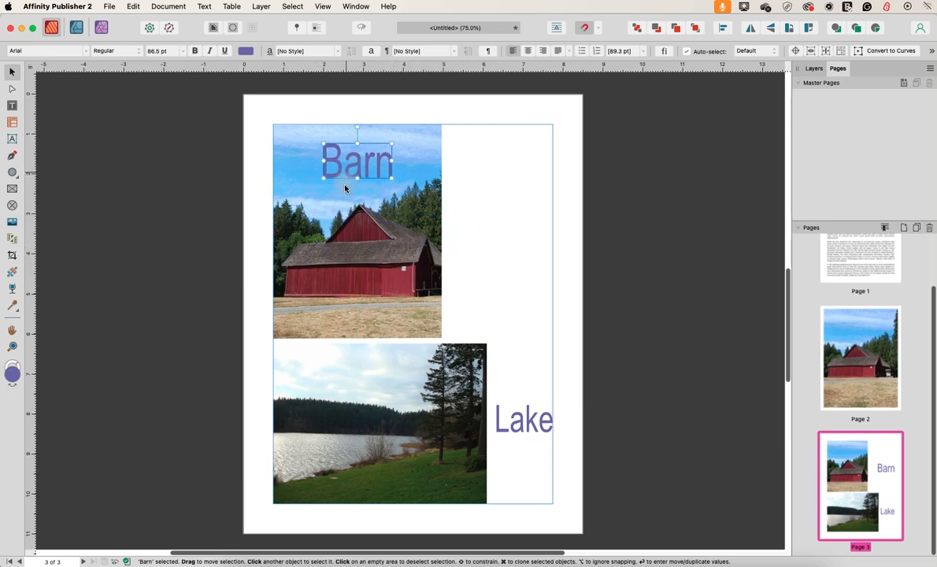
{"action": "left_click", "coordinate": [517, 423]}
{"action": "left_click_drag", "start_coordinate": [517, 425], "coordinate": [527, 275]}
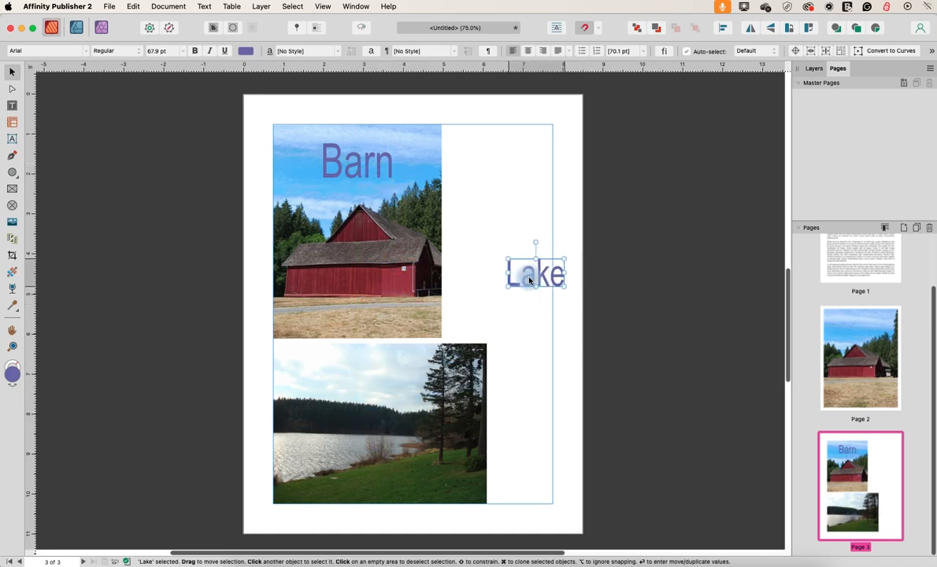
{"action": "mouse_move", "coordinate": [403, 431]}
{"action": "left_mouse_down"}
{"action": "mouse_move", "coordinate": [381, 279]}
{"action": "mouse_move", "coordinate": [397, 219]}
{"action": "mouse_move", "coordinate": [402, 465]}
{"action": "mouse_move", "coordinate": [401, 435]}
{"action": "left_mouse_up"}
{"action": "left_click_drag", "start_coordinate": [523, 278], "coordinate": [372, 264]}
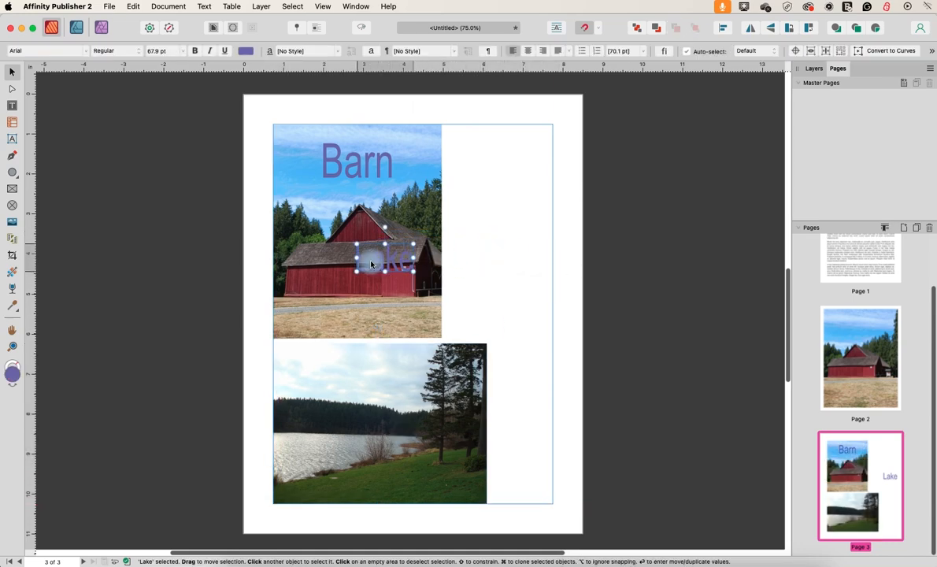
{"action": "left_click_drag", "start_coordinate": [380, 407], "coordinate": [380, 232]}
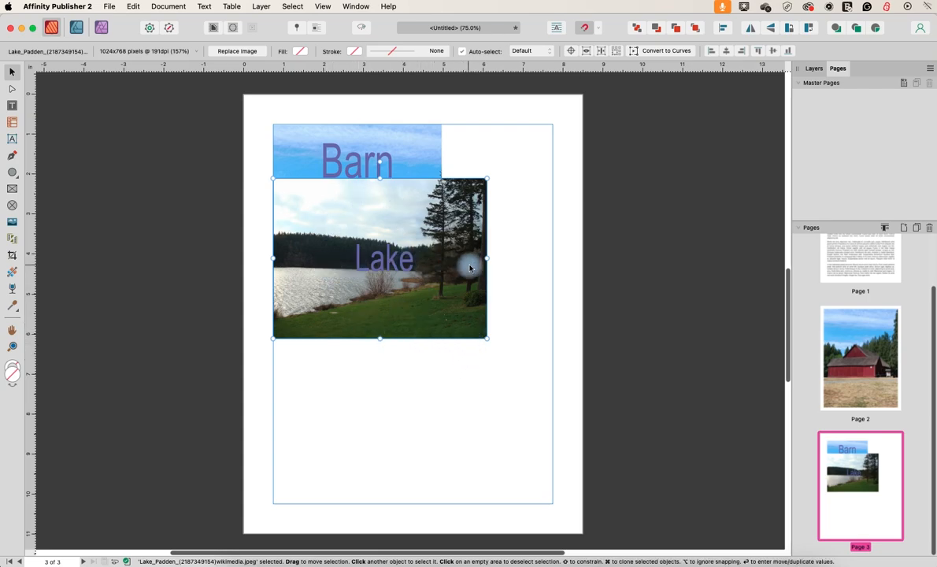
- Float the layer list beside the page and move the Lake text below both photos in the stacking order
{"action": "left_click", "coordinate": [814, 69]}
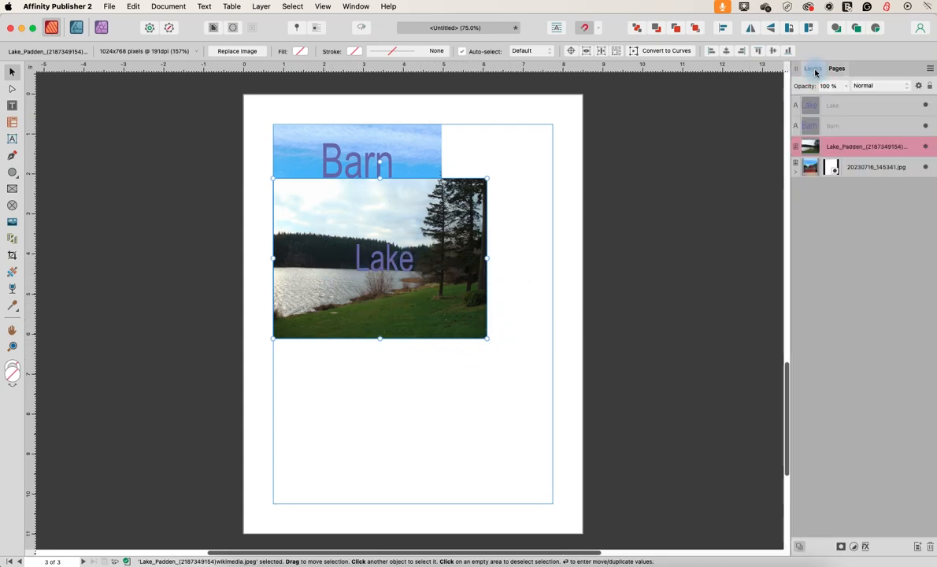
{"action": "left_click_drag", "start_coordinate": [814, 69], "coordinate": [625, 106]}
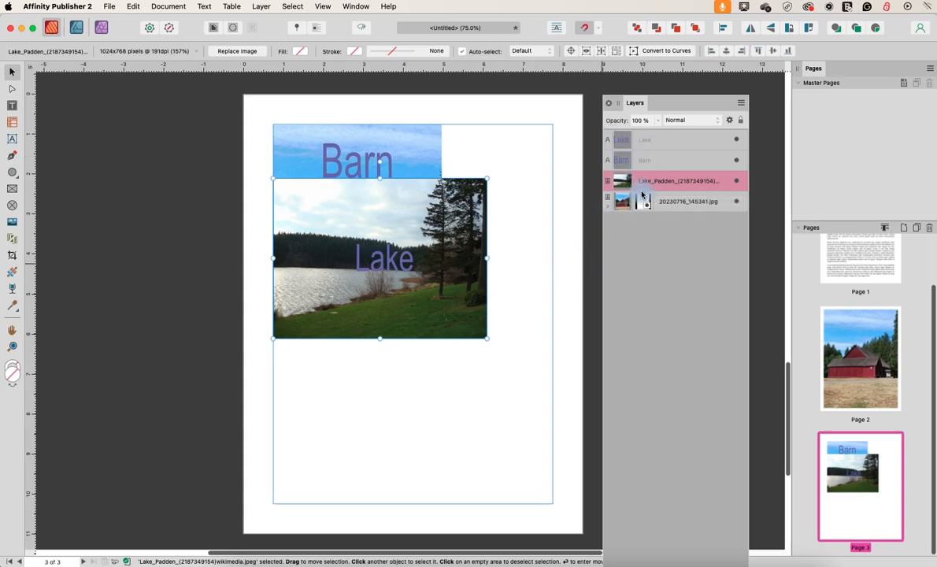
{"action": "left_click", "coordinate": [642, 144]}
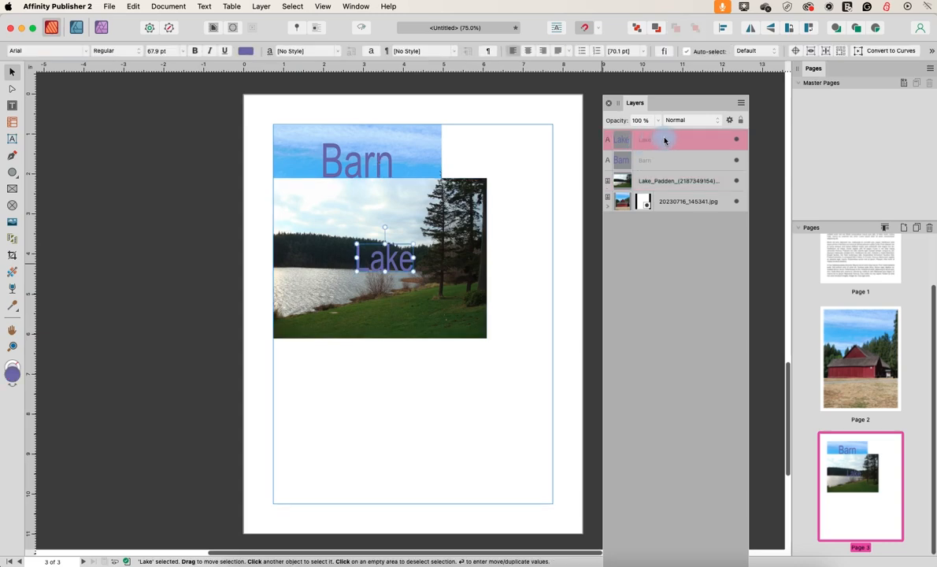
{"action": "left_click_drag", "start_coordinate": [673, 140], "coordinate": [658, 225]}
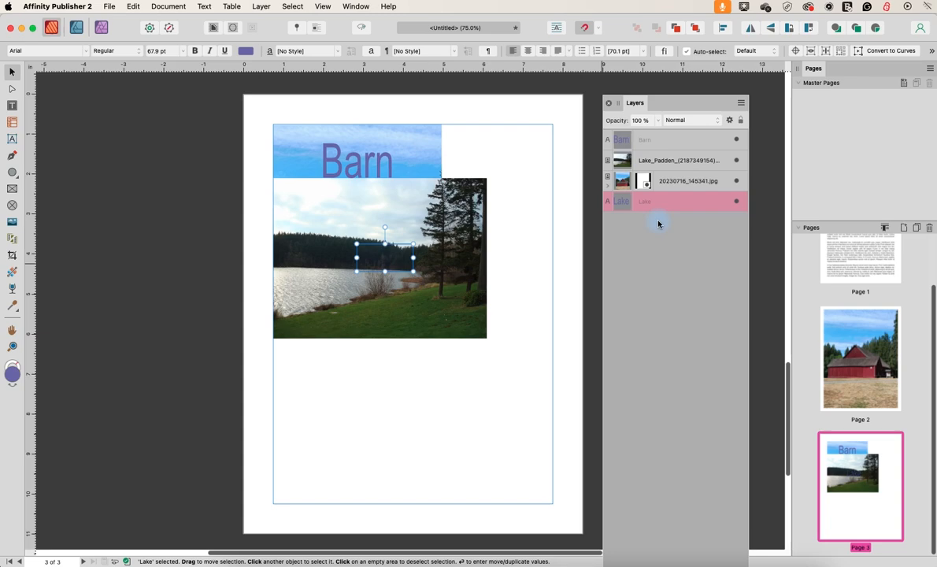
{"action": "left_click", "coordinate": [543, 228]}
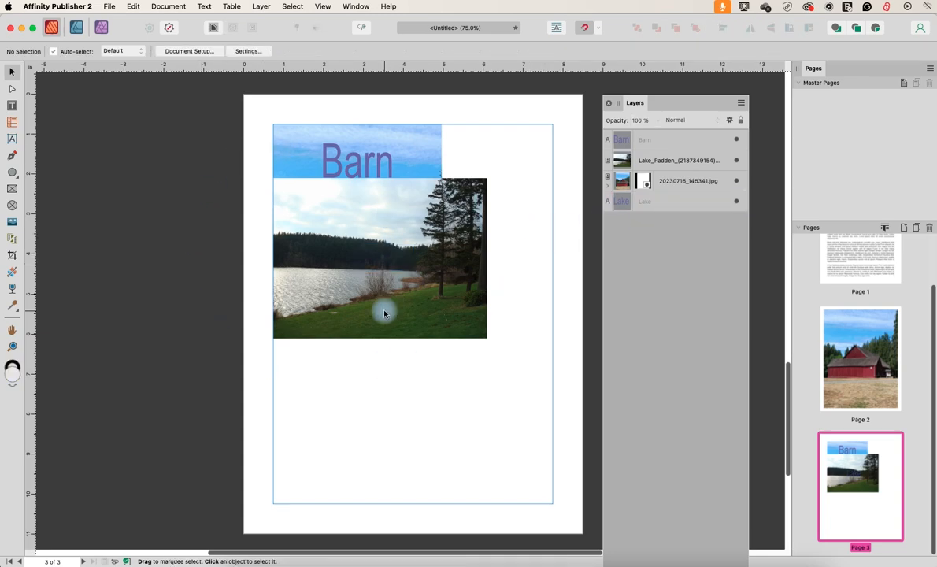
- Move the lake photo back below the barn photo, and shift the barn photo aside to expose the Lake text and back again
{"action": "left_click_drag", "start_coordinate": [397, 228], "coordinate": [411, 389]}
{"action": "left_click_drag", "start_coordinate": [372, 253], "coordinate": [539, 251]}
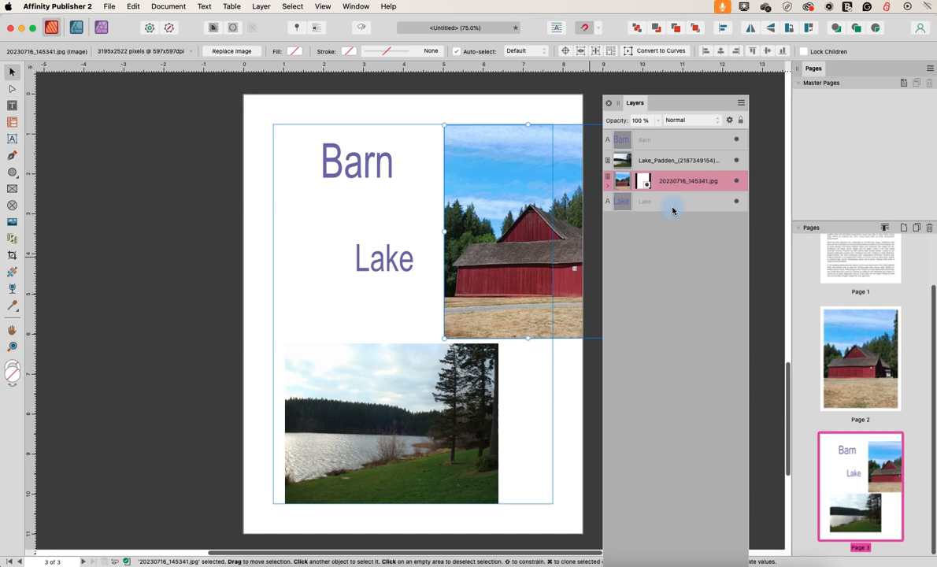
{"action": "left_click", "coordinate": [668, 181]}
{"action": "left_click_drag", "start_coordinate": [510, 211], "coordinate": [353, 218]}
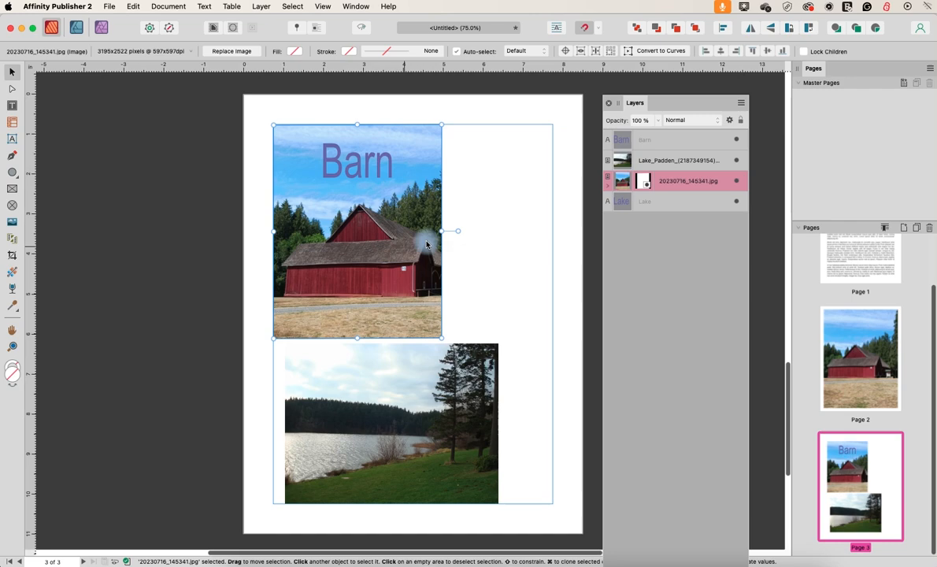
- Move the Barn text off the barn photo and onto the sky of the lake photo
{"action": "left_click", "coordinate": [376, 169]}
{"action": "left_click_drag", "start_coordinate": [376, 169], "coordinate": [465, 173]}
{"action": "left_click_drag", "start_coordinate": [358, 164], "coordinate": [359, 174]}
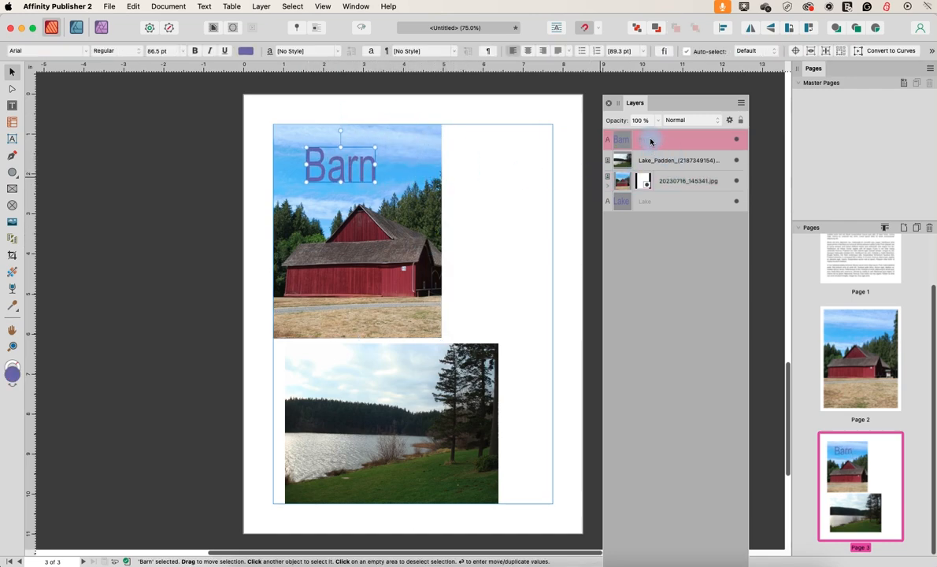
{"action": "left_click_drag", "start_coordinate": [360, 174], "coordinate": [398, 382]}
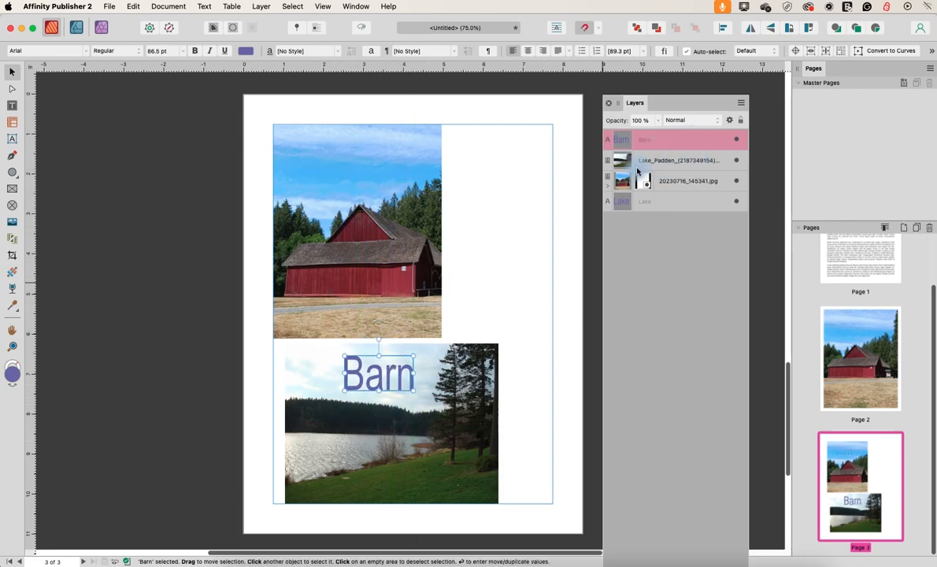
- Stack the lake photo above the Barn text and move both up so they overlap the barn photo
{"action": "left_click_drag", "start_coordinate": [674, 163], "coordinate": [603, 129]}
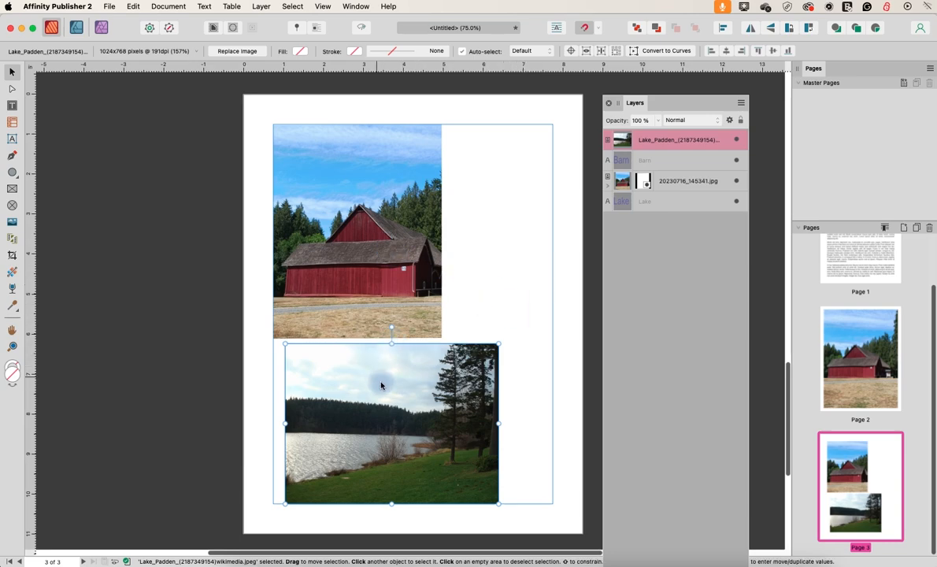
{"action": "left_click_drag", "start_coordinate": [381, 385], "coordinate": [440, 205]}
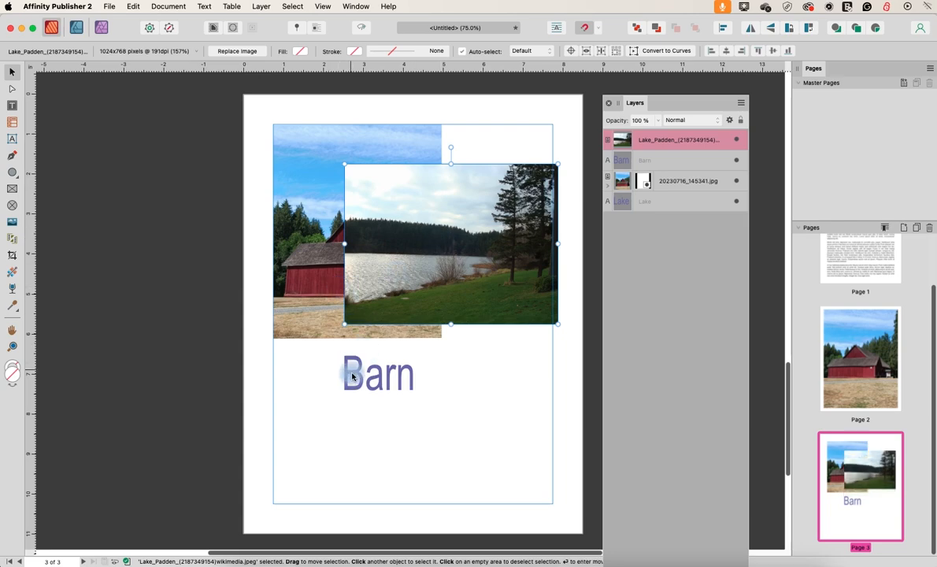
{"action": "left_click_drag", "start_coordinate": [352, 377], "coordinate": [368, 230]}
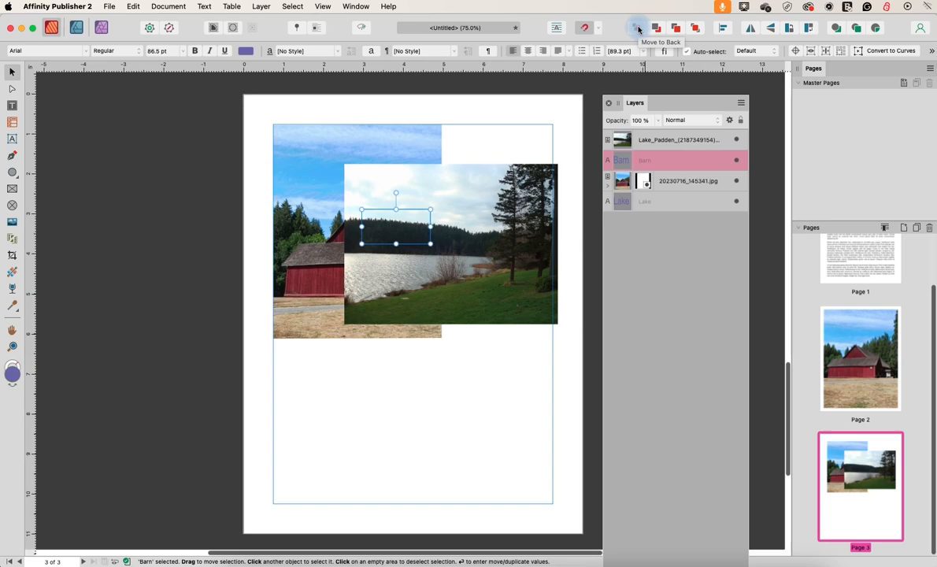
- Switch the lake photo between back and front, leave it at the back, and move it directly below the barn photo at the left margin
{"action": "left_click", "coordinate": [437, 175]}
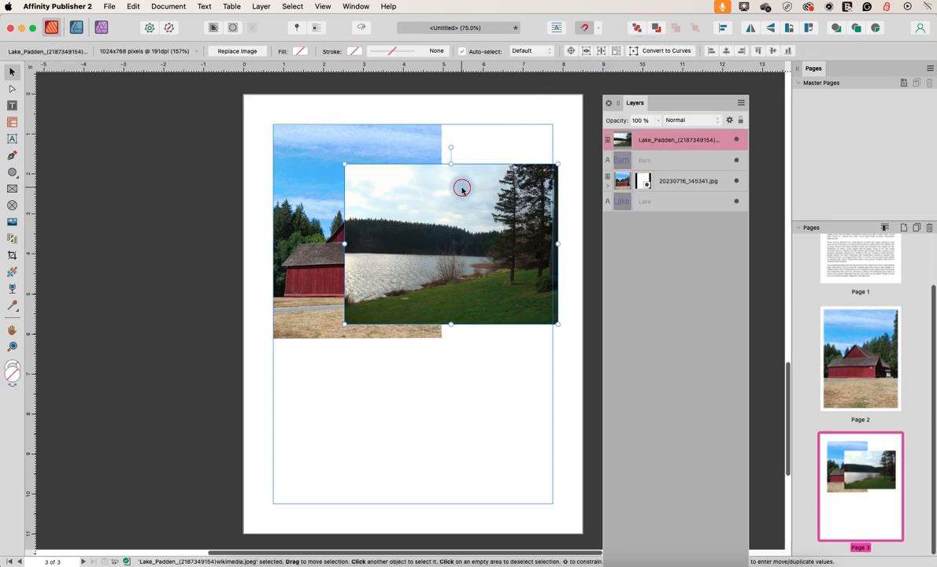
{"action": "left_click", "coordinate": [636, 31]}
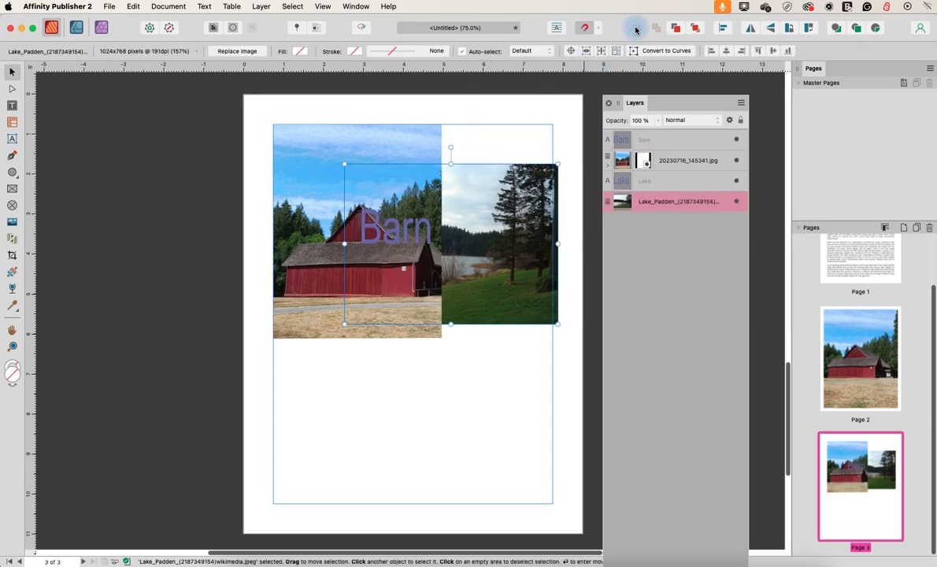
{"action": "left_click", "coordinate": [695, 30]}
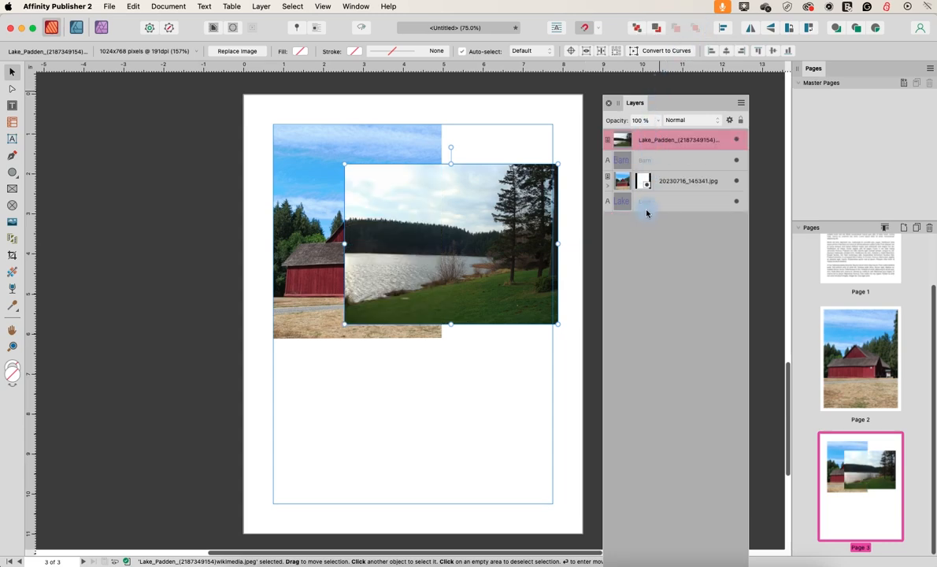
{"action": "left_click", "coordinate": [637, 29]}
{"action": "left_click_drag", "start_coordinate": [519, 179], "coordinate": [449, 355]}
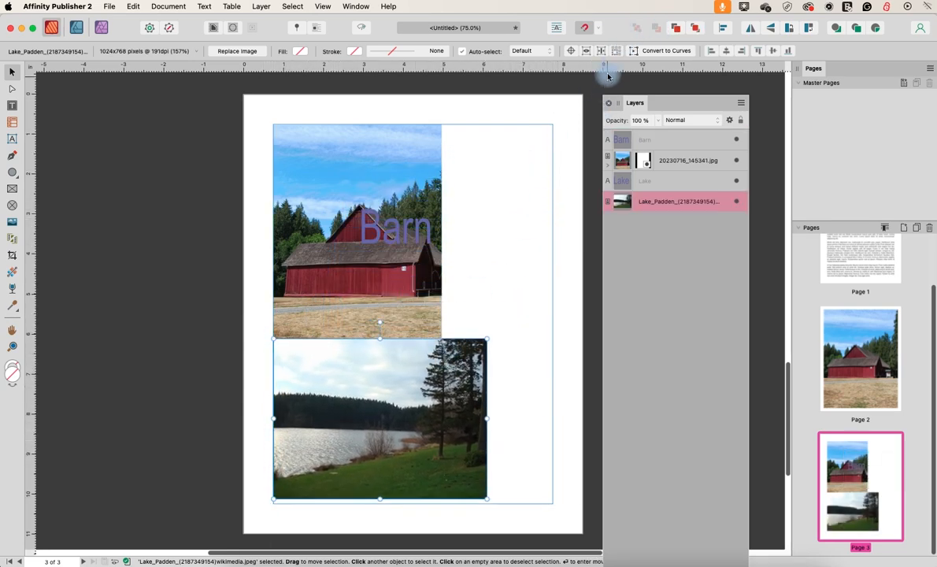
- Bring the Lake text forward one level so it sits above the barn photo in the layer order
{"action": "left_click", "coordinate": [398, 231]}
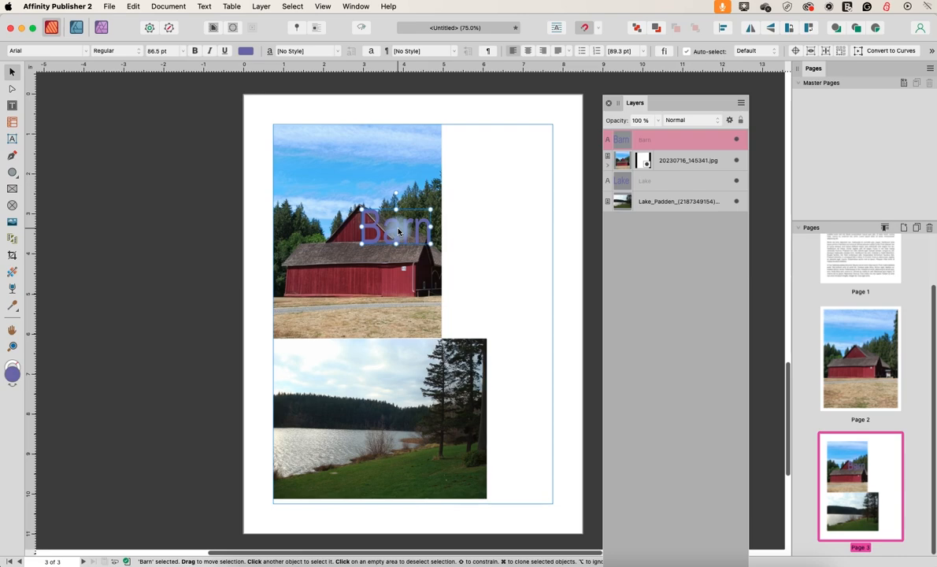
{"action": "left_click", "coordinate": [628, 178]}
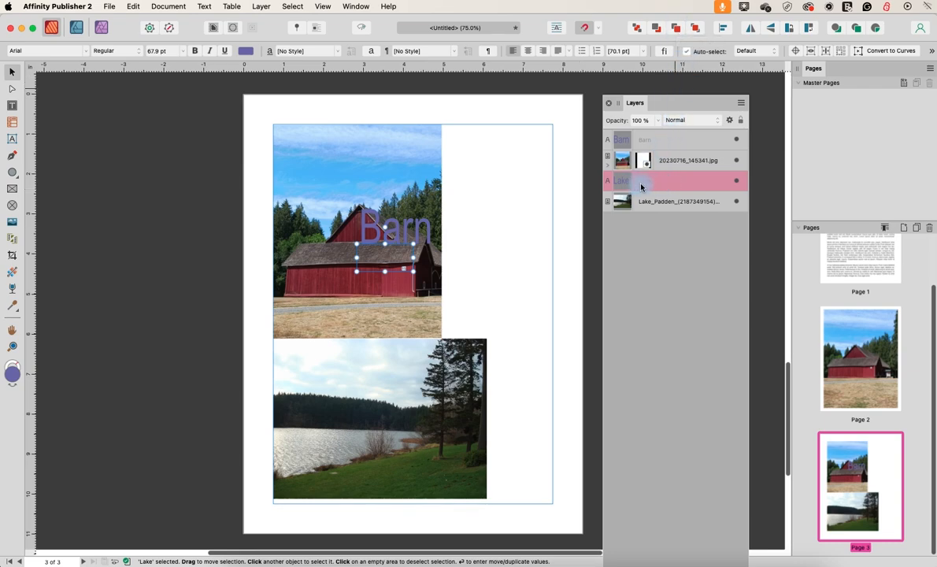
{"action": "left_click", "coordinate": [676, 30]}
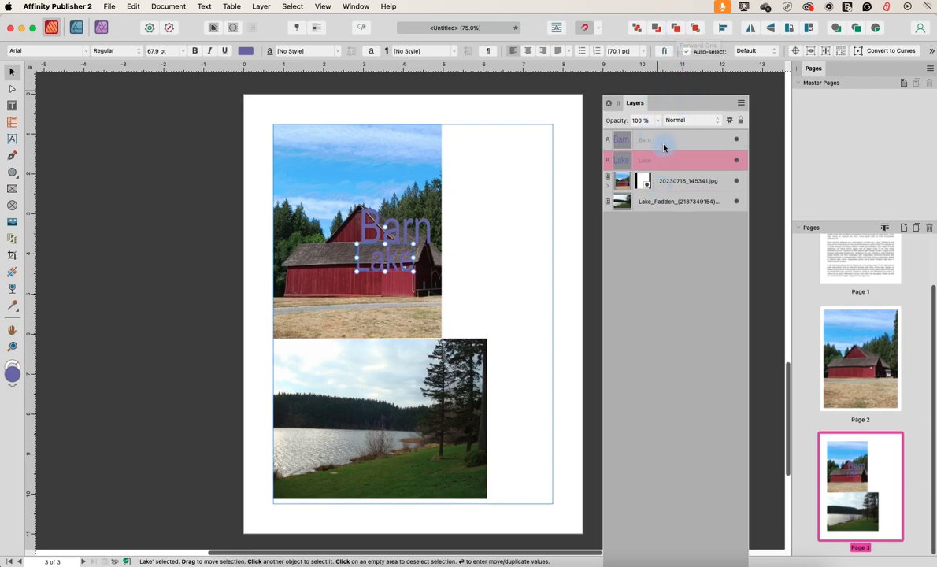
- Move the Lake text onto the sky of the lake photo and the Barn text onto the sky of the barn photo
{"action": "left_click_drag", "start_coordinate": [397, 264], "coordinate": [368, 375]}
{"action": "left_click_drag", "start_coordinate": [403, 243], "coordinate": [358, 178]}
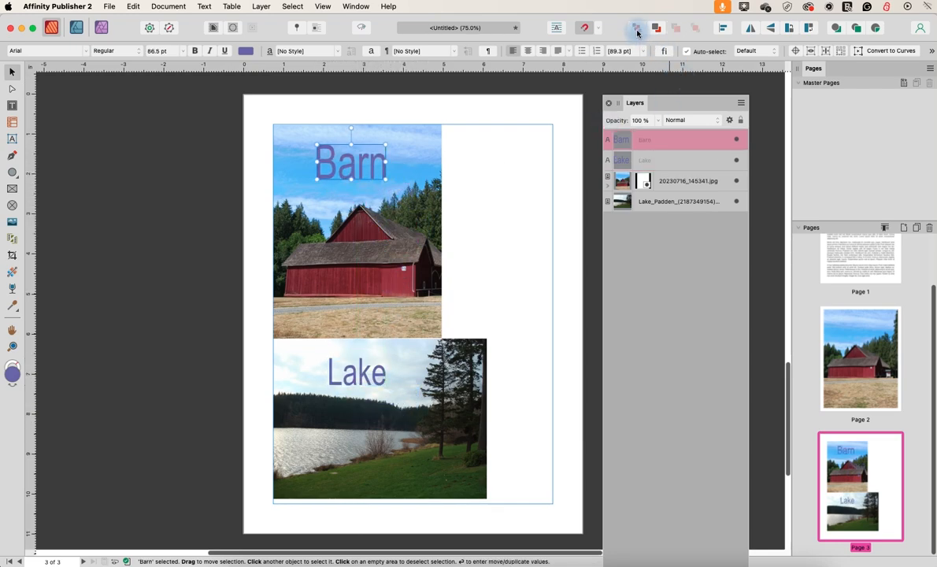
{"action": "left_click", "coordinate": [695, 32]}
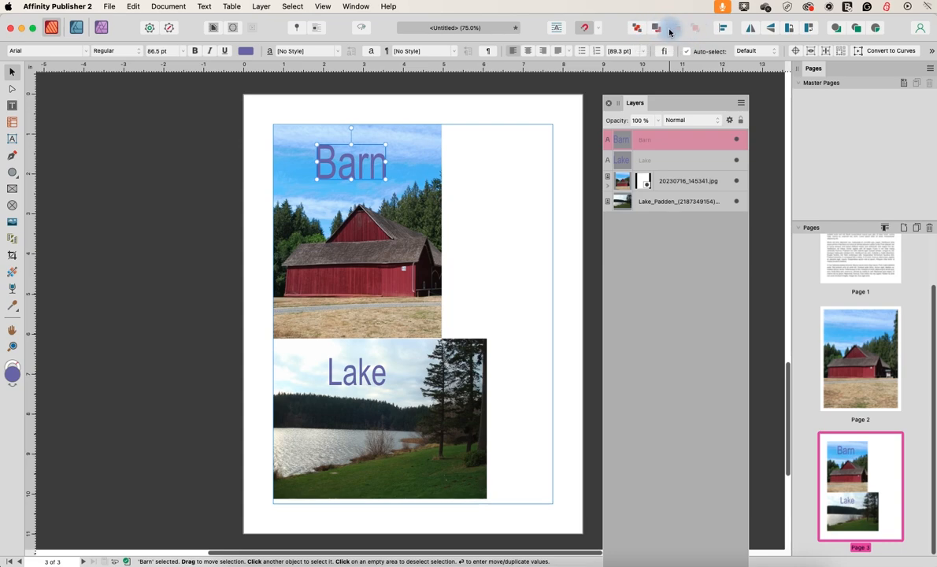
{"action": "left_click", "coordinate": [656, 30]}
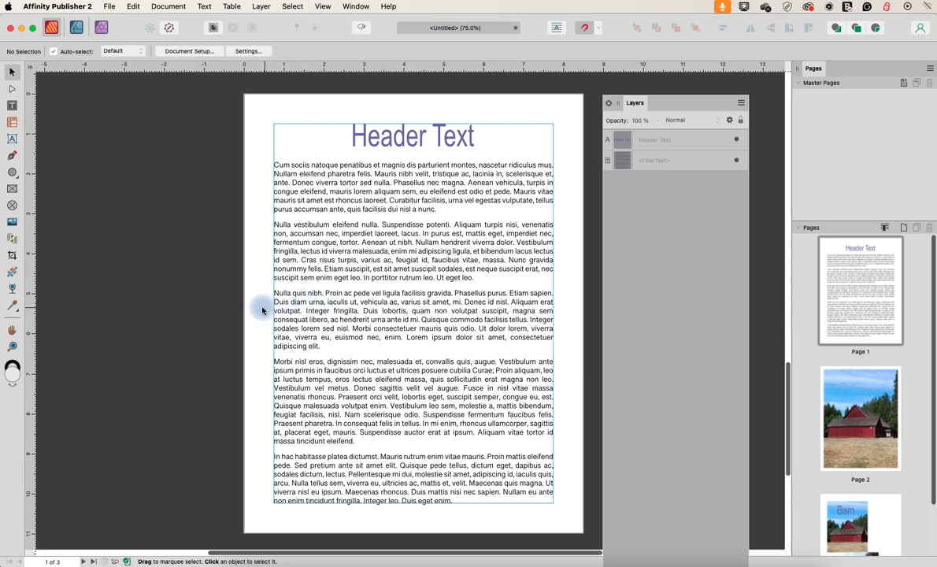
- Set up an export of the document in PDF format with the PDF (for print) preset
{"action": "left_click", "coordinate": [109, 8]}
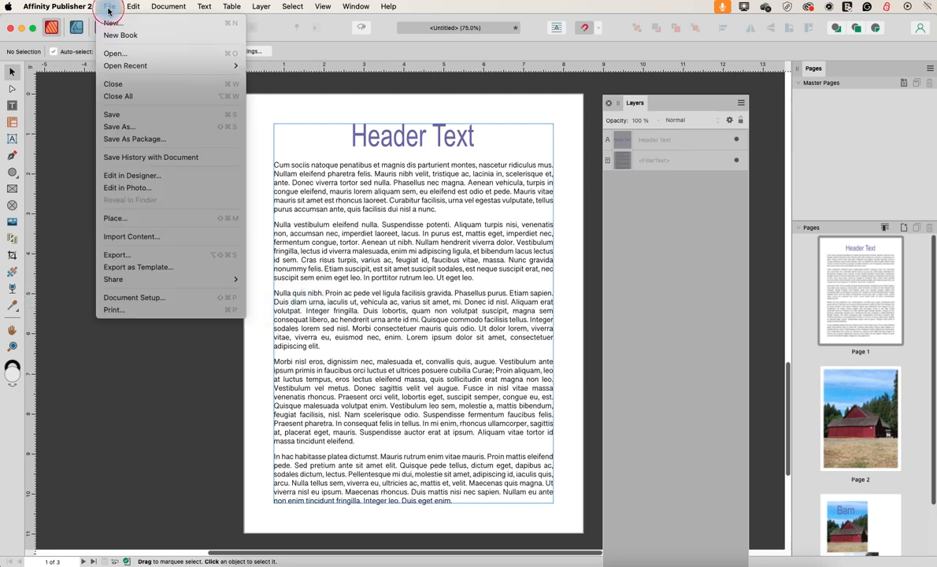
{"action": "left_click", "coordinate": [119, 255]}
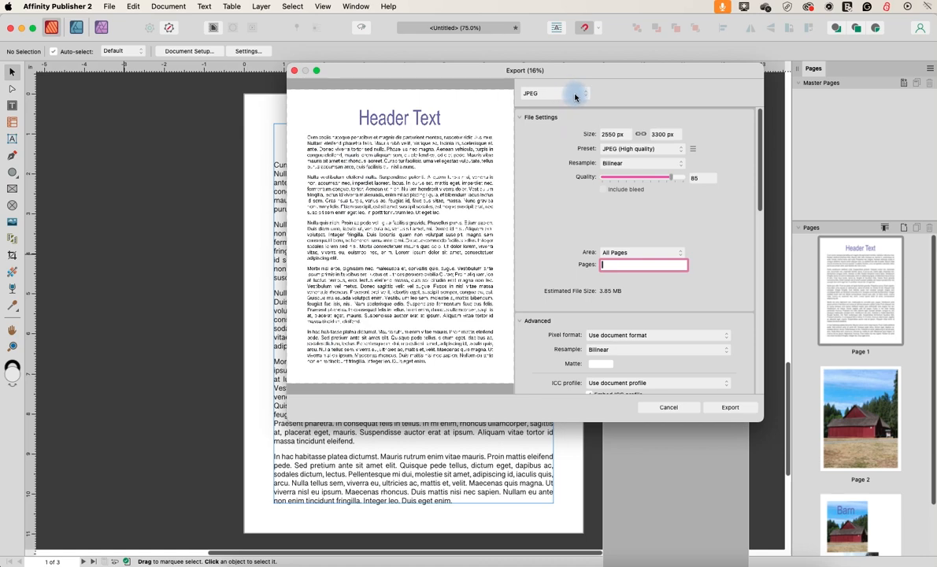
{"action": "left_click", "coordinate": [575, 97]}
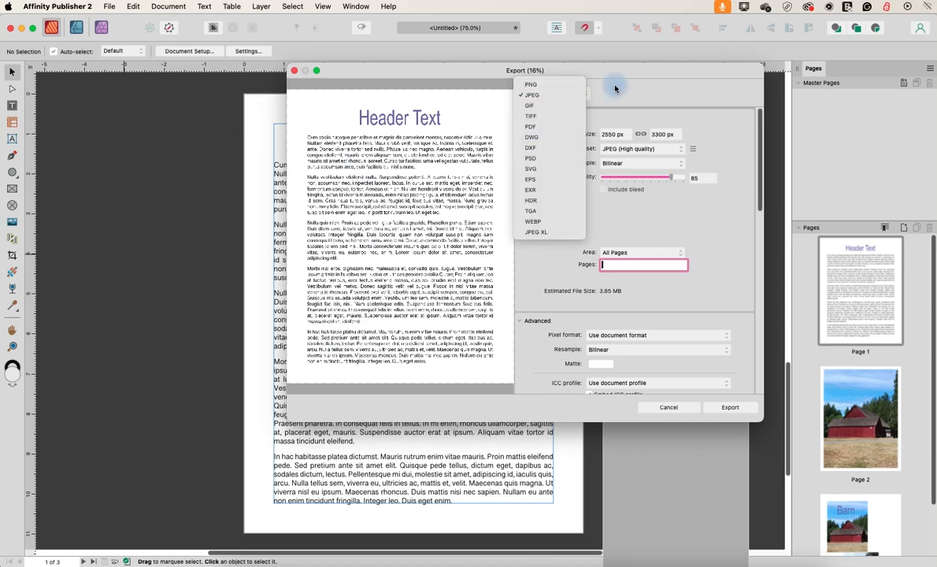
{"action": "left_click", "coordinate": [613, 88]}
{"action": "left_click", "coordinate": [581, 89]}
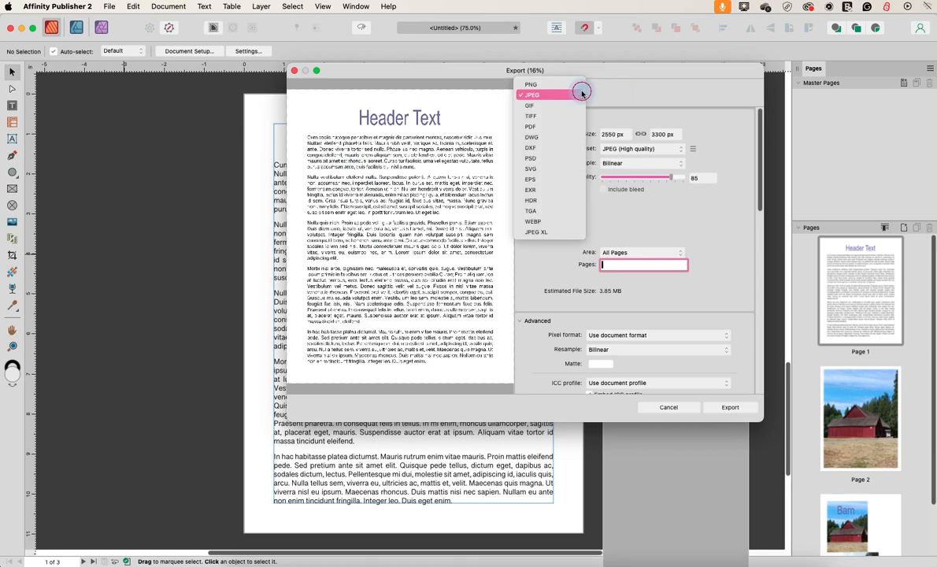
{"action": "left_click", "coordinate": [531, 130]}
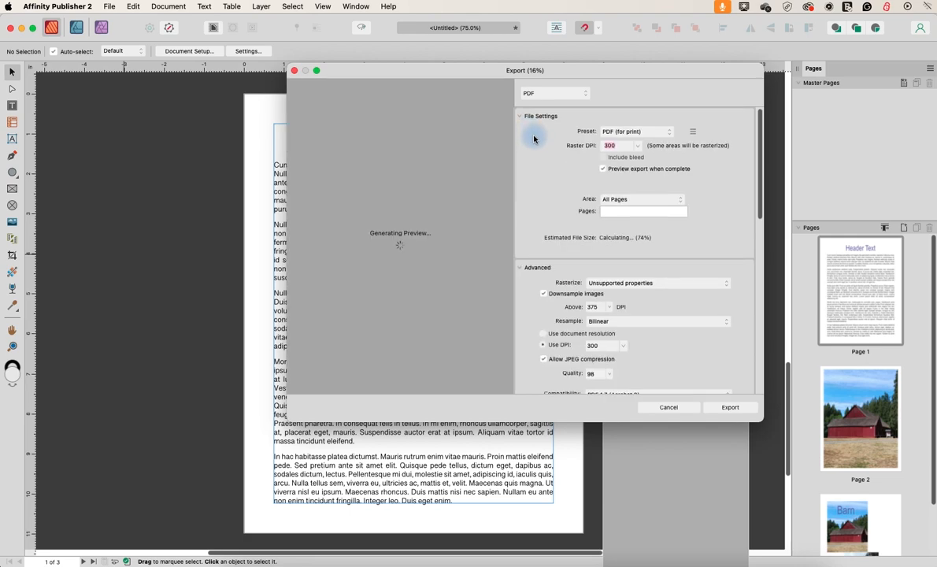
{"action": "left_click", "coordinate": [669, 133]}
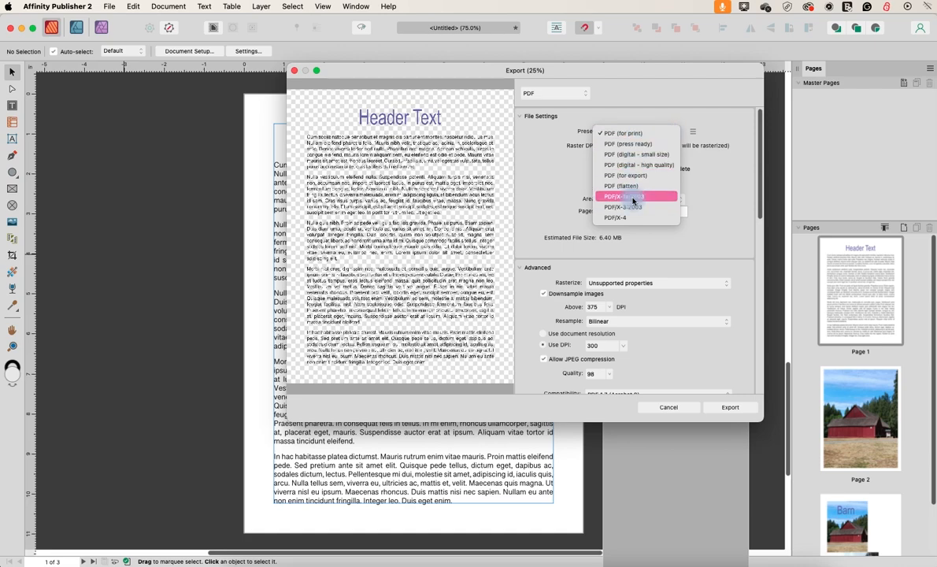
{"action": "left_click", "coordinate": [627, 132]}
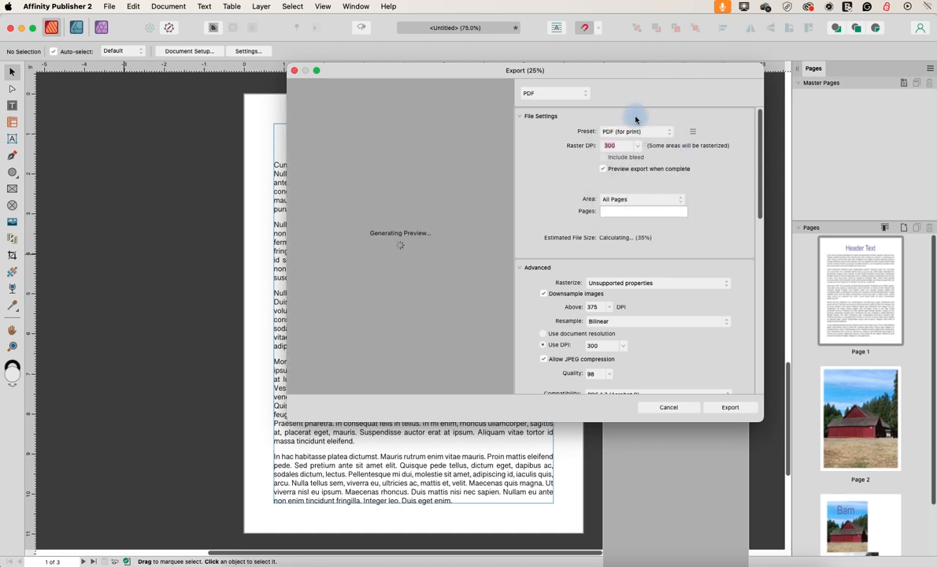
- Review the PDF export options, try Current Page as the area, return it to All Pages, and limit the page range to 1-2
{"action": "scroll", "coordinate": [650, 330], "scroll_direction": "down", "scroll_amount": 5}
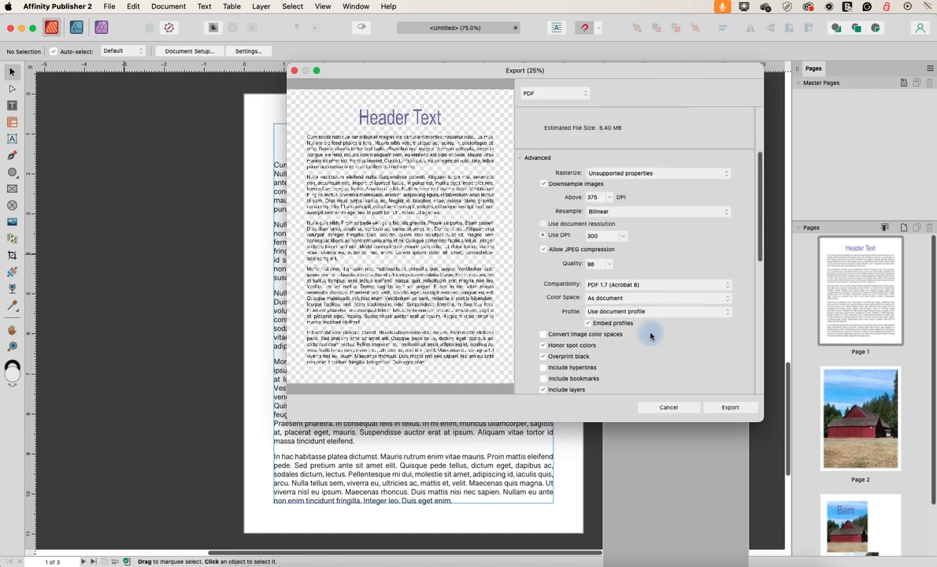
{"action": "scroll", "coordinate": [650, 337], "scroll_direction": "down", "scroll_amount": 10}
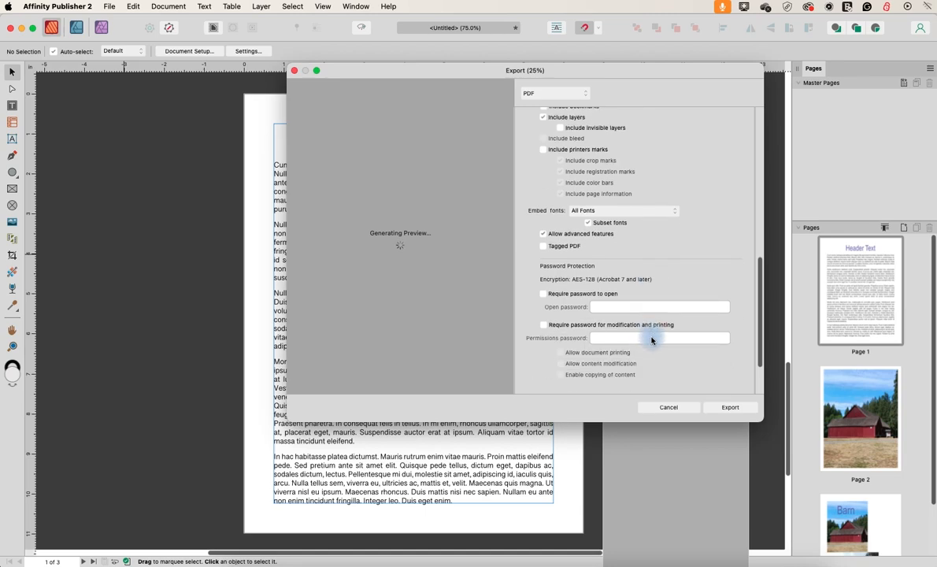
{"action": "scroll", "coordinate": [650, 338], "scroll_direction": "up", "scroll_amount": 15}
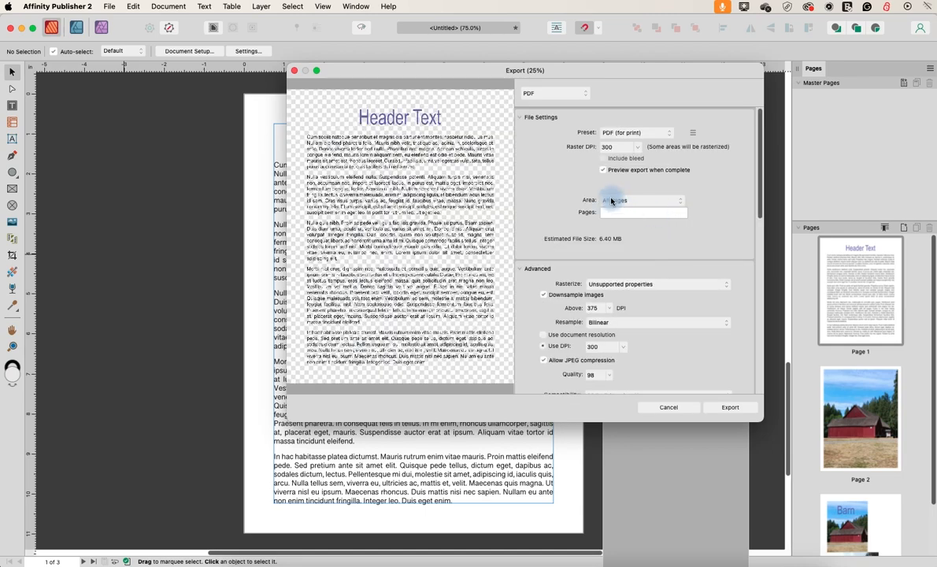
{"action": "left_click", "coordinate": [610, 202]}
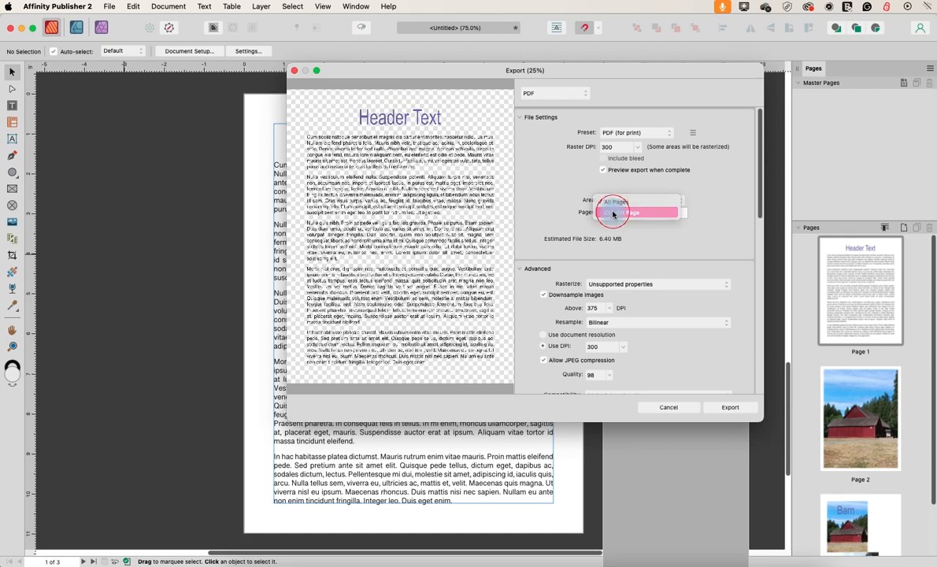
{"action": "left_click", "coordinate": [612, 211]}
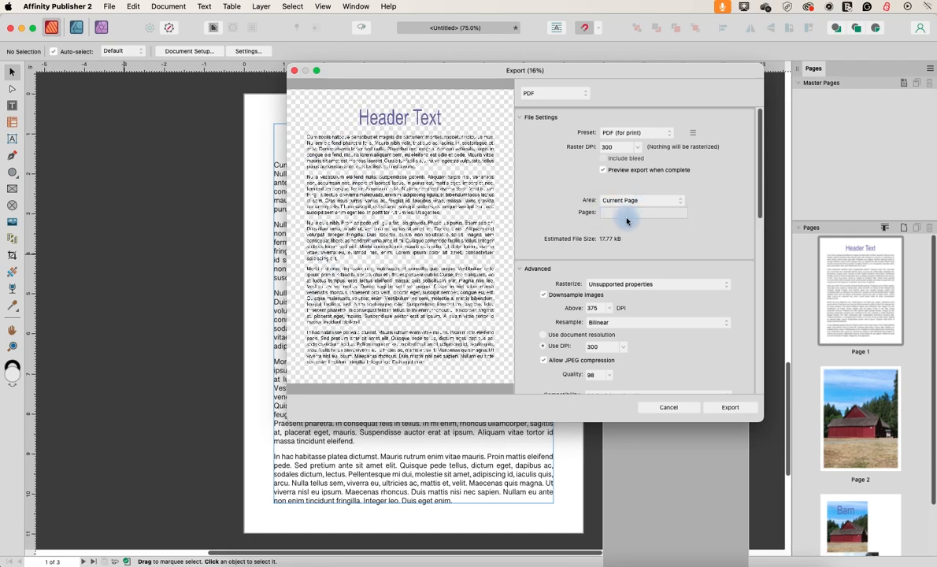
{"action": "left_click", "coordinate": [617, 202]}
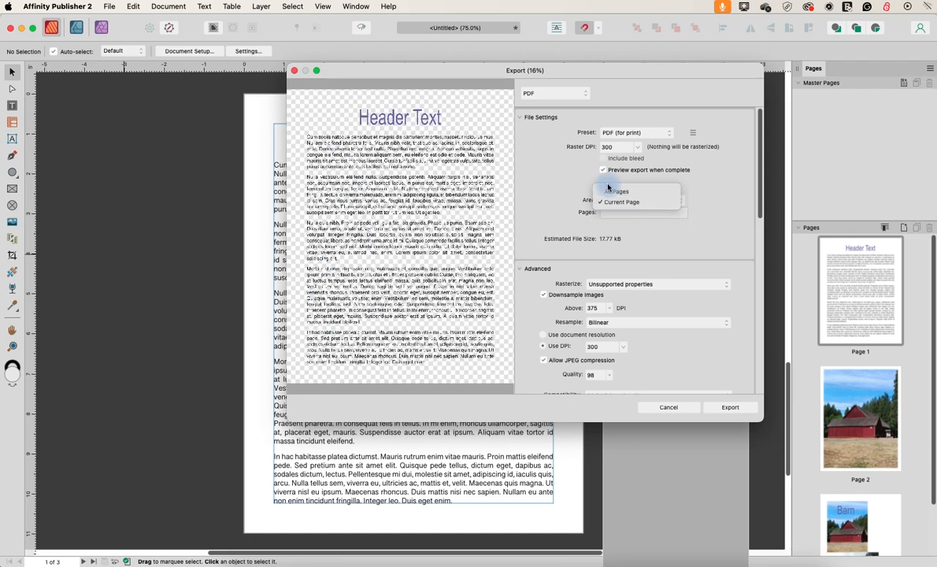
{"action": "left_click", "coordinate": [613, 193]}
{"action": "left_click", "coordinate": [613, 196]}
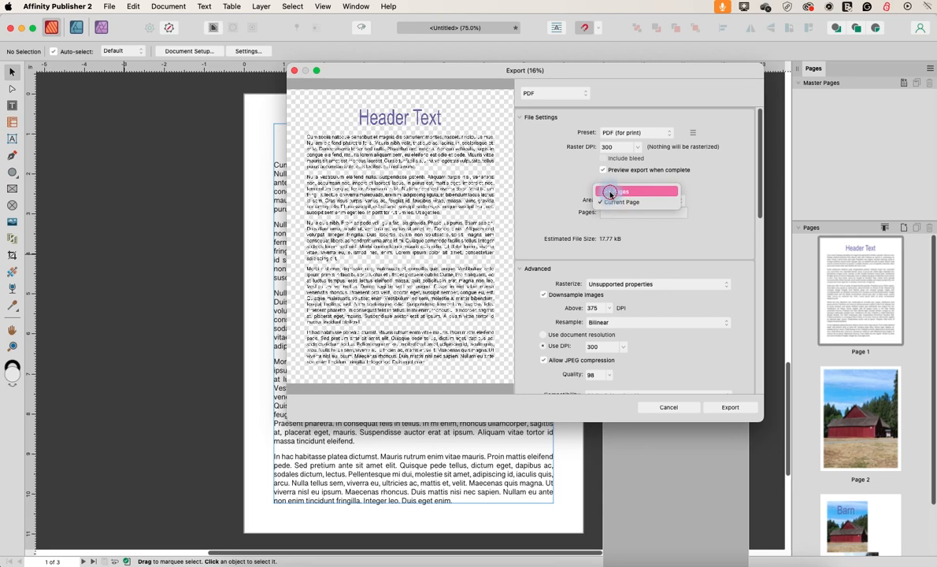
{"action": "left_click", "coordinate": [613, 192]}
{"action": "left_click", "coordinate": [610, 213]}
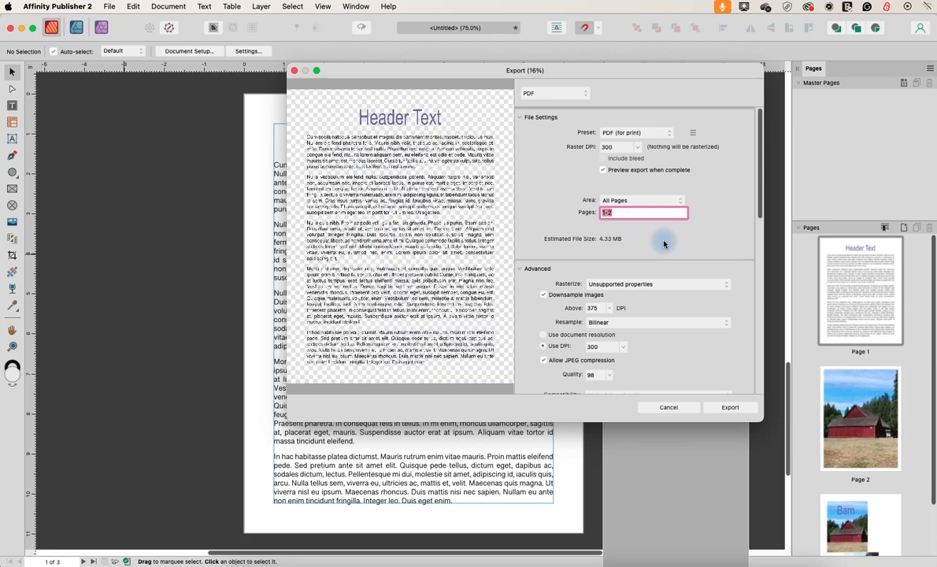
- Export the PDF to the Downloads folder under the file name test
{"action": "left_click", "coordinate": [722, 408]}
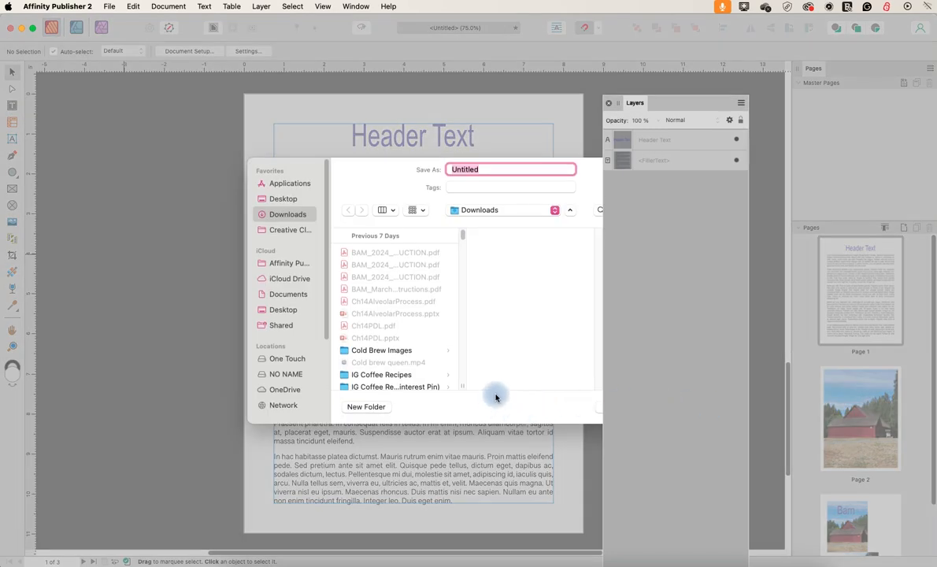
{"action": "type", "text": "test"}
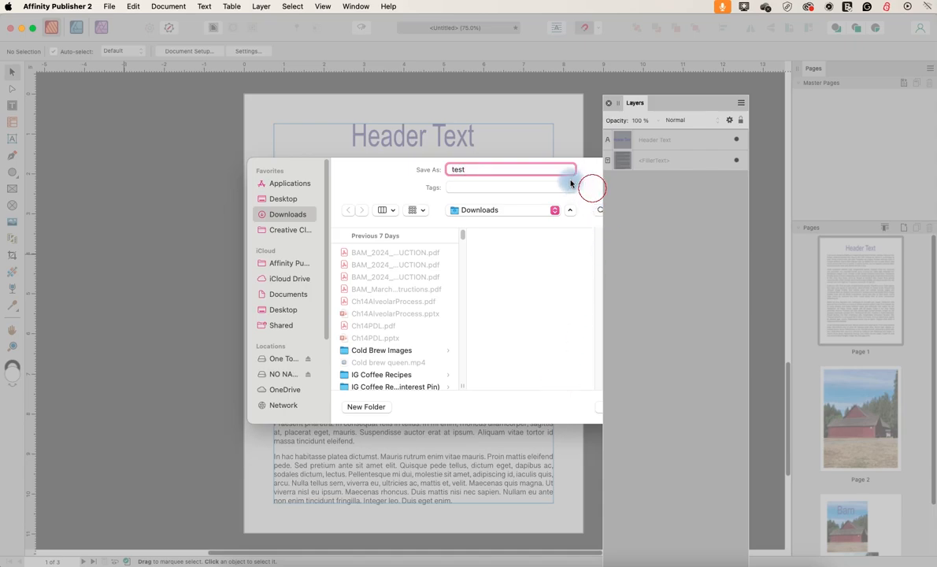
{"action": "left_click_drag", "start_coordinate": [635, 110], "coordinate": [732, 92]}
{"action": "left_click", "coordinate": [658, 407]}
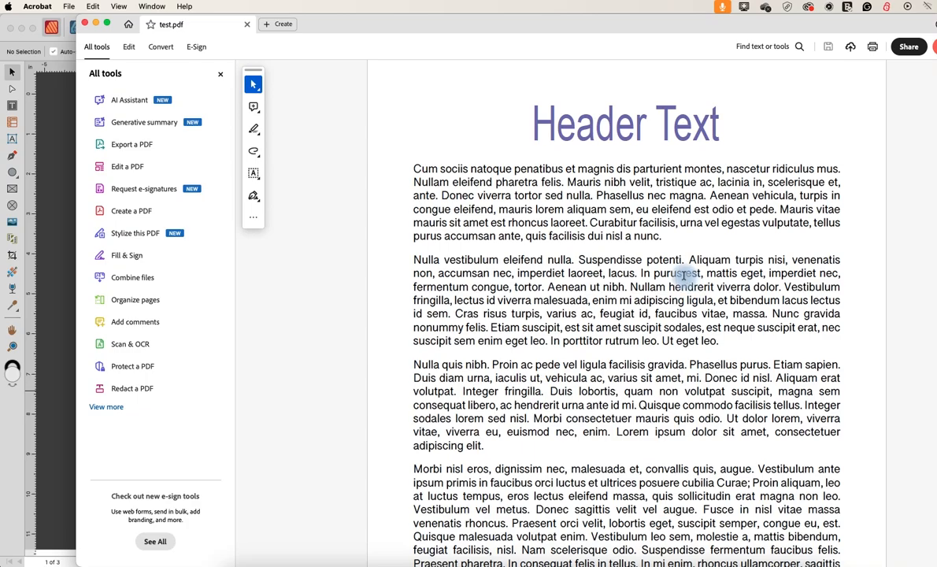
- Look through the pages of the exported test.pdf in Acrobat, from the header text page to the barn photo page and back
{"action": "scroll", "coordinate": [689, 277], "scroll_direction": "down", "scroll_amount": 8}
{"action": "scroll", "coordinate": [681, 276], "scroll_direction": "down", "scroll_amount": 10}
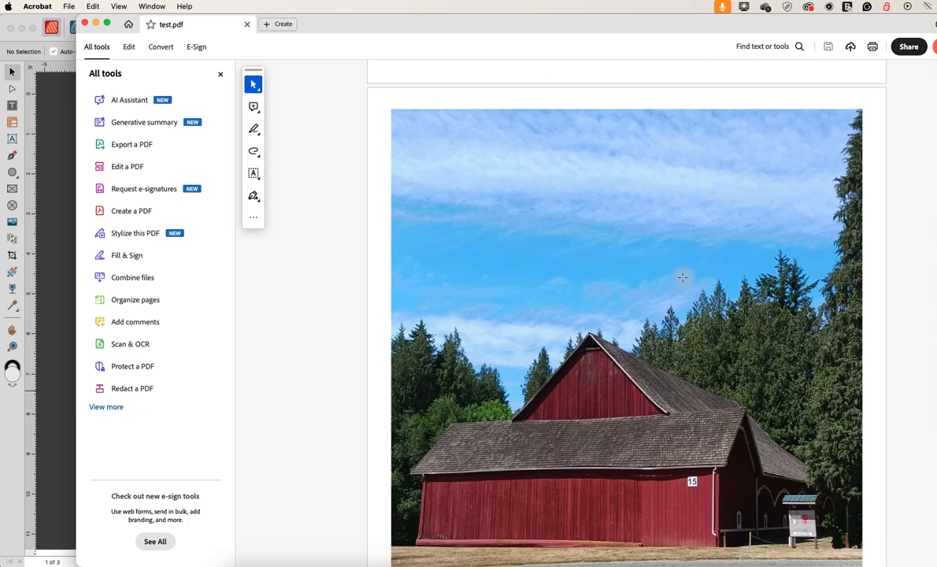
{"action": "scroll", "coordinate": [683, 279], "scroll_direction": "up", "scroll_amount": 15}
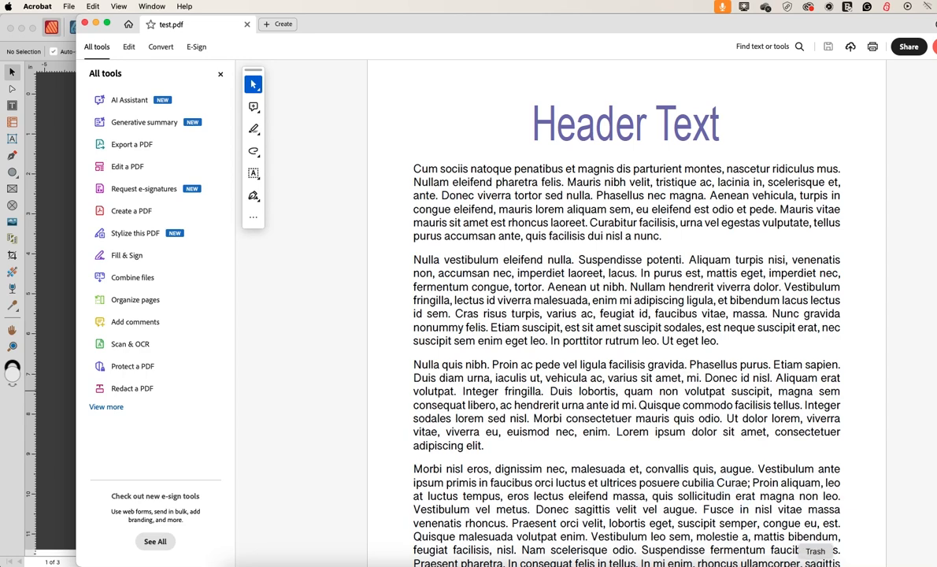
{"action": "left_click", "coordinate": [901, 555]}
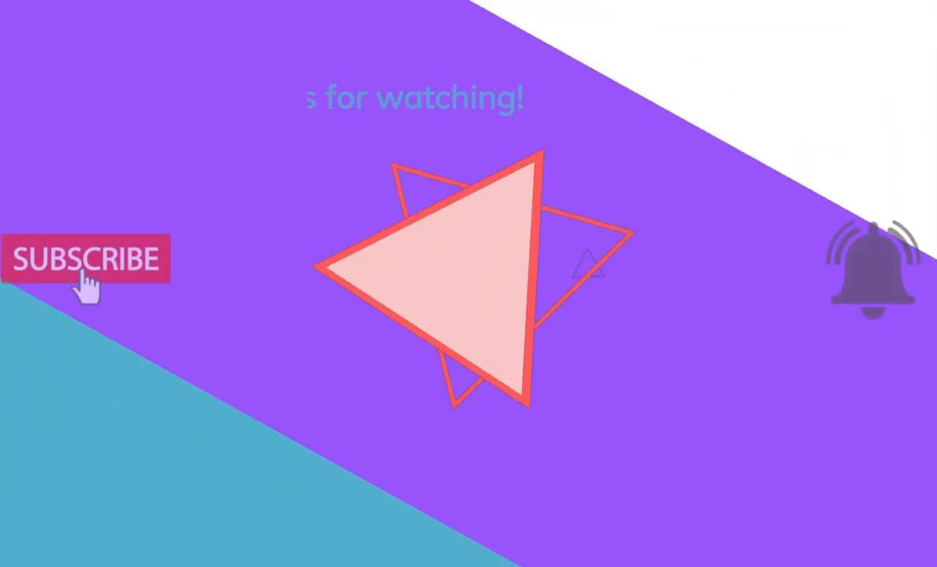